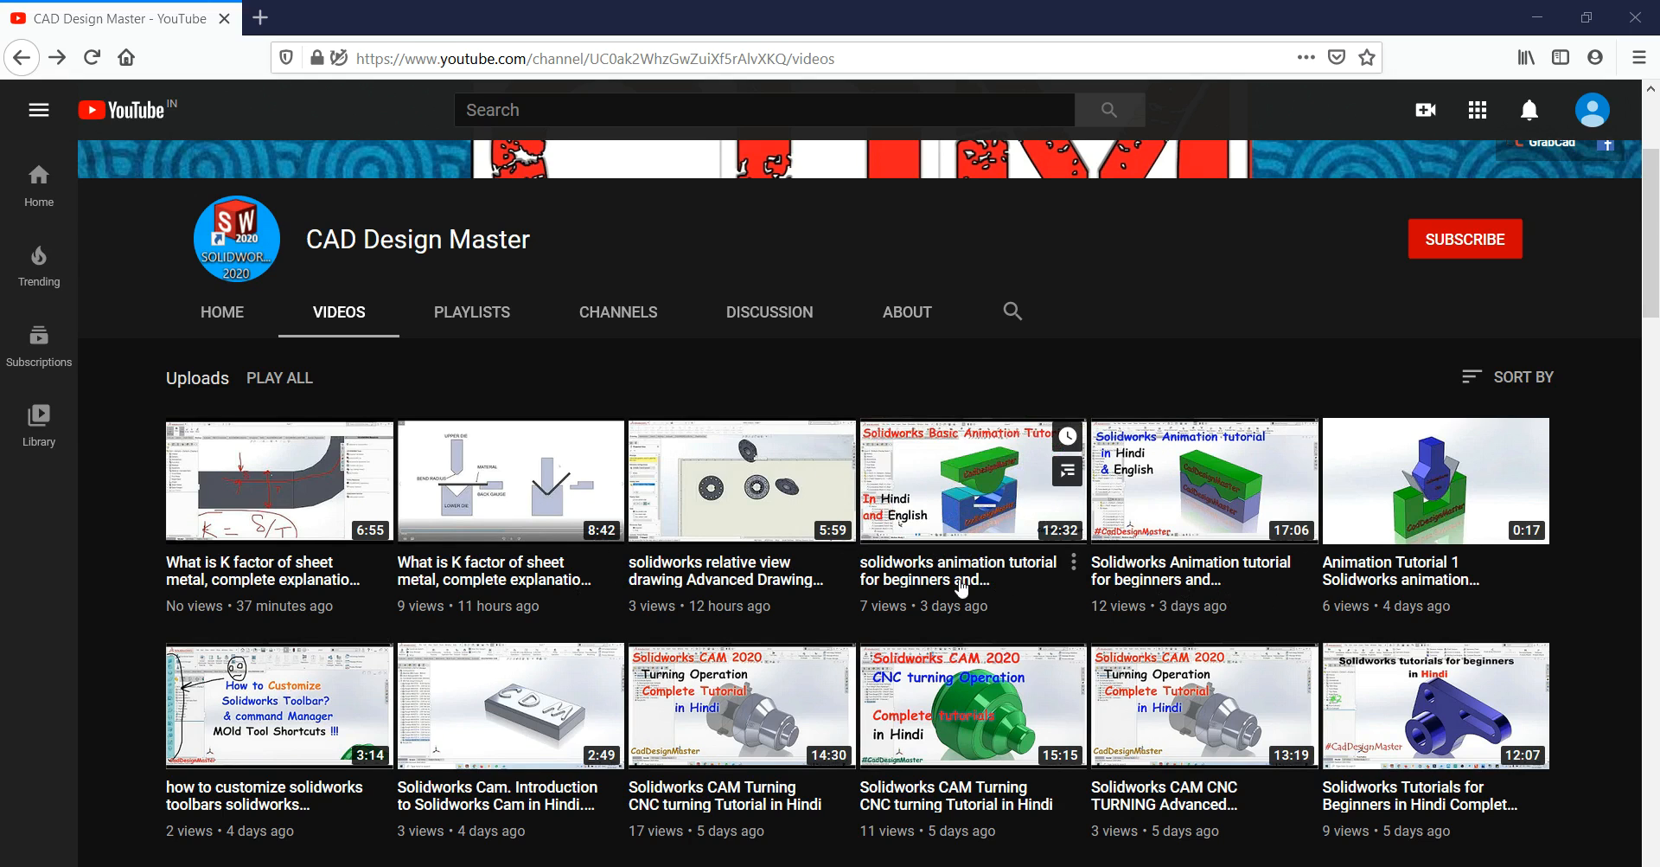
pyautogui.scroll(-8, 597, 589)
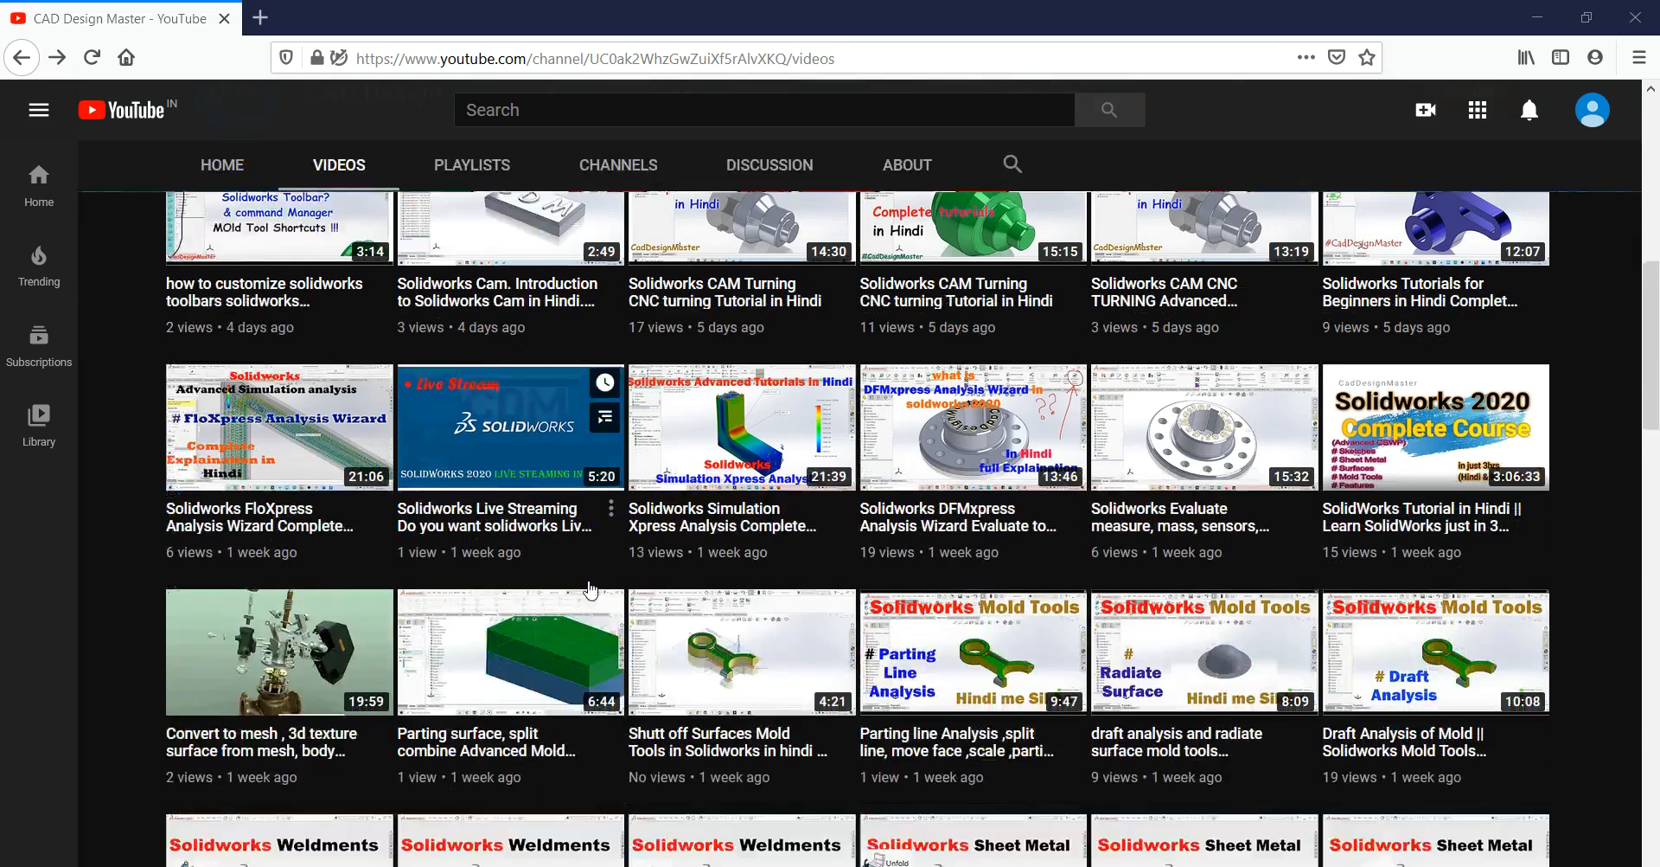
pyautogui.scroll(6, 591, 591)
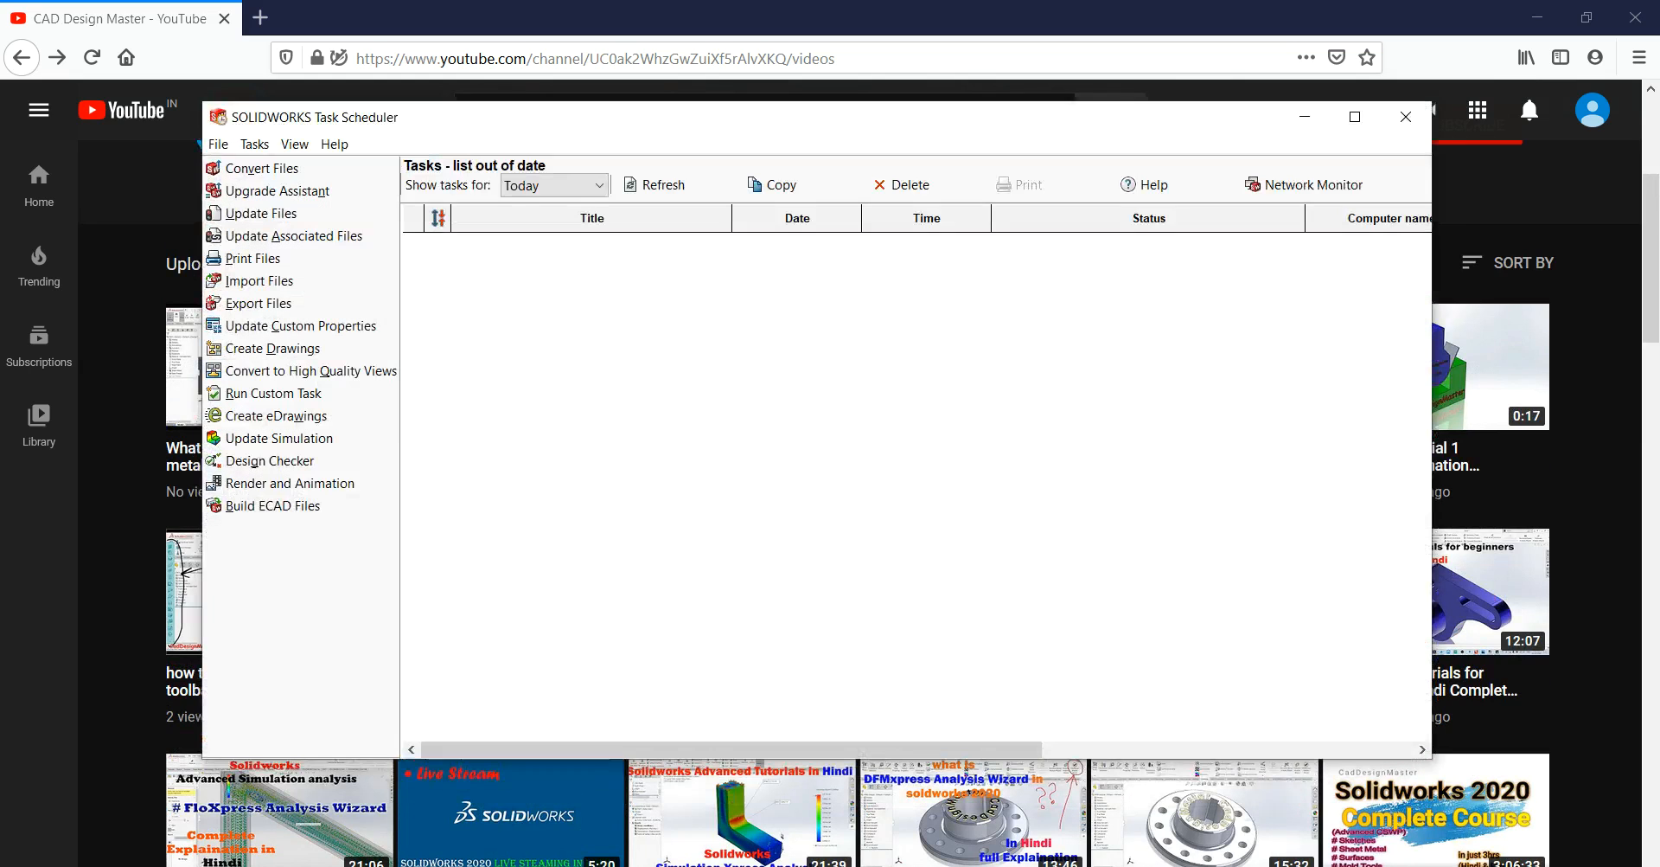
# Close the open SOLIDWORKS Task Scheduler window.
pyautogui.moveTo(486, 122); pyautogui.dragTo(502, 149)
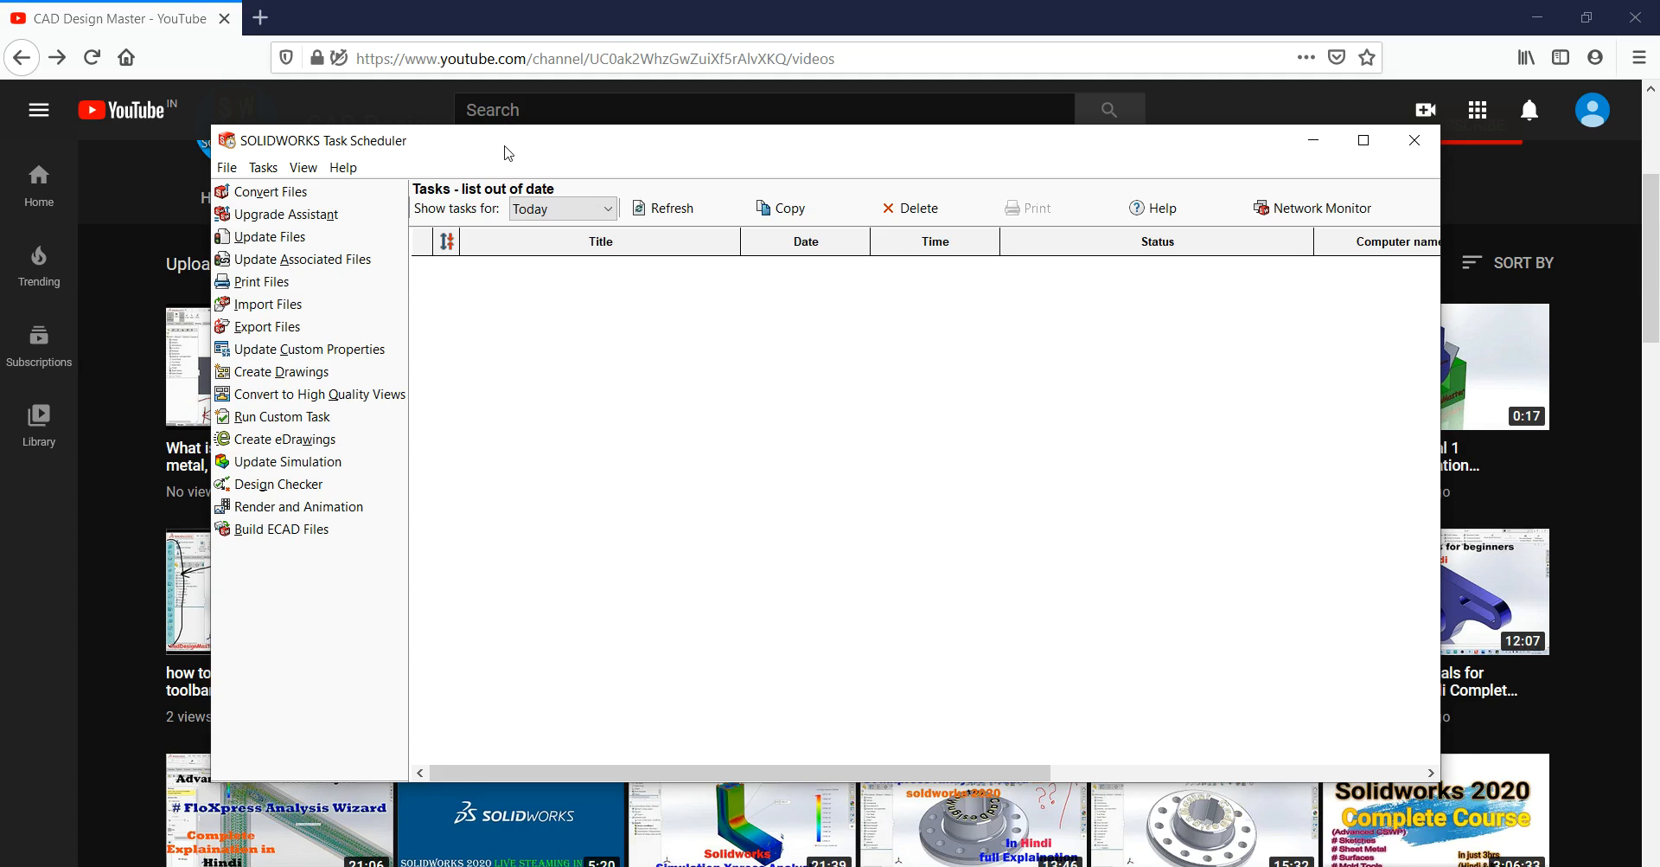
pyautogui.moveTo(508, 153); pyautogui.dragTo(563, 153)
pyautogui.click(1467, 139)
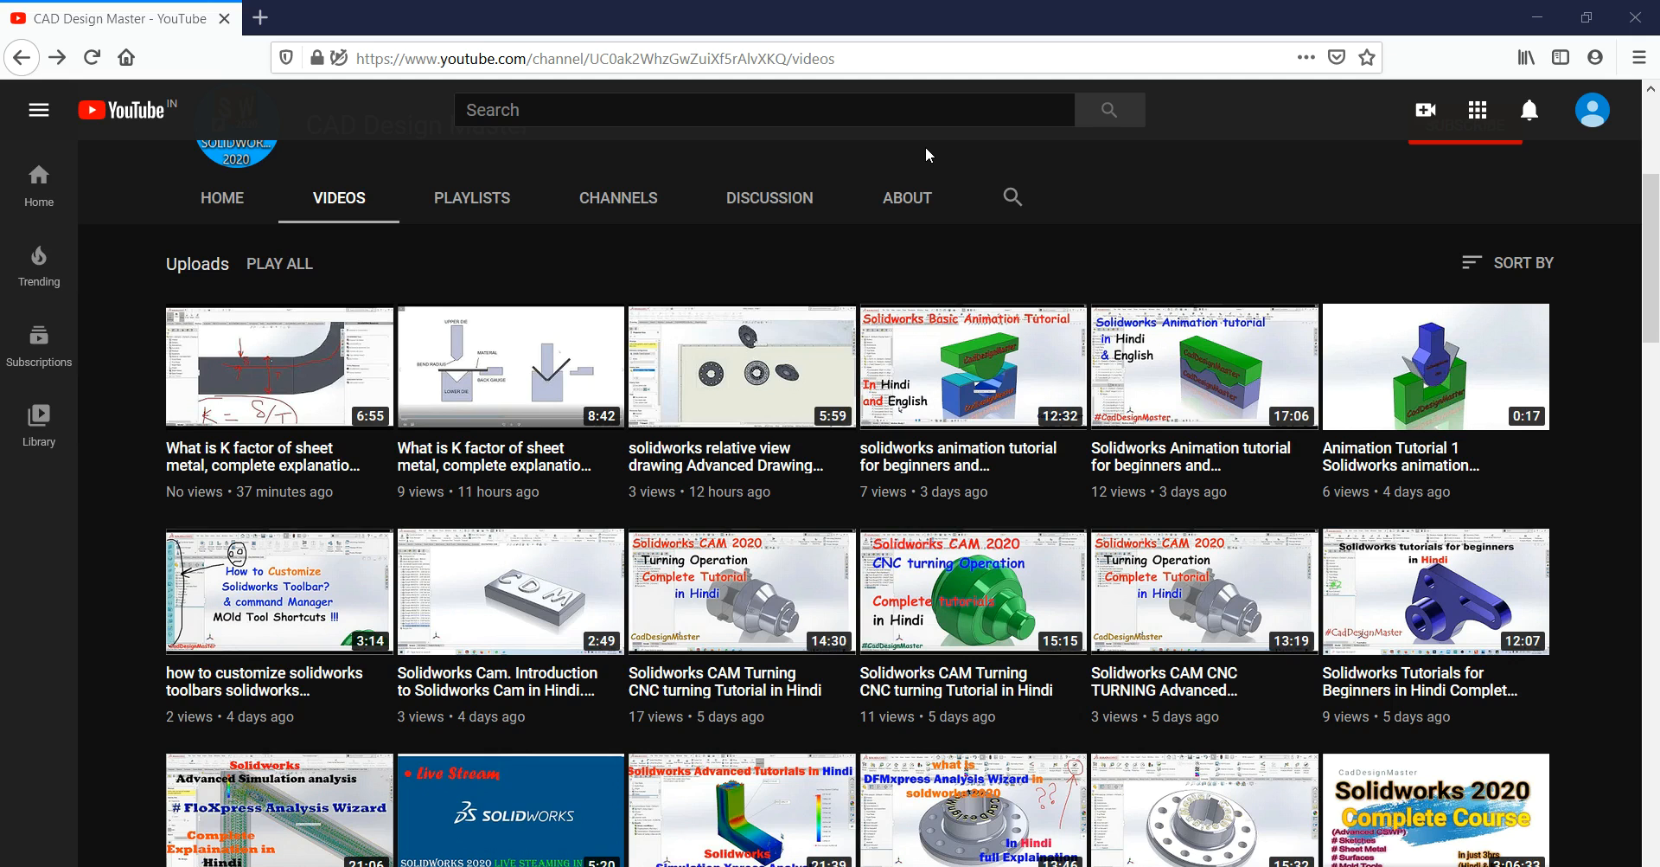
# Search the installed apps for "schedul" and launch SOLIDWORKS Task Scheduler 2020.
pyautogui.press('super')
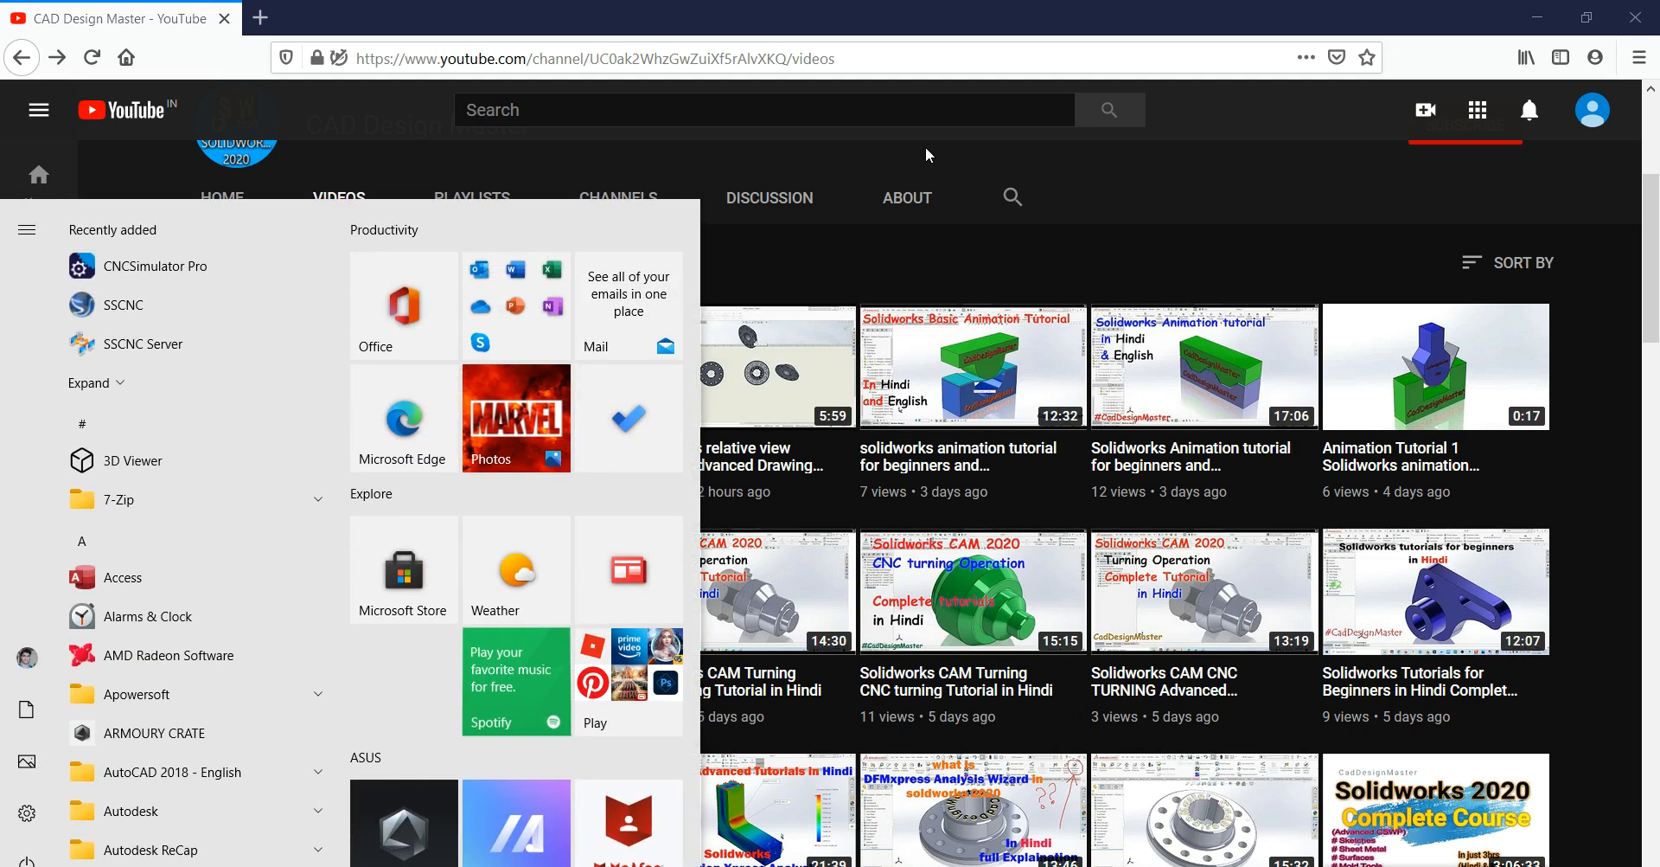
pyautogui.write('sch')
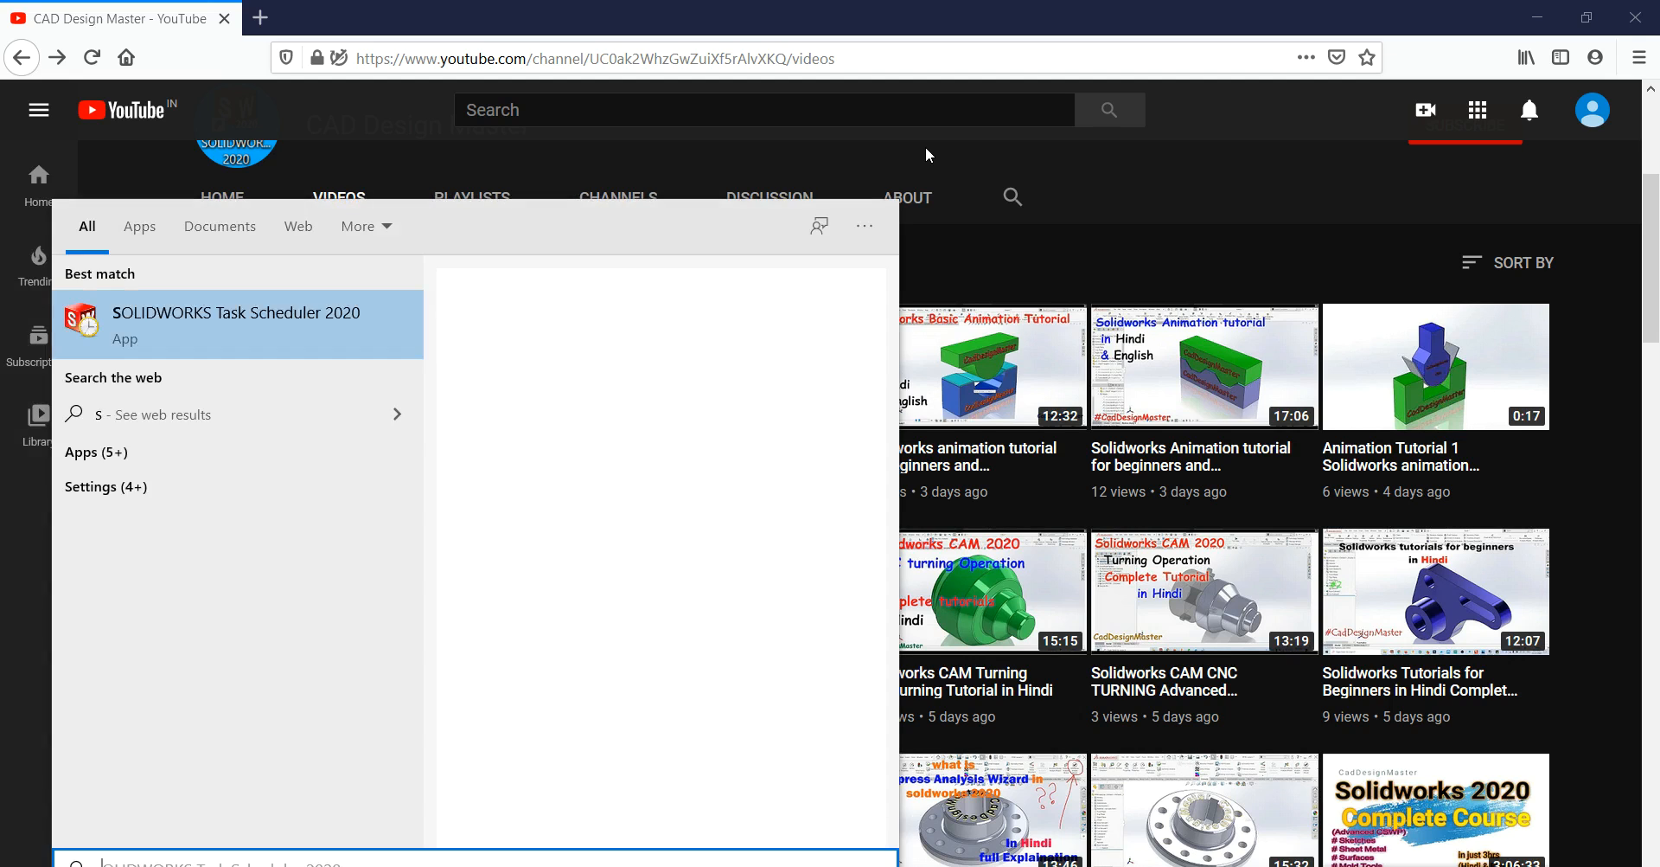
pyautogui.write('edul')
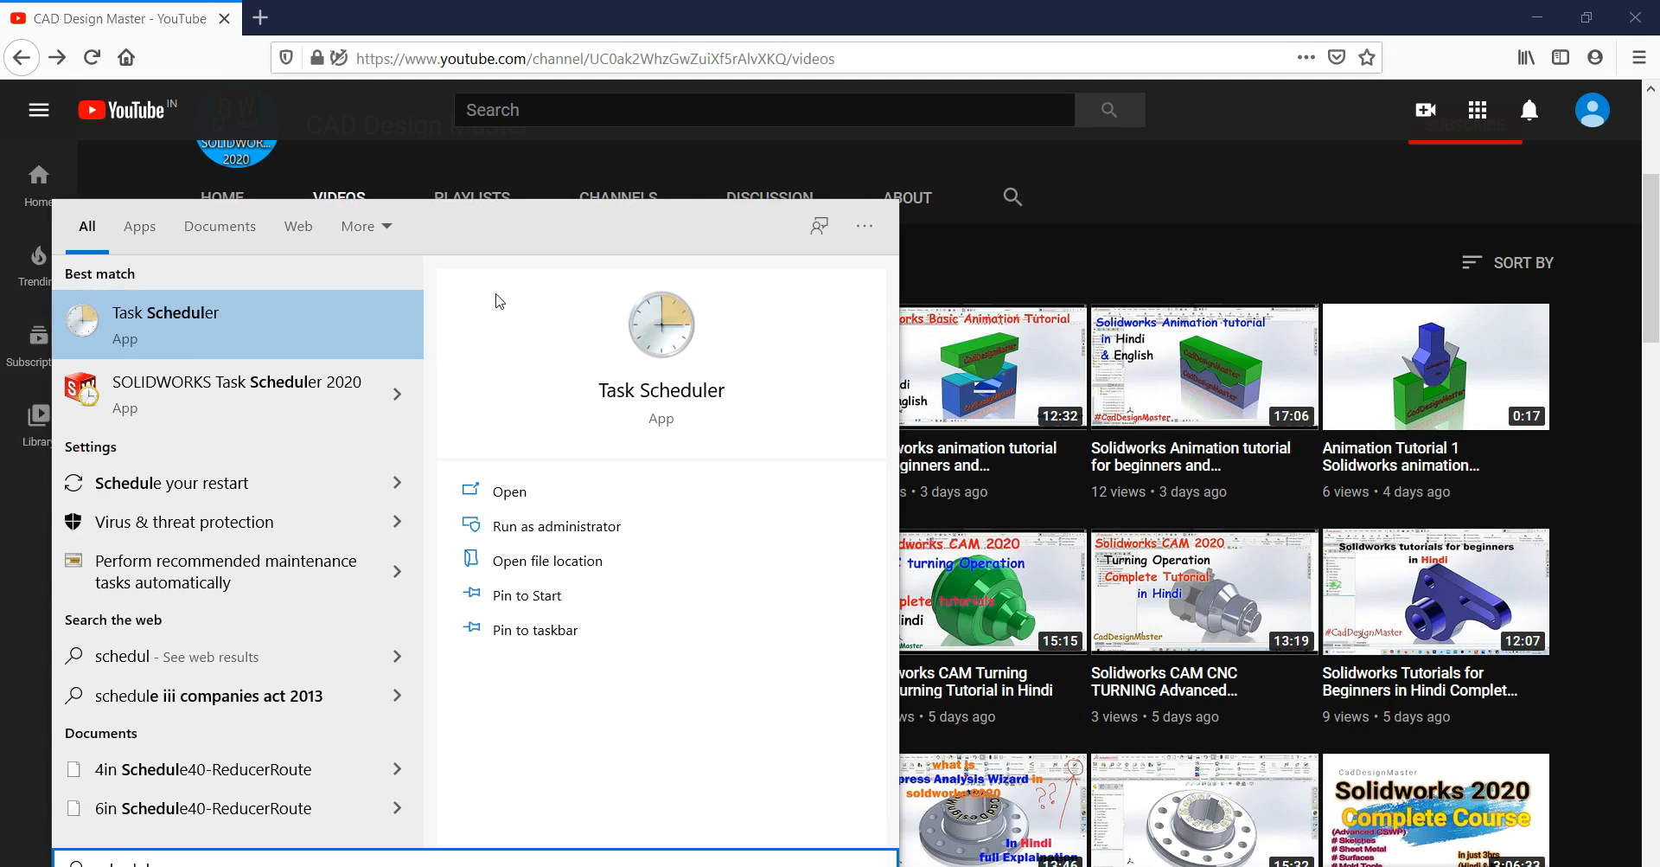
pyautogui.click(215, 402)
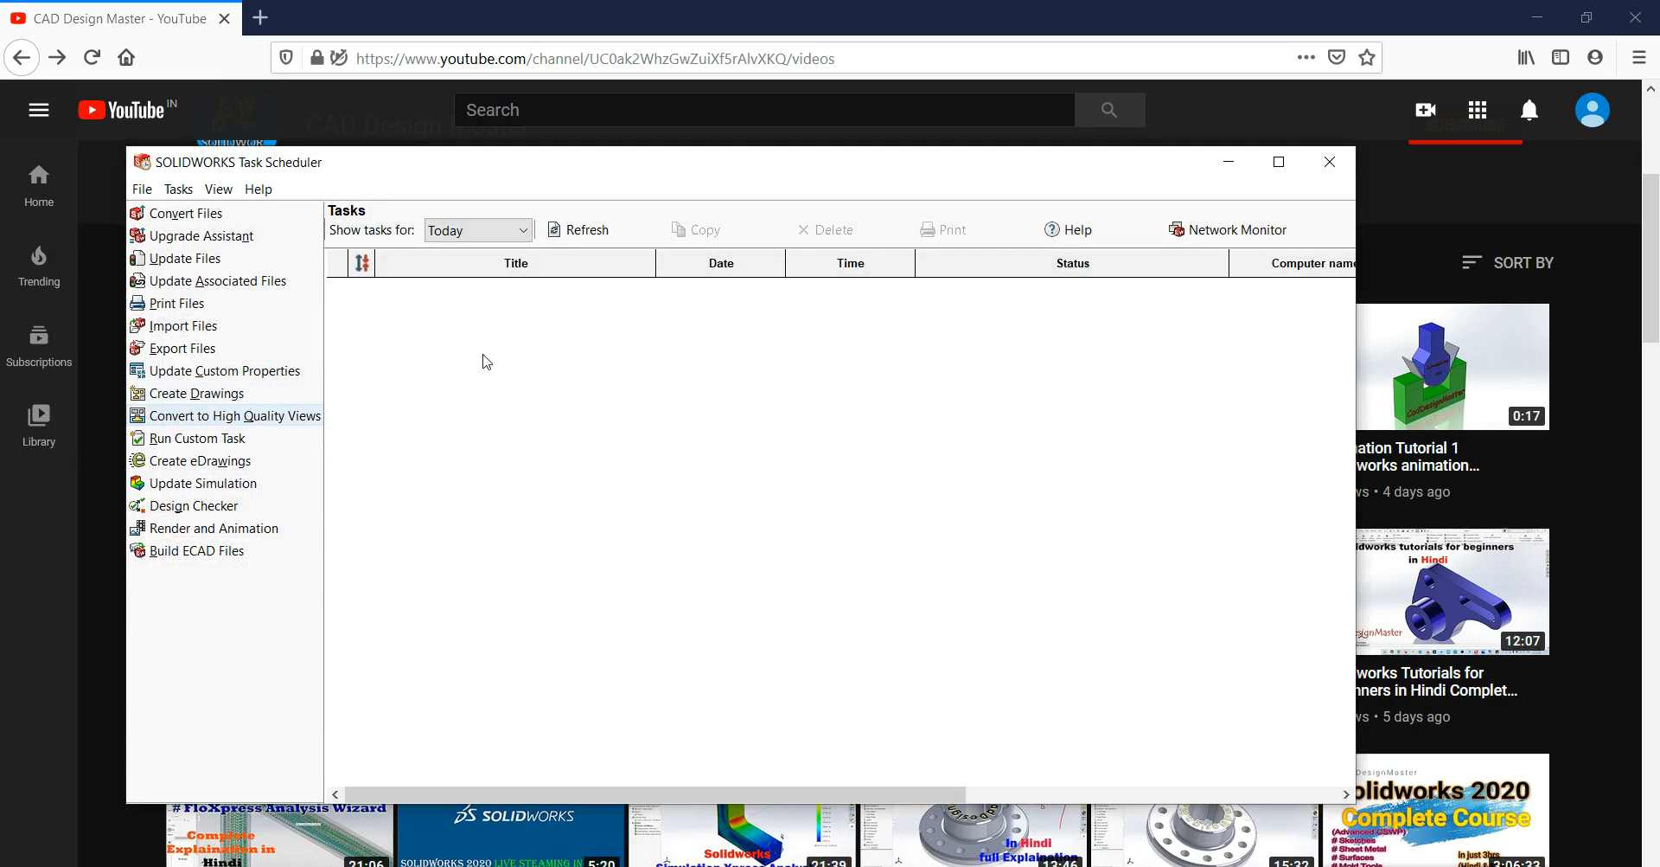
pyautogui.moveTo(538, 164)
pyautogui.mouseDown()
pyautogui.moveTo(542, 179)
pyautogui.moveTo(747, 180)
pyautogui.moveTo(560, 159)
pyautogui.mouseUp()
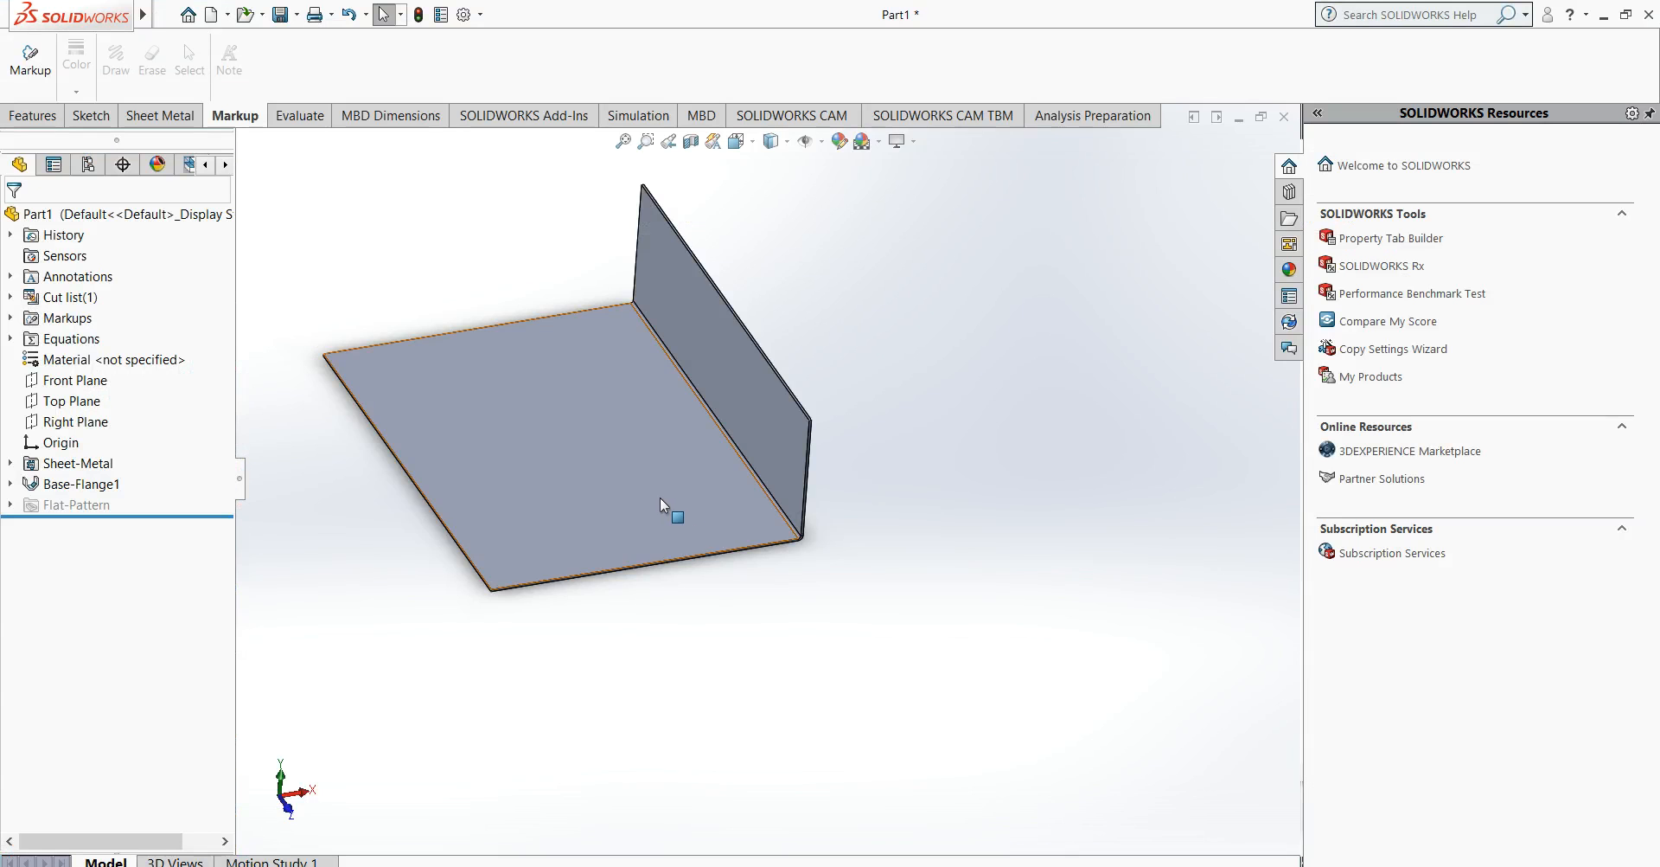
# Switch to SOLIDWORKS and open the SM practice part from the Desktop, including any referenced documents which have changed.
pyautogui.scroll(5, 691, 501)
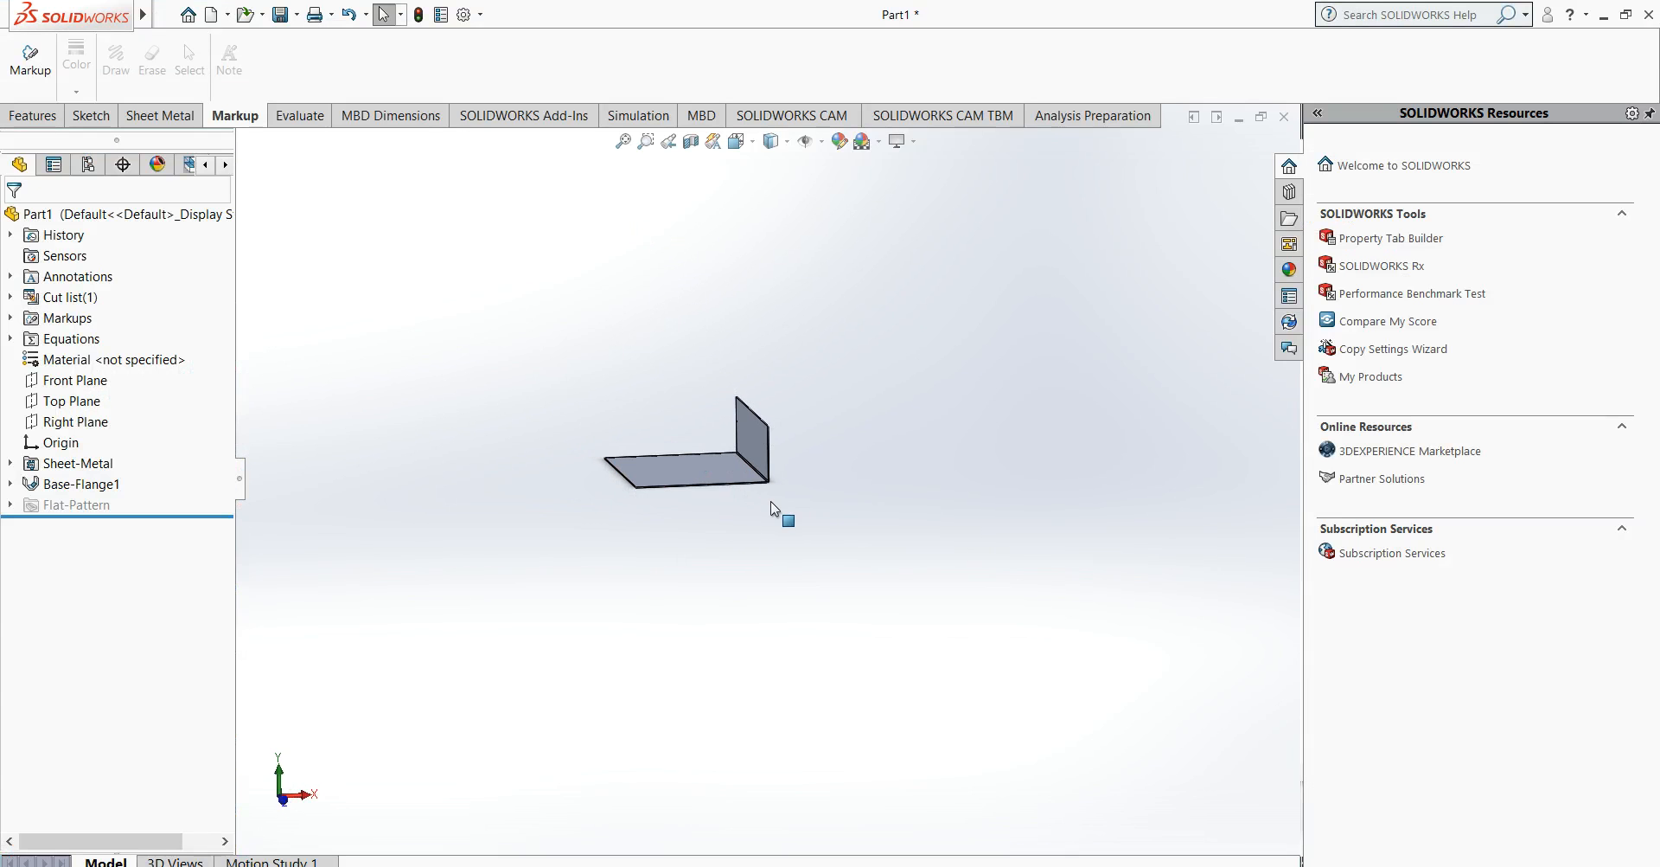
pyautogui.hotkey('ctrl', '1')
pyautogui.scroll(-4, 770, 489)
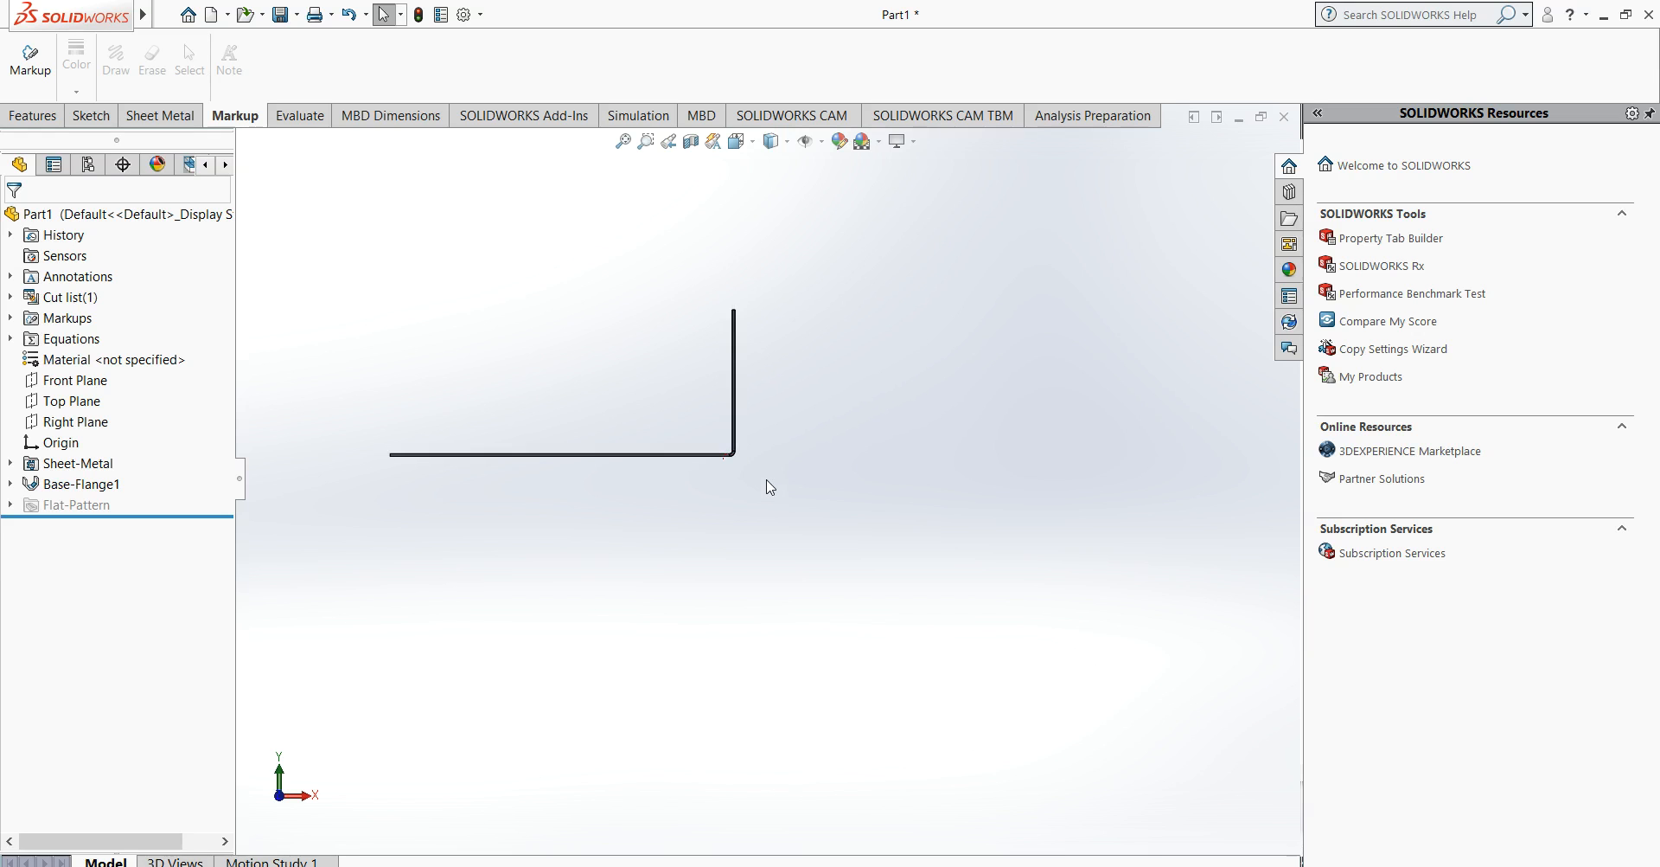
pyautogui.hotkey('ctrl', 'o')
pyautogui.click(647, 333)
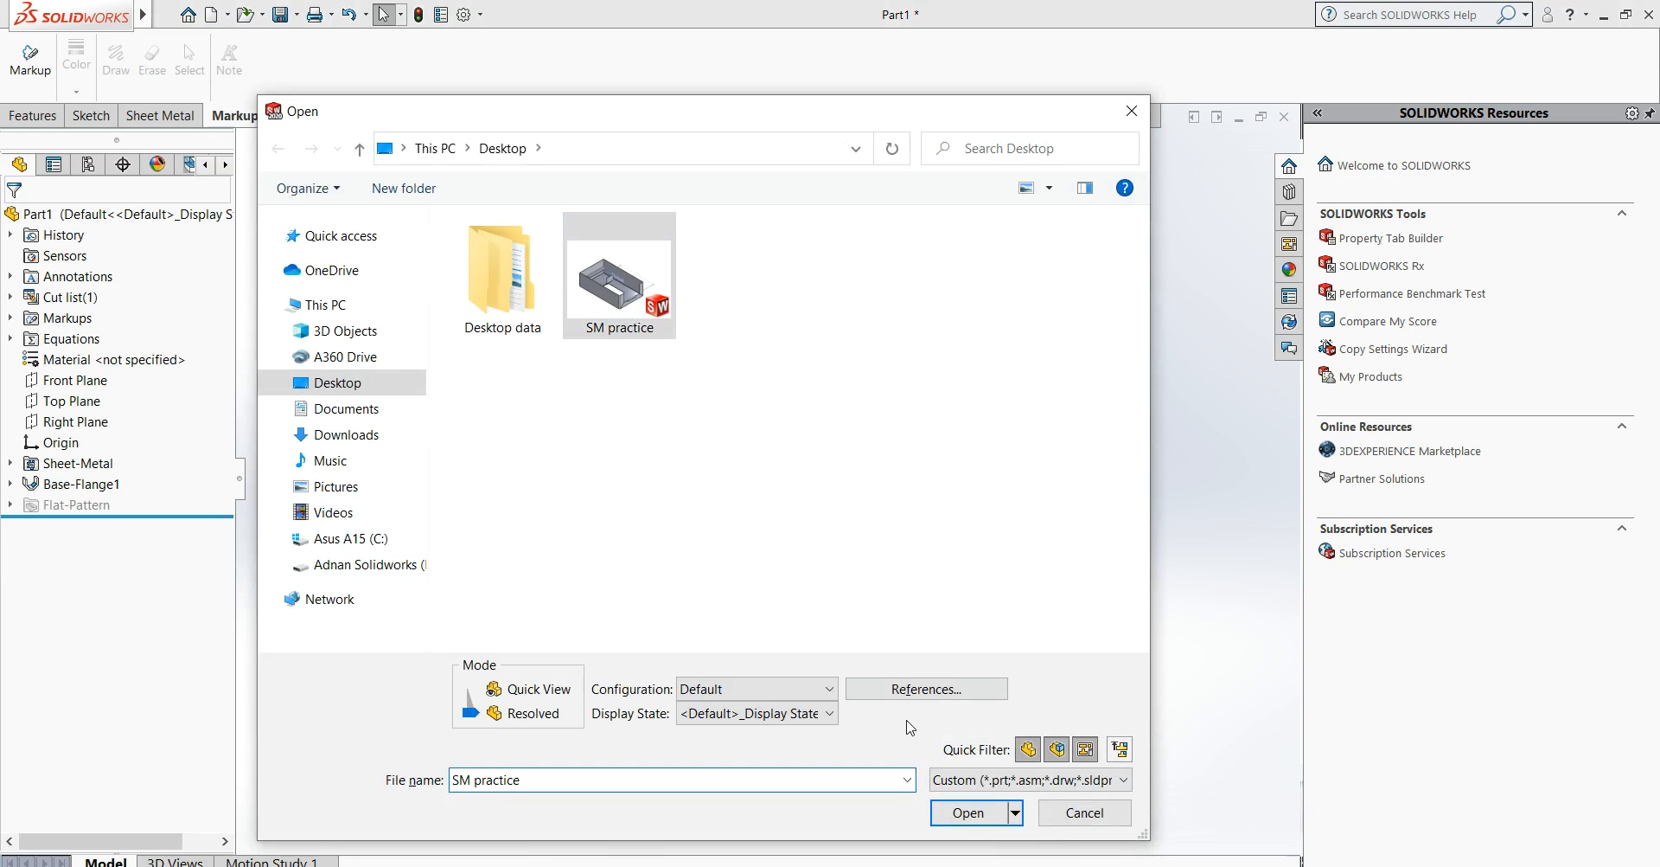
pyautogui.click(970, 817)
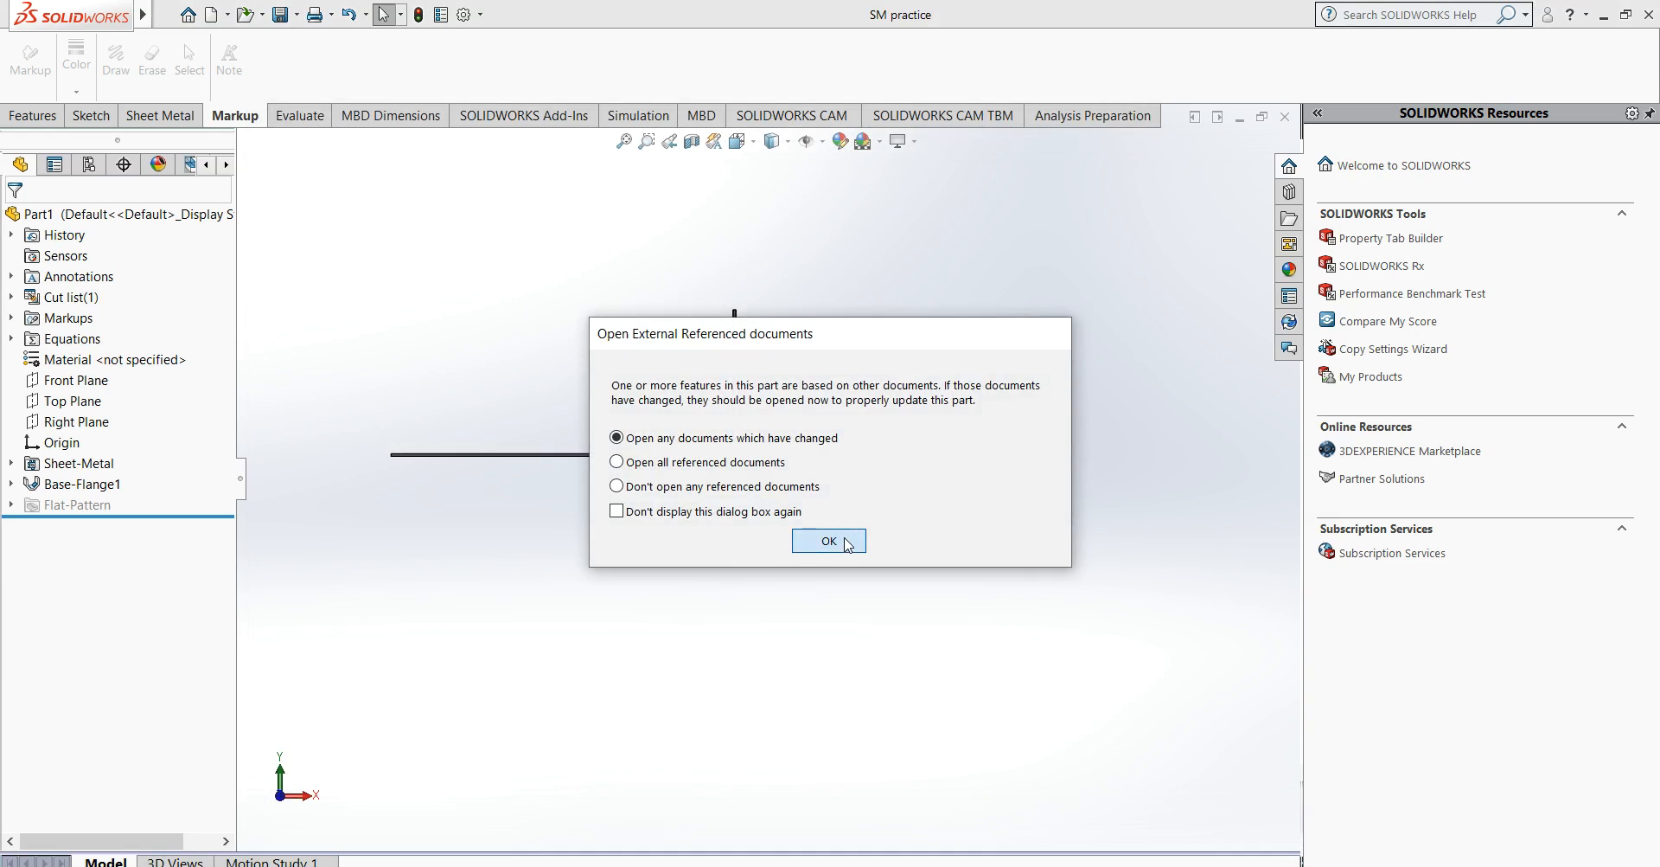
pyautogui.click(846, 545)
pyautogui.click(657, 421)
# Save the SM practice sheet metal part.
pyautogui.moveTo(658, 421); pyautogui.dragTo(1072, 422, button='middle')
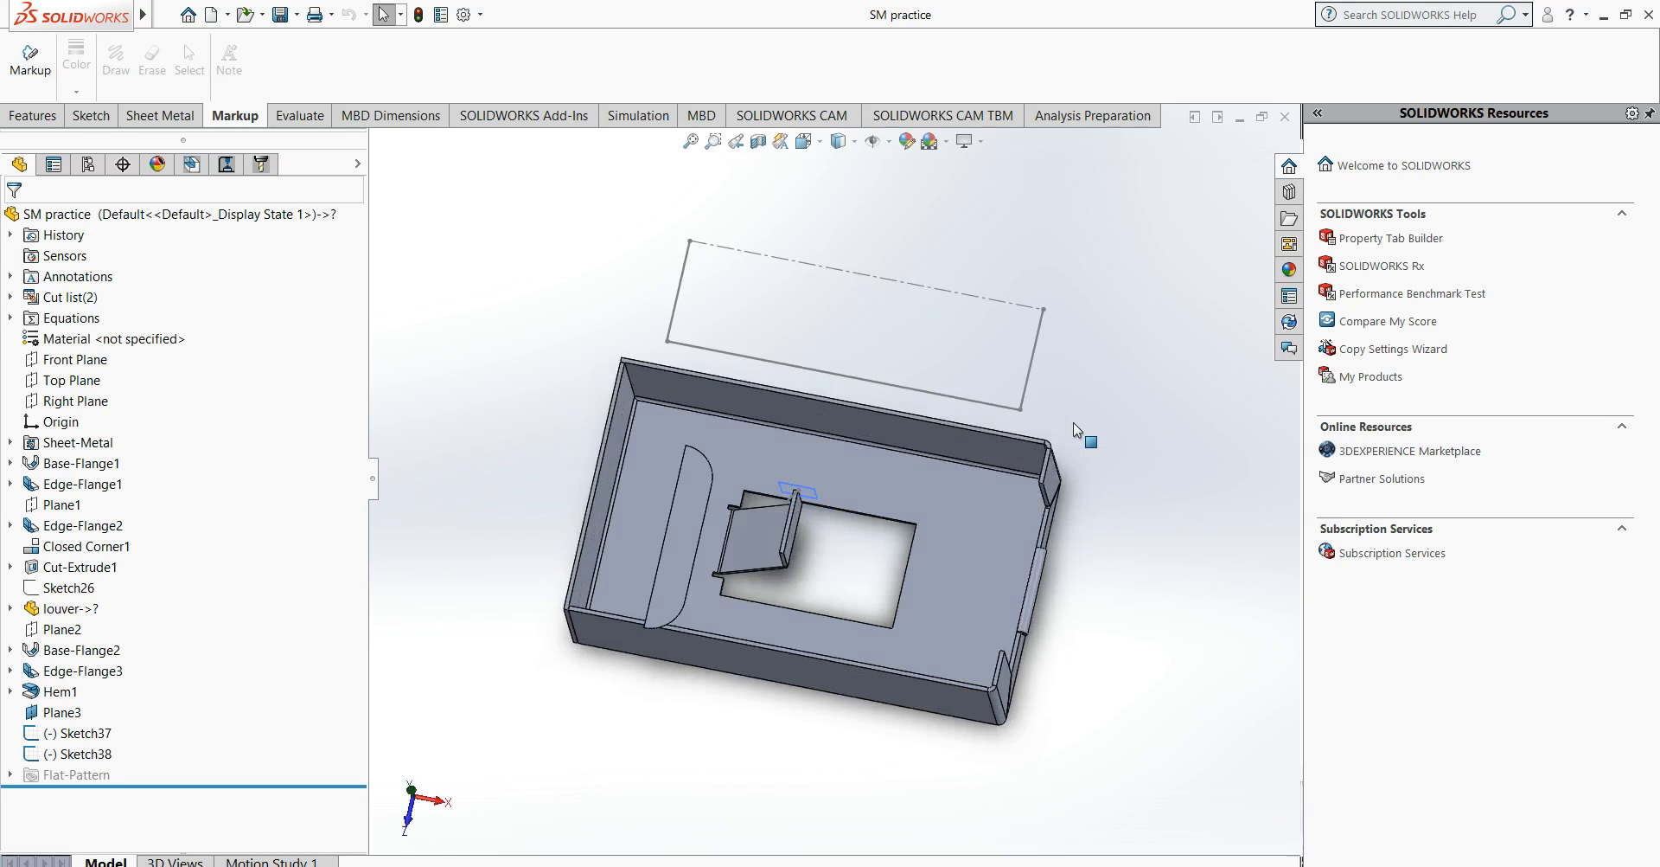
pyautogui.hotkey('ctrl', '7')
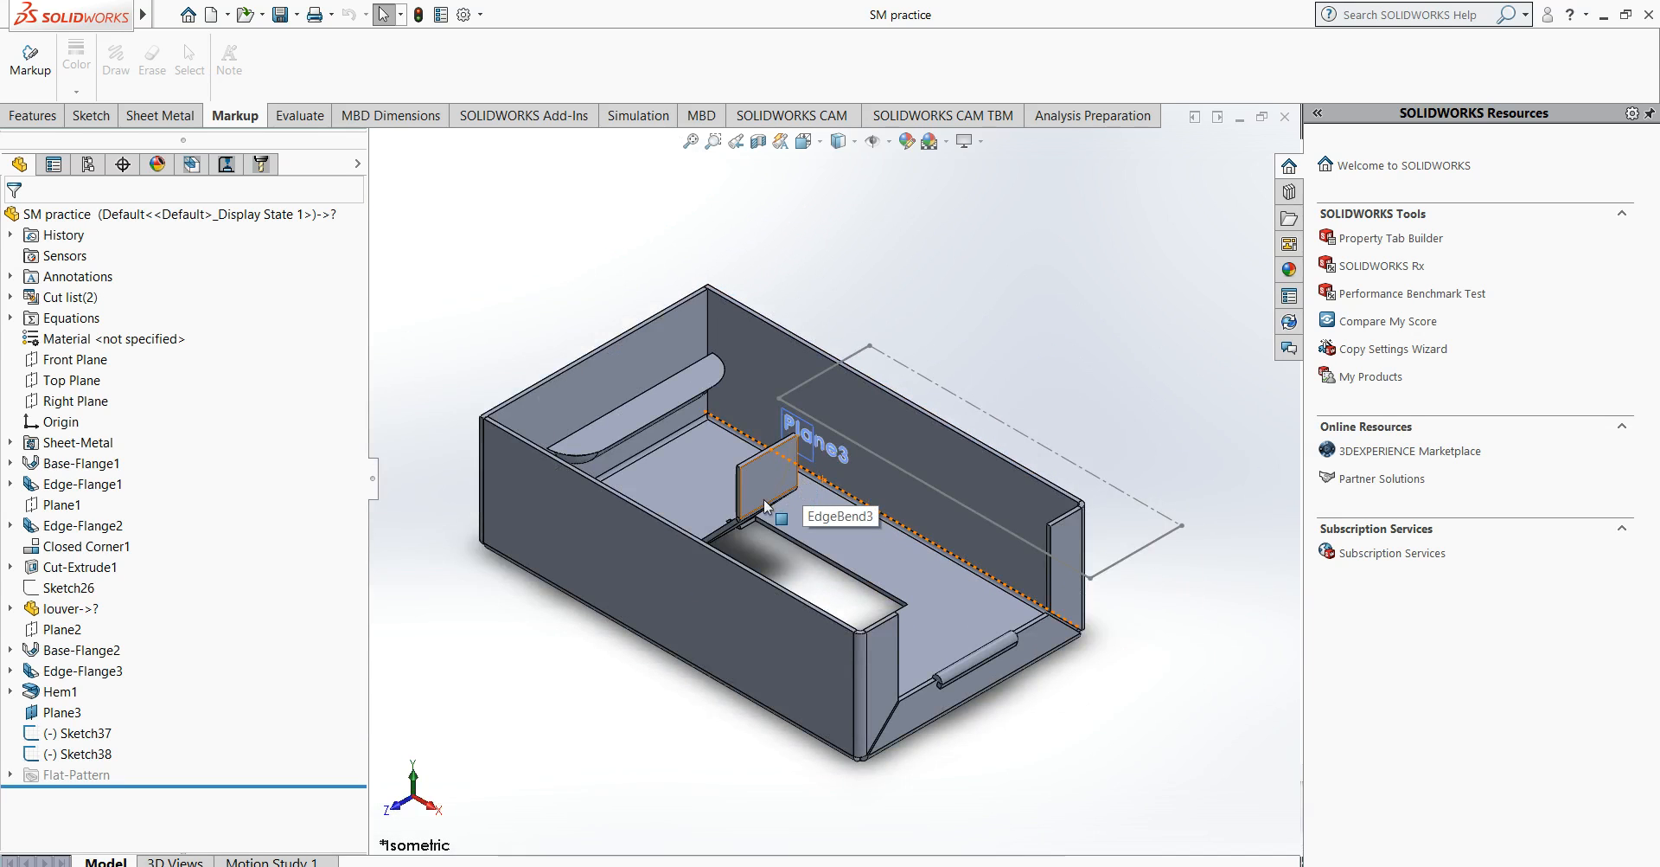
pyautogui.moveTo(787, 471)
pyautogui.mouseDown(button='middle')
pyautogui.moveTo(796, 444)
pyautogui.moveTo(791, 511)
pyautogui.moveTo(804, 456)
pyautogui.mouseUp(button='middle')
pyautogui.scroll(3, 752, 472)
pyautogui.scroll(-3, 792, 509)
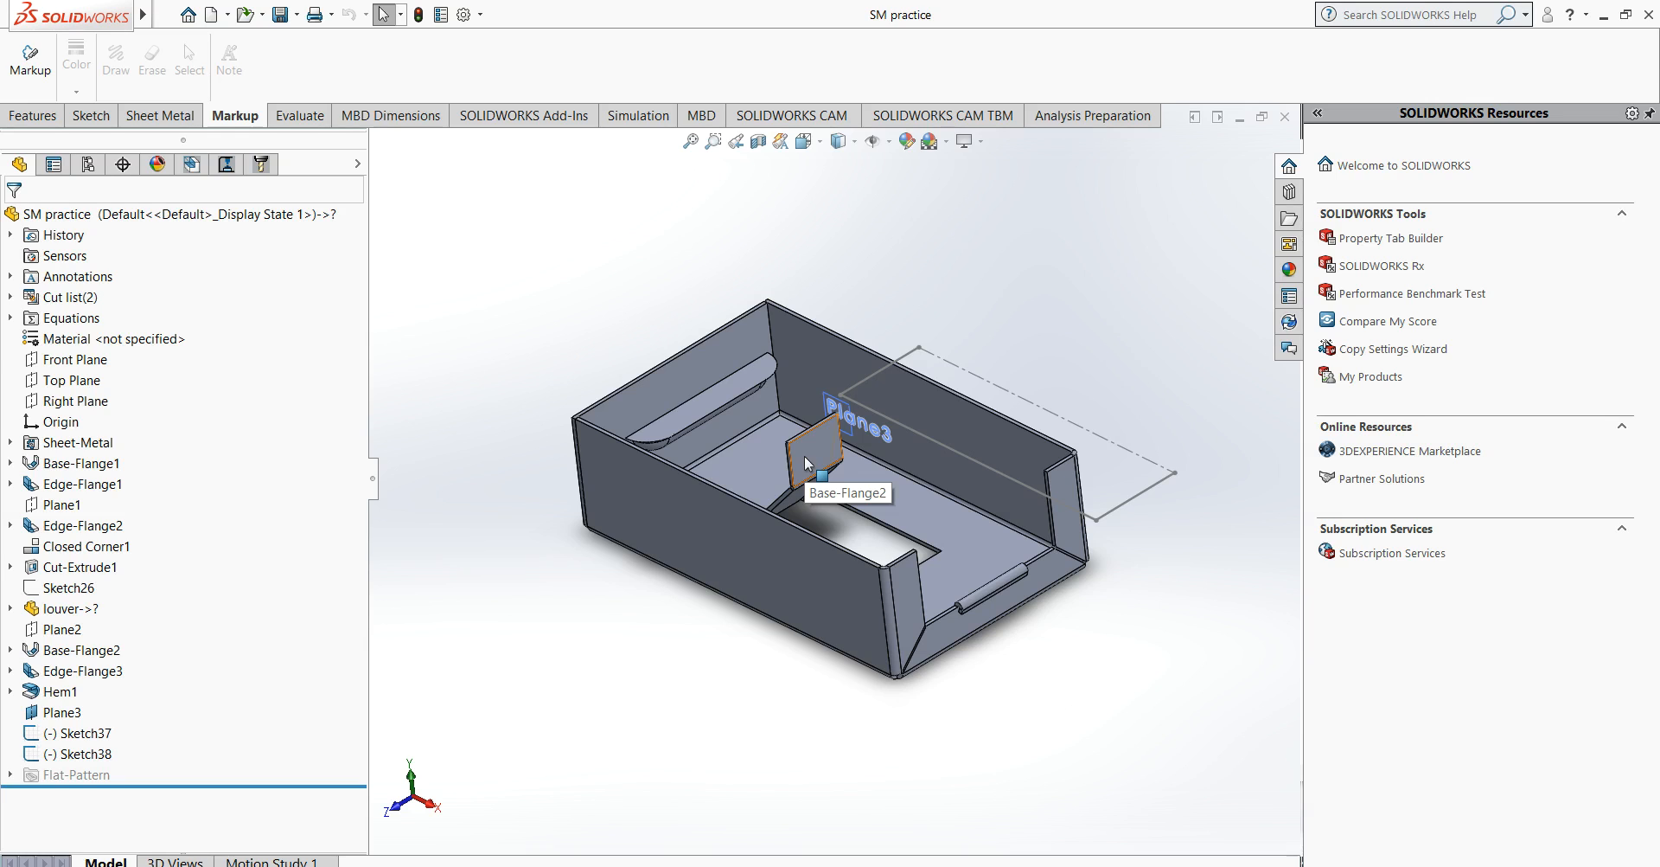
pyautogui.click(166, 15)
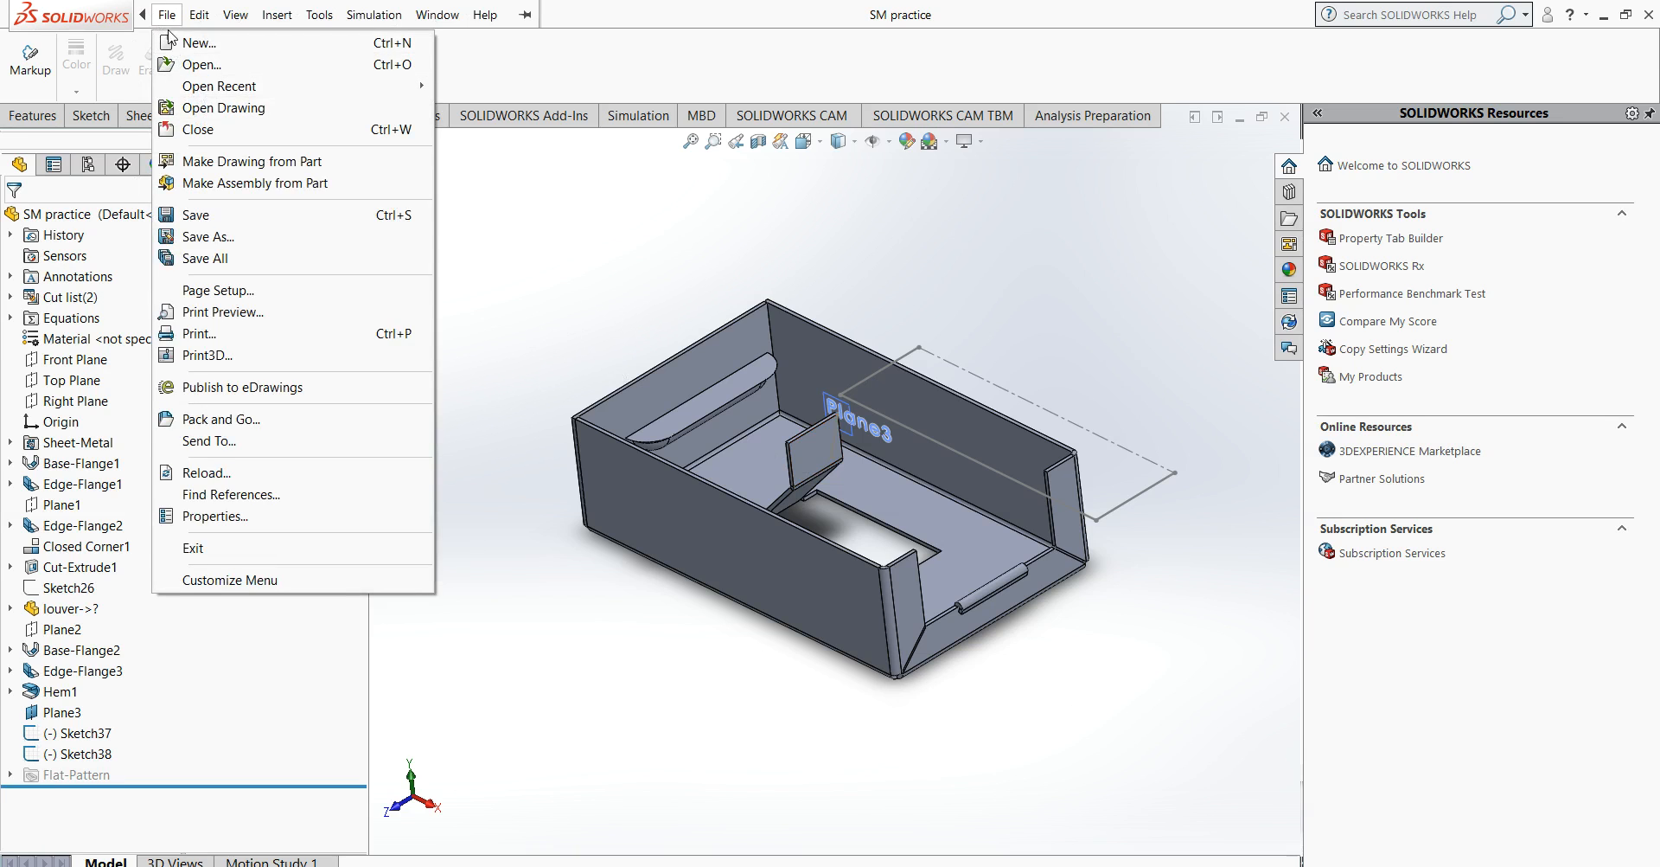
pyautogui.click(219, 214)
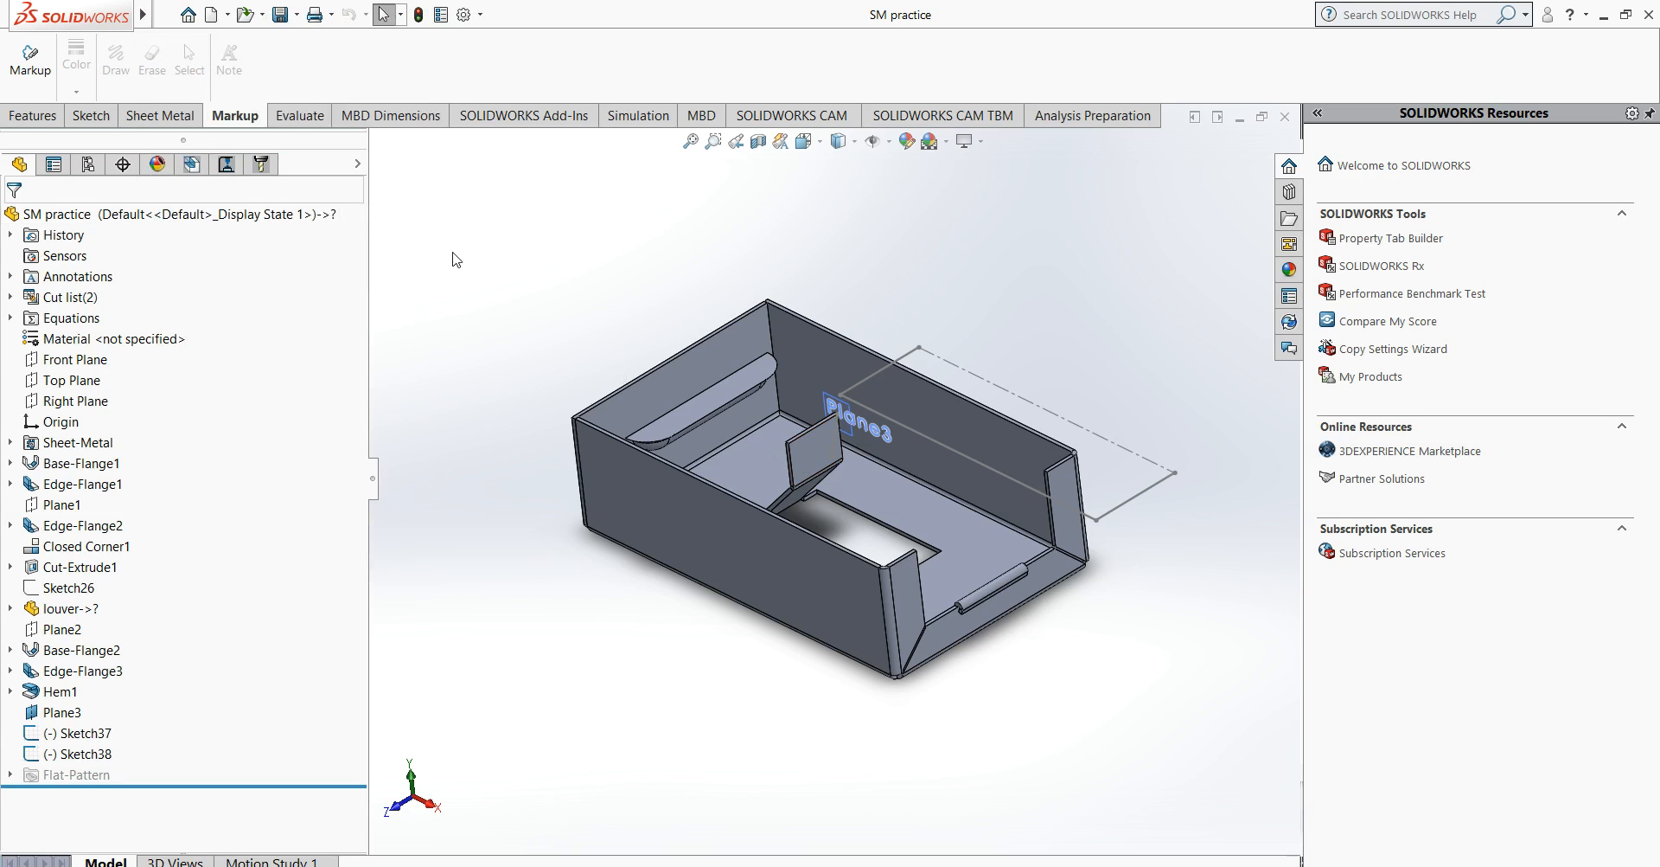
# Narrow the feature tree pane and show the part in the isometric view.
pyautogui.click(373, 477)
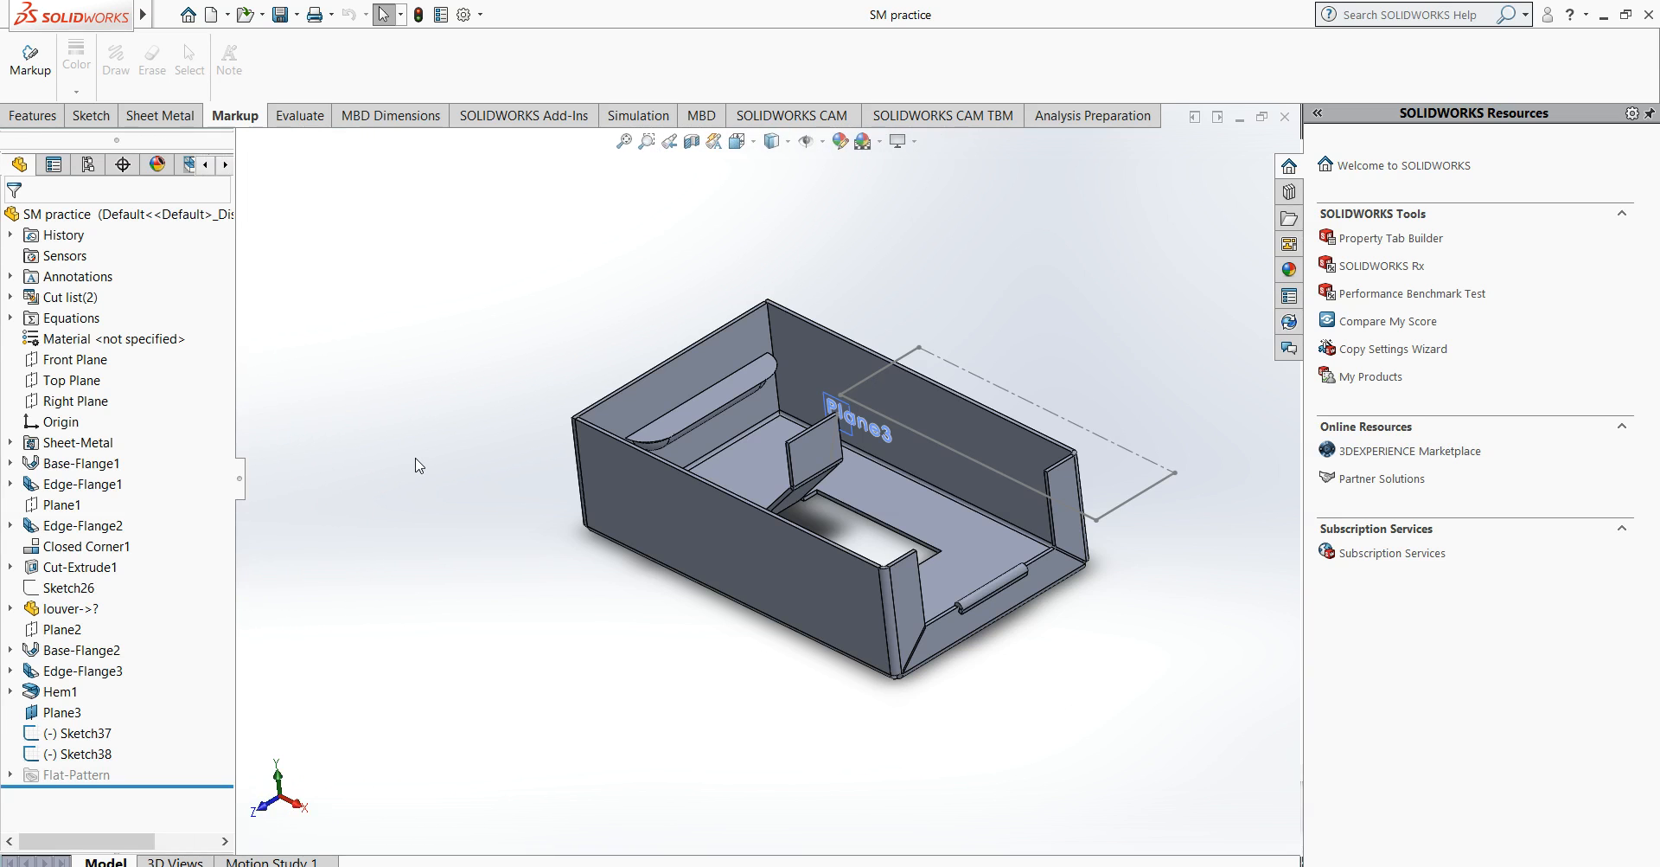
pyautogui.hotkey('ctrl', '1')
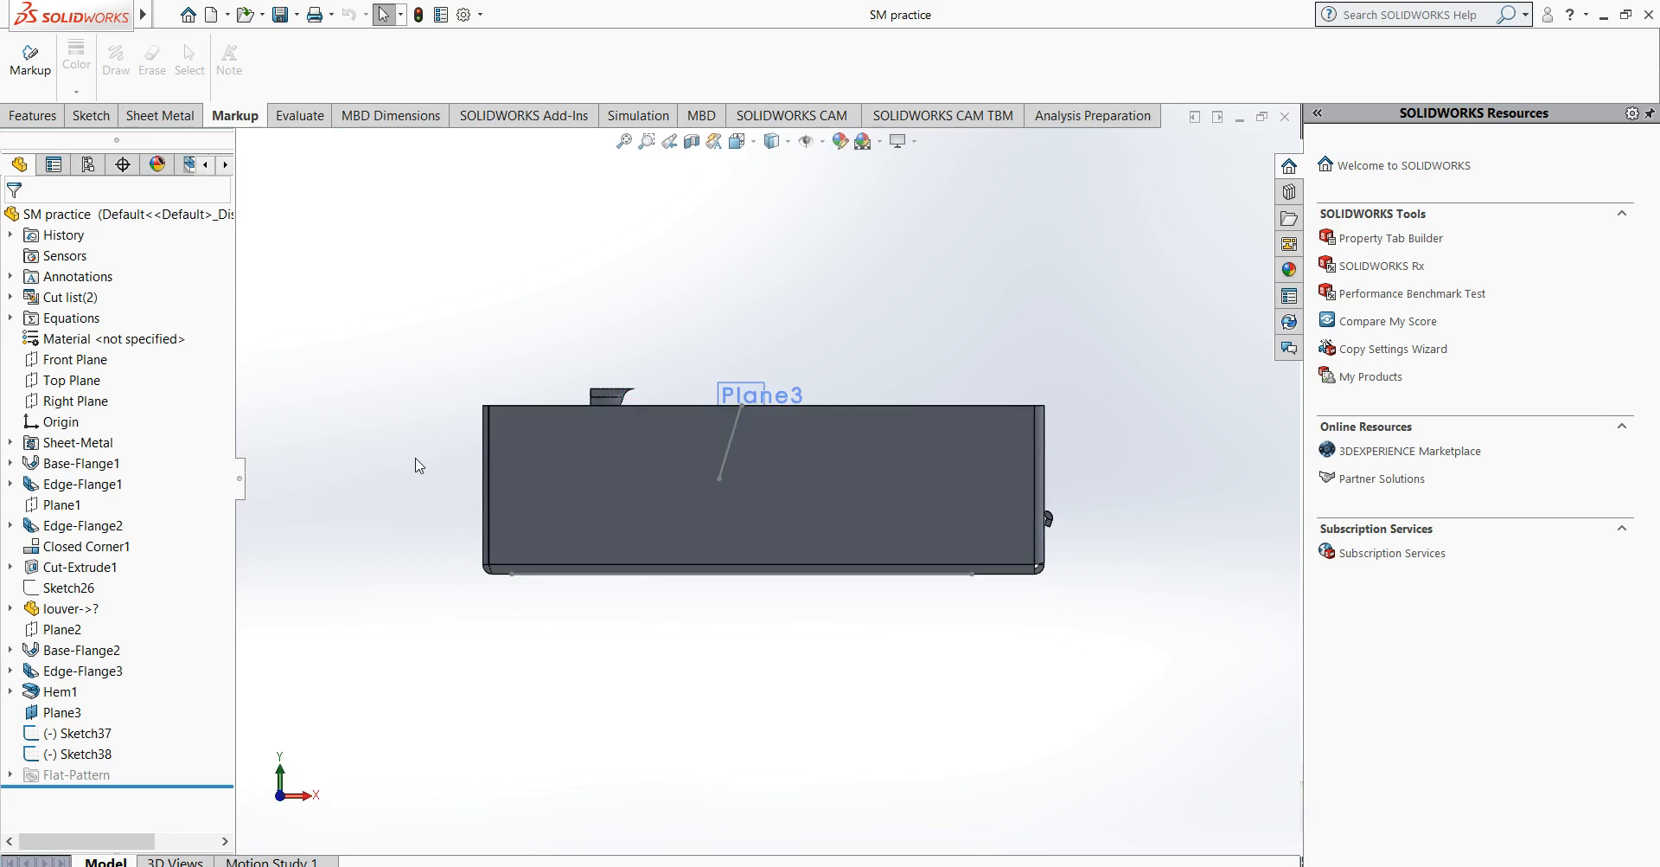
pyautogui.hotkey('ctrl', '7')
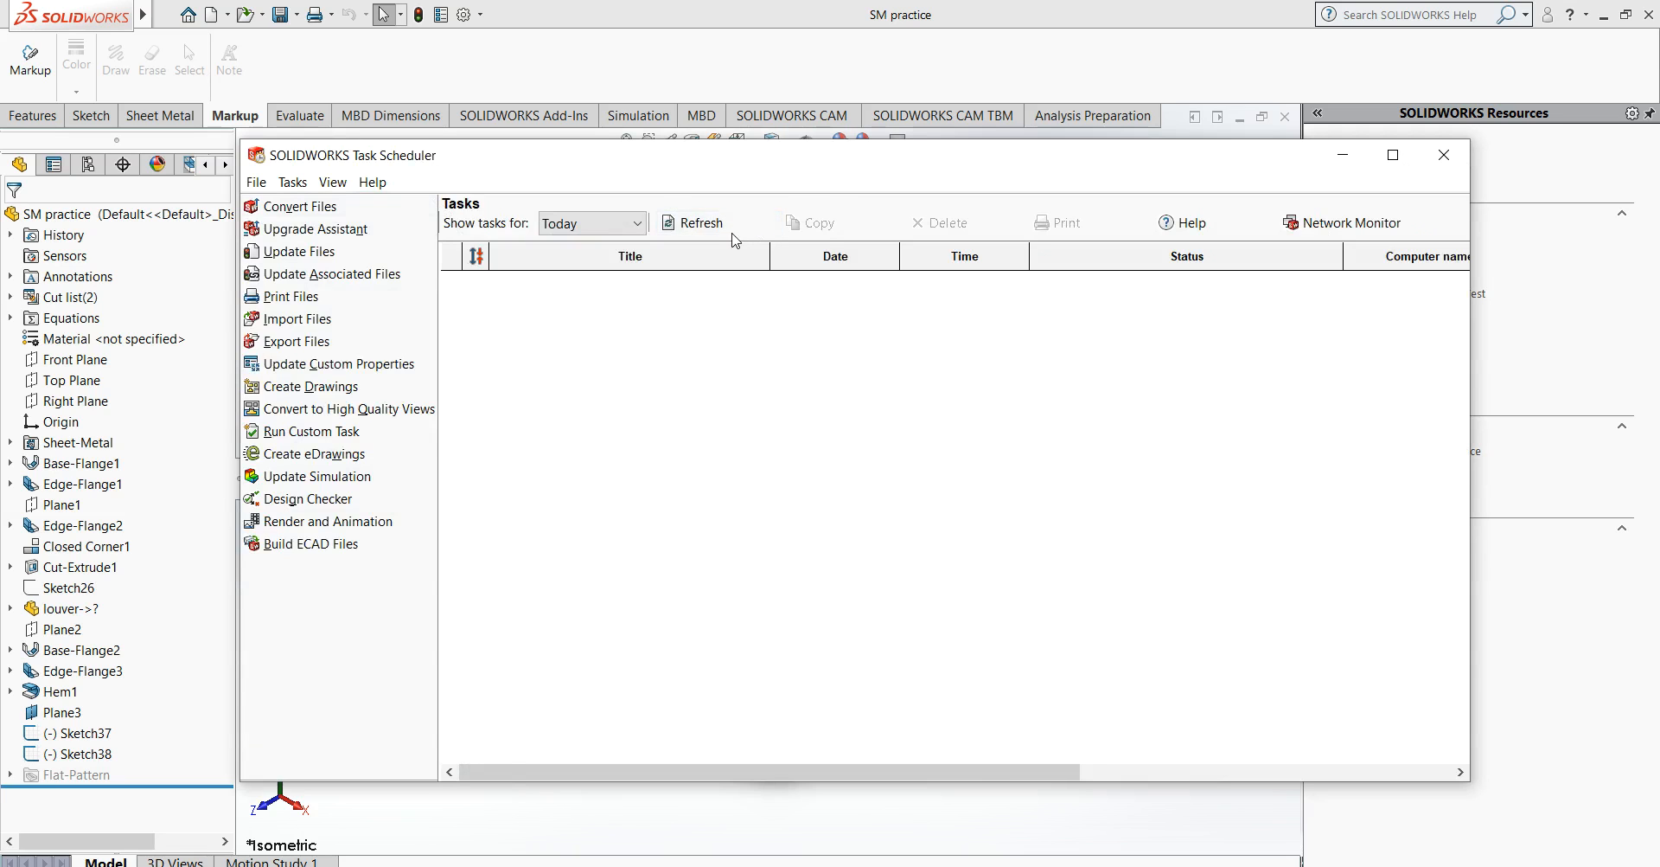
# Minimize the Task Scheduler window and narrow the SOLIDWORKS Resources pane to enlarge the modelling area.
pyautogui.moveTo(740, 167); pyautogui.dragTo(719, 186)
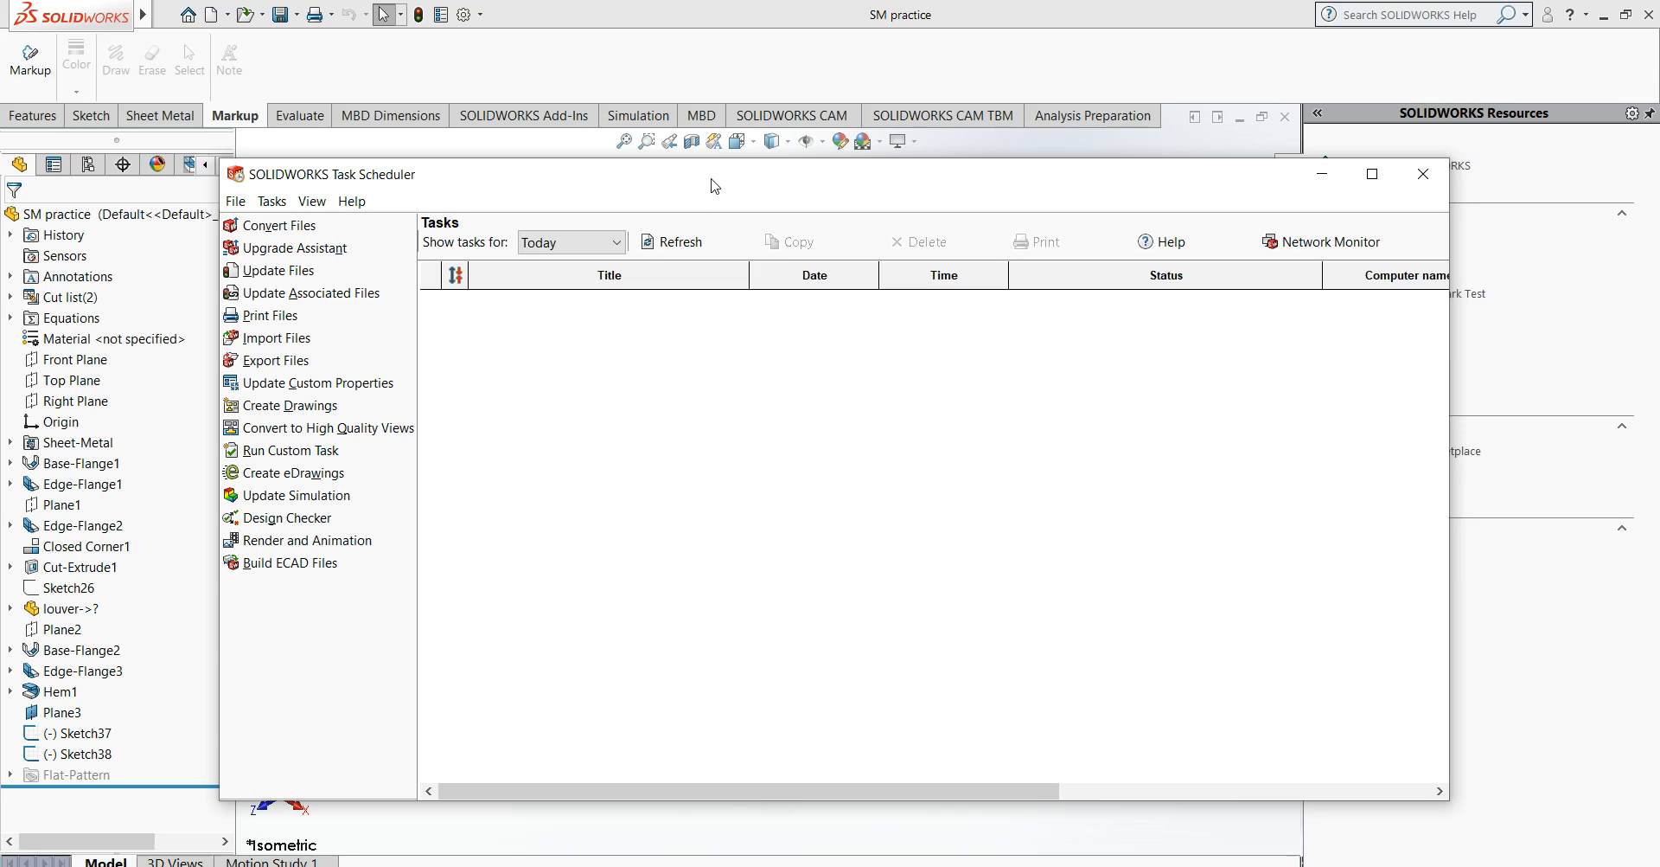
pyautogui.click(1322, 174)
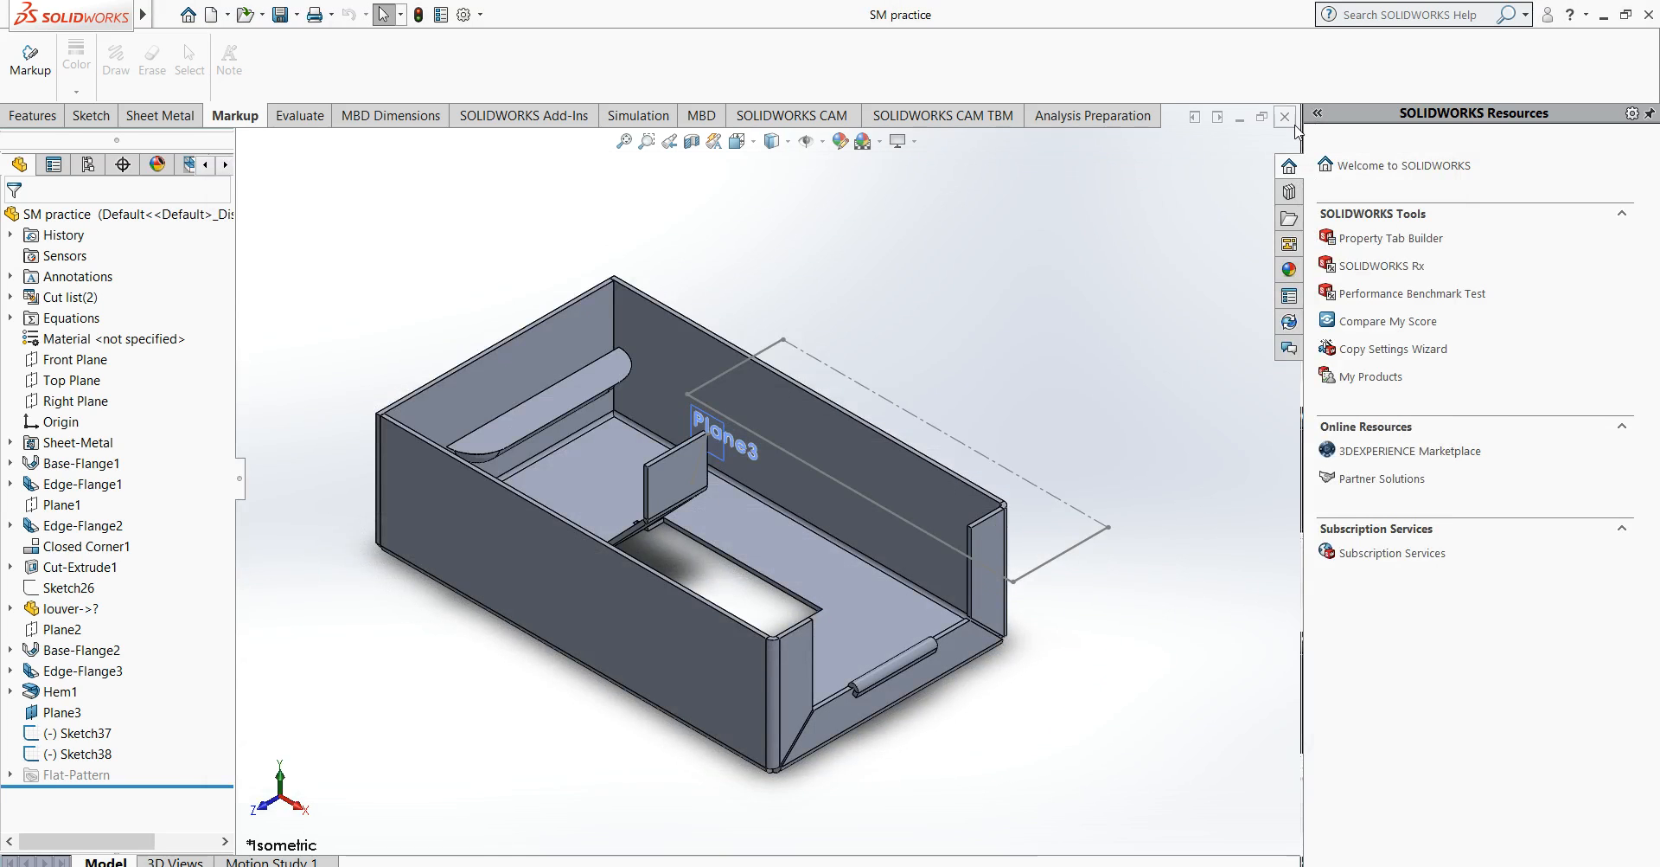
pyautogui.click(1317, 113)
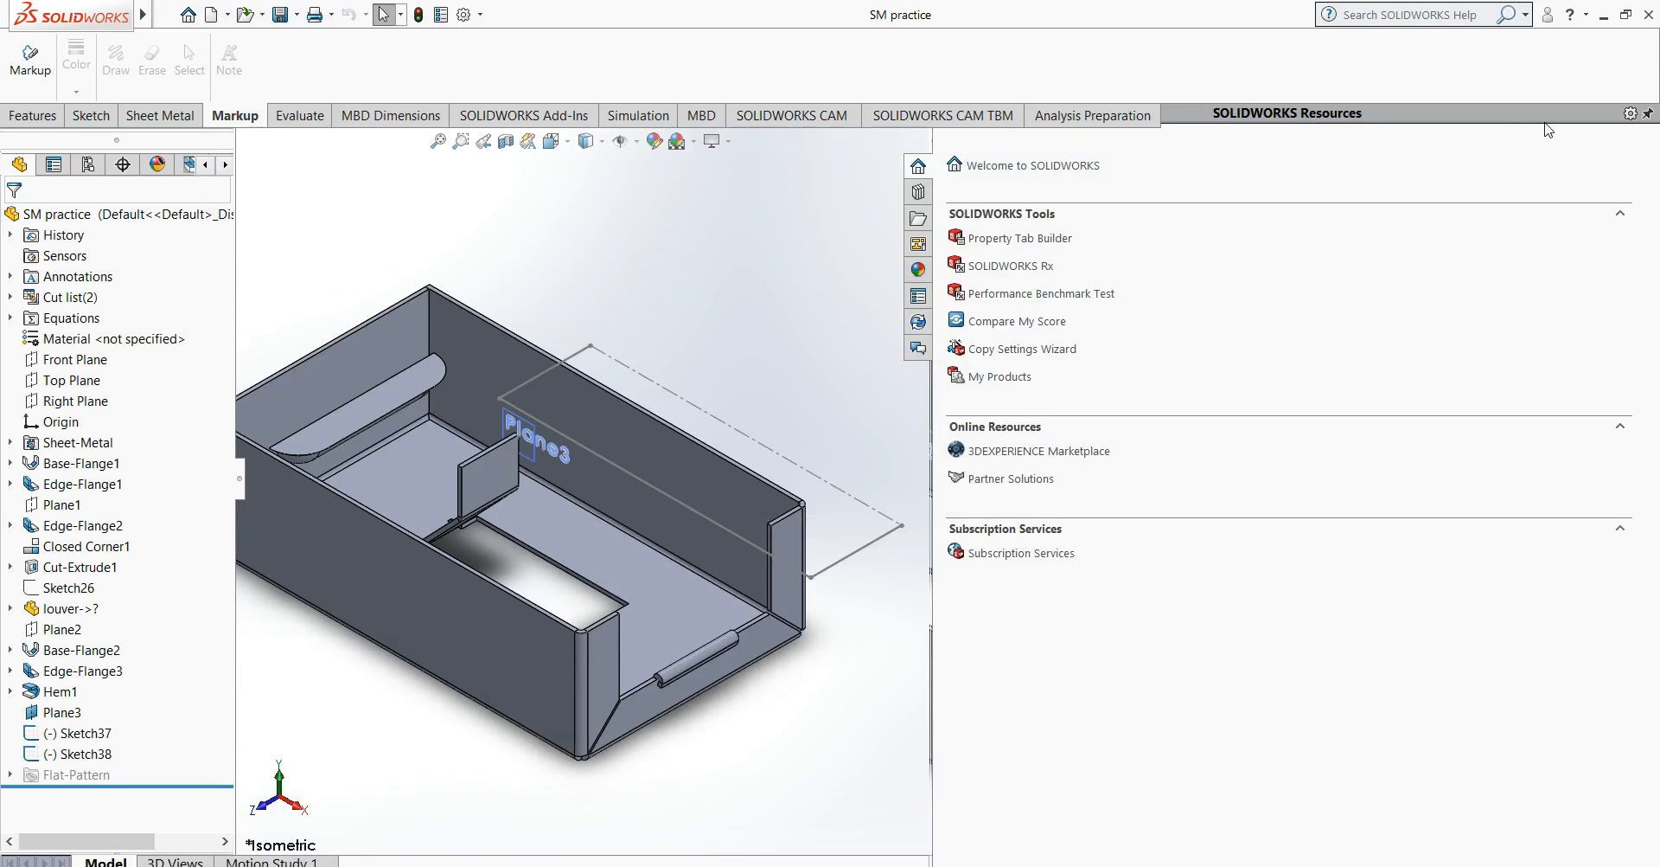
pyautogui.moveTo(933, 152); pyautogui.dragTo(1499, 179)
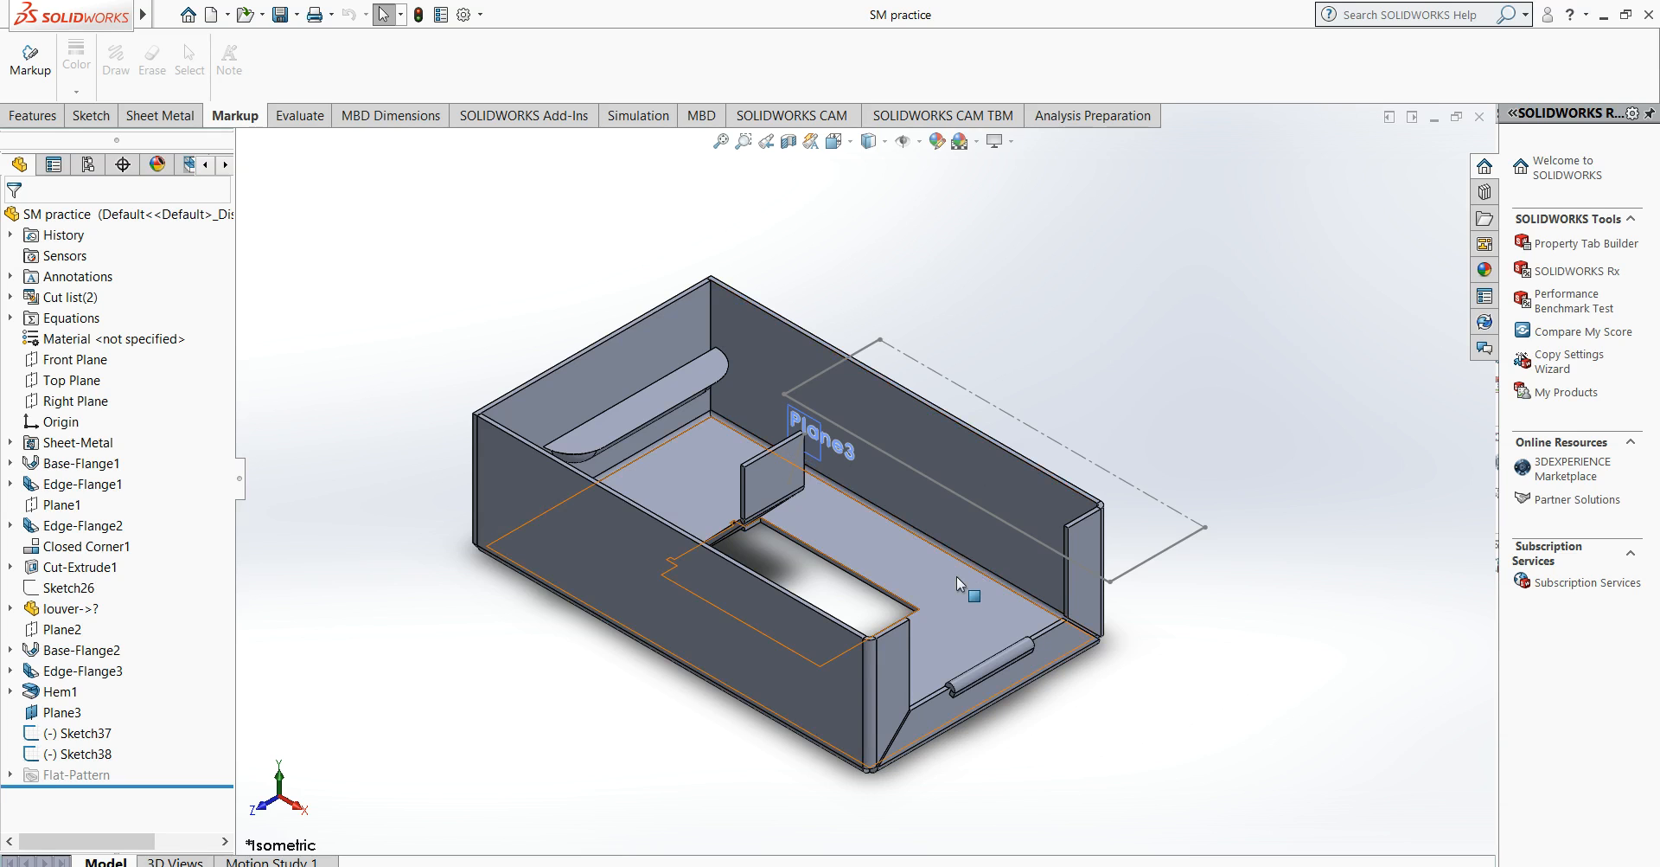
pyautogui.moveTo(957, 578); pyautogui.dragTo(1000, 376, button='middle')
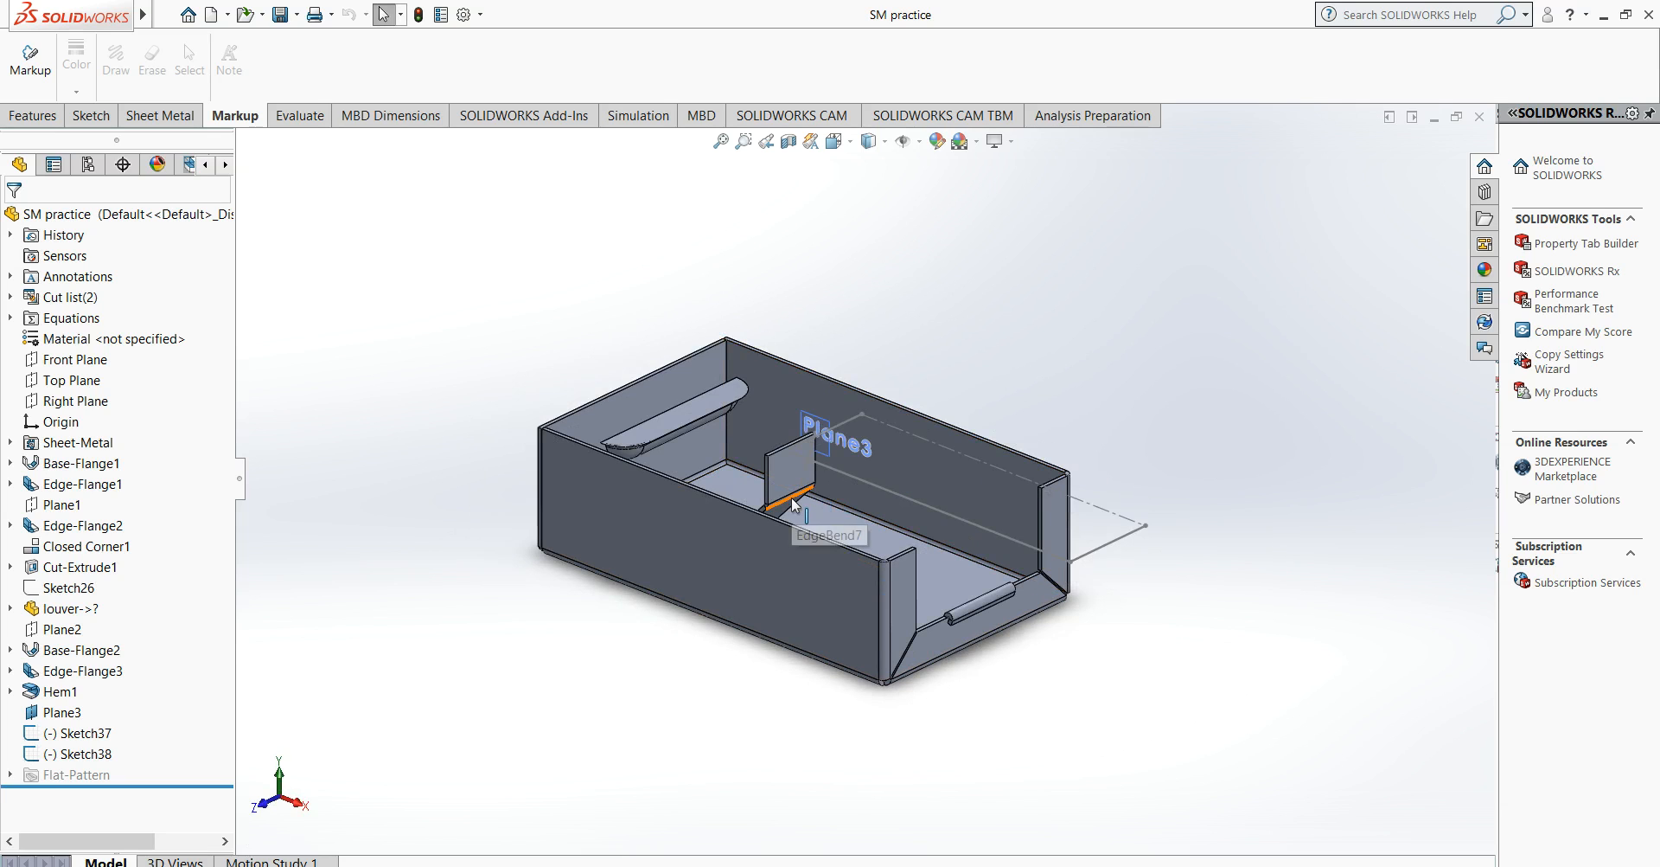
pyautogui.scroll(-4, 806, 498)
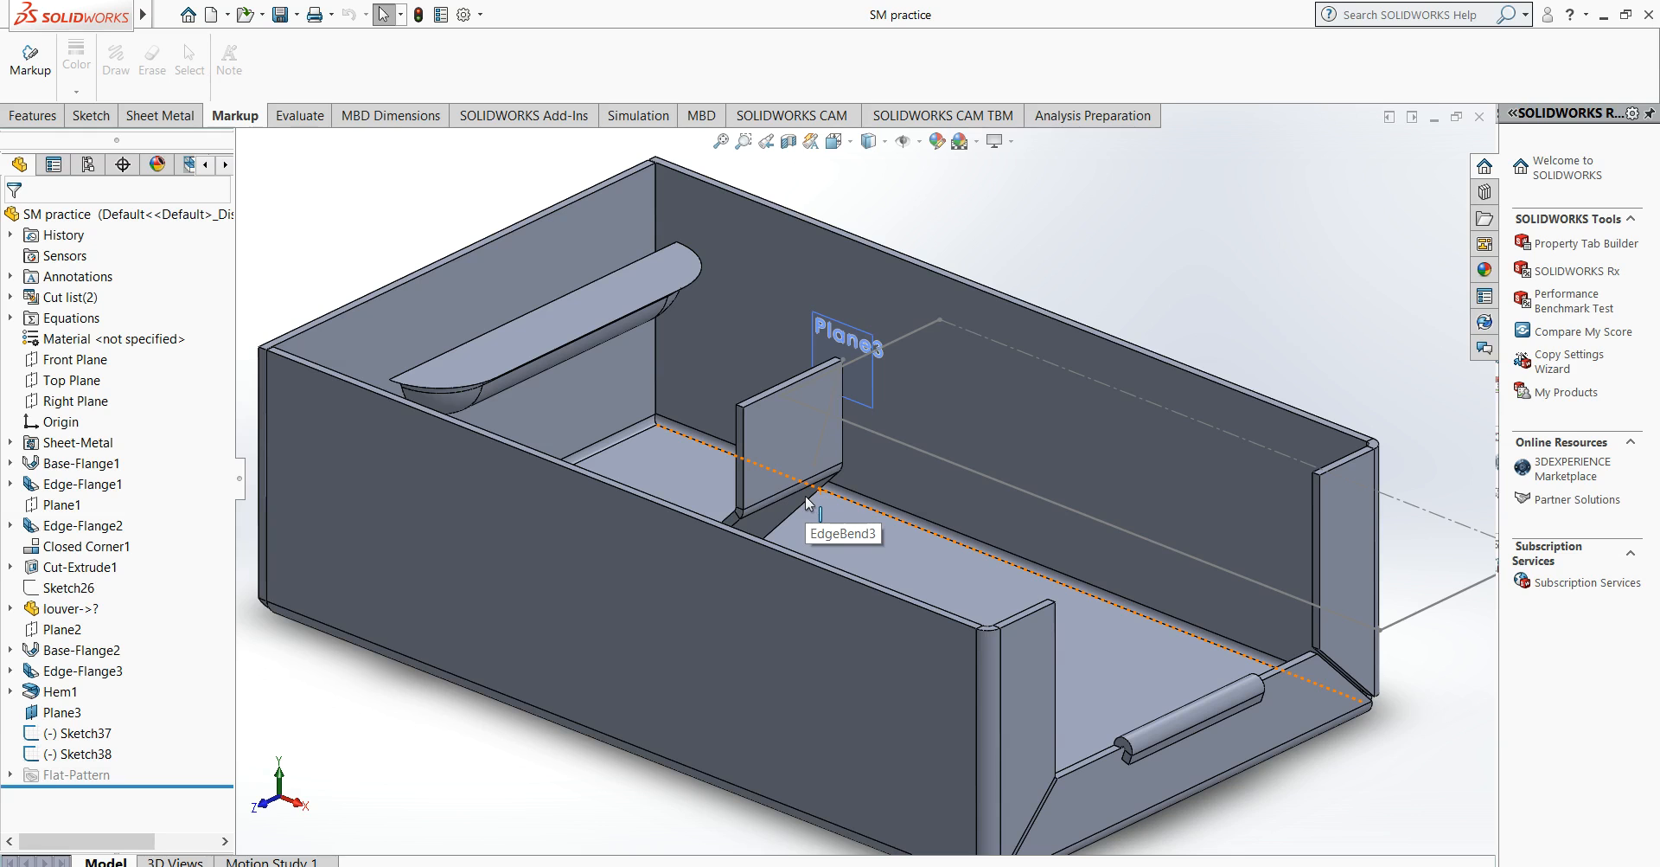
pyautogui.middleClick(806, 496)
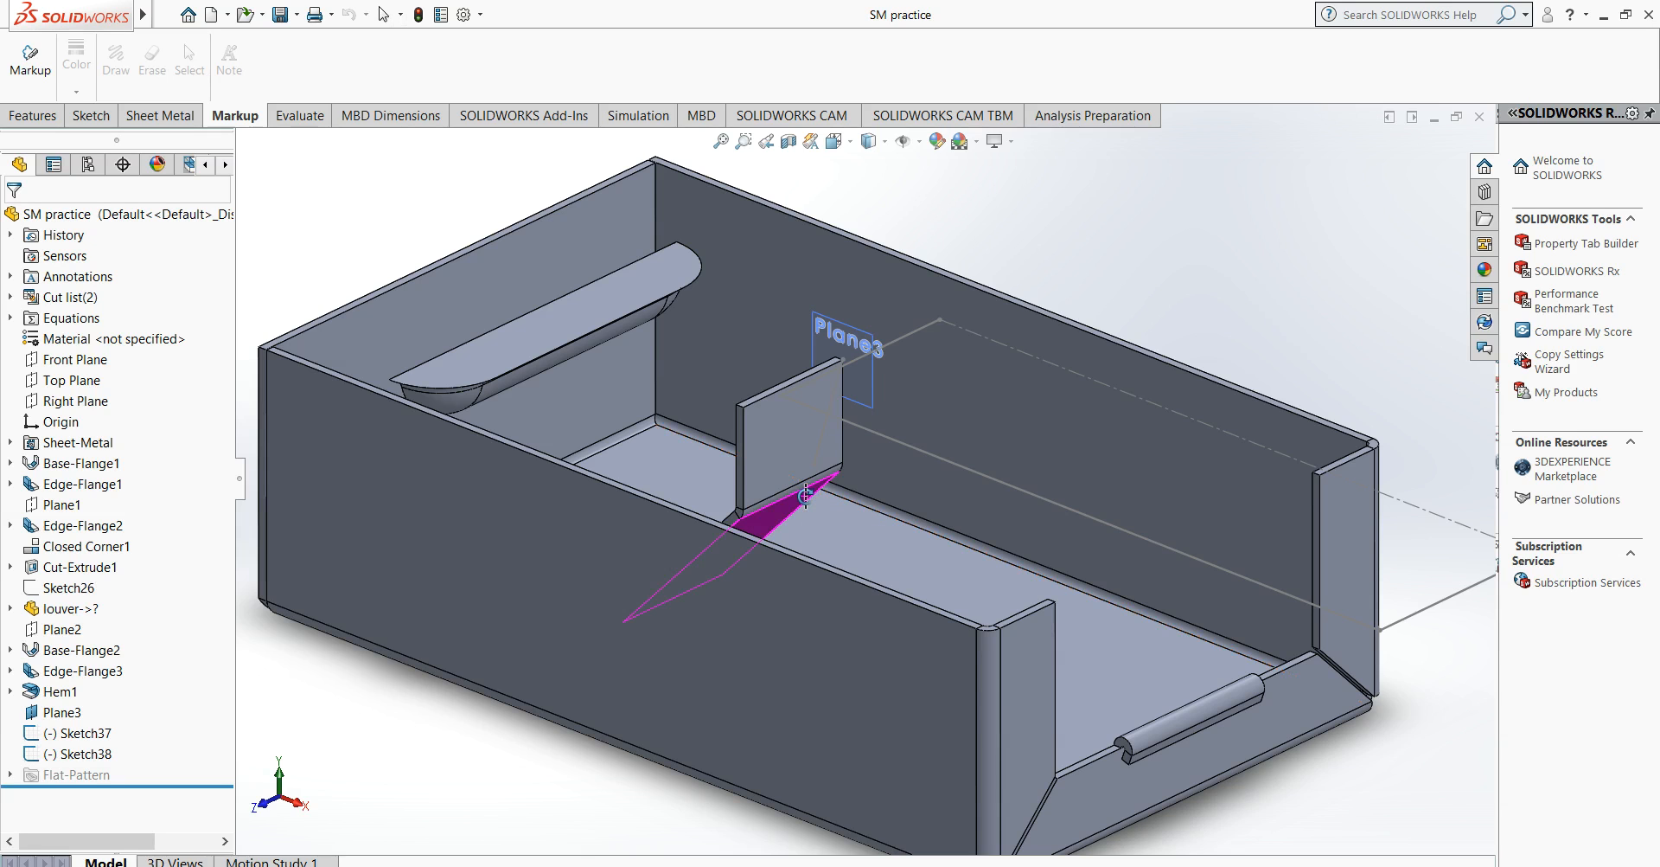
pyautogui.hotkey('ctrl', '7')
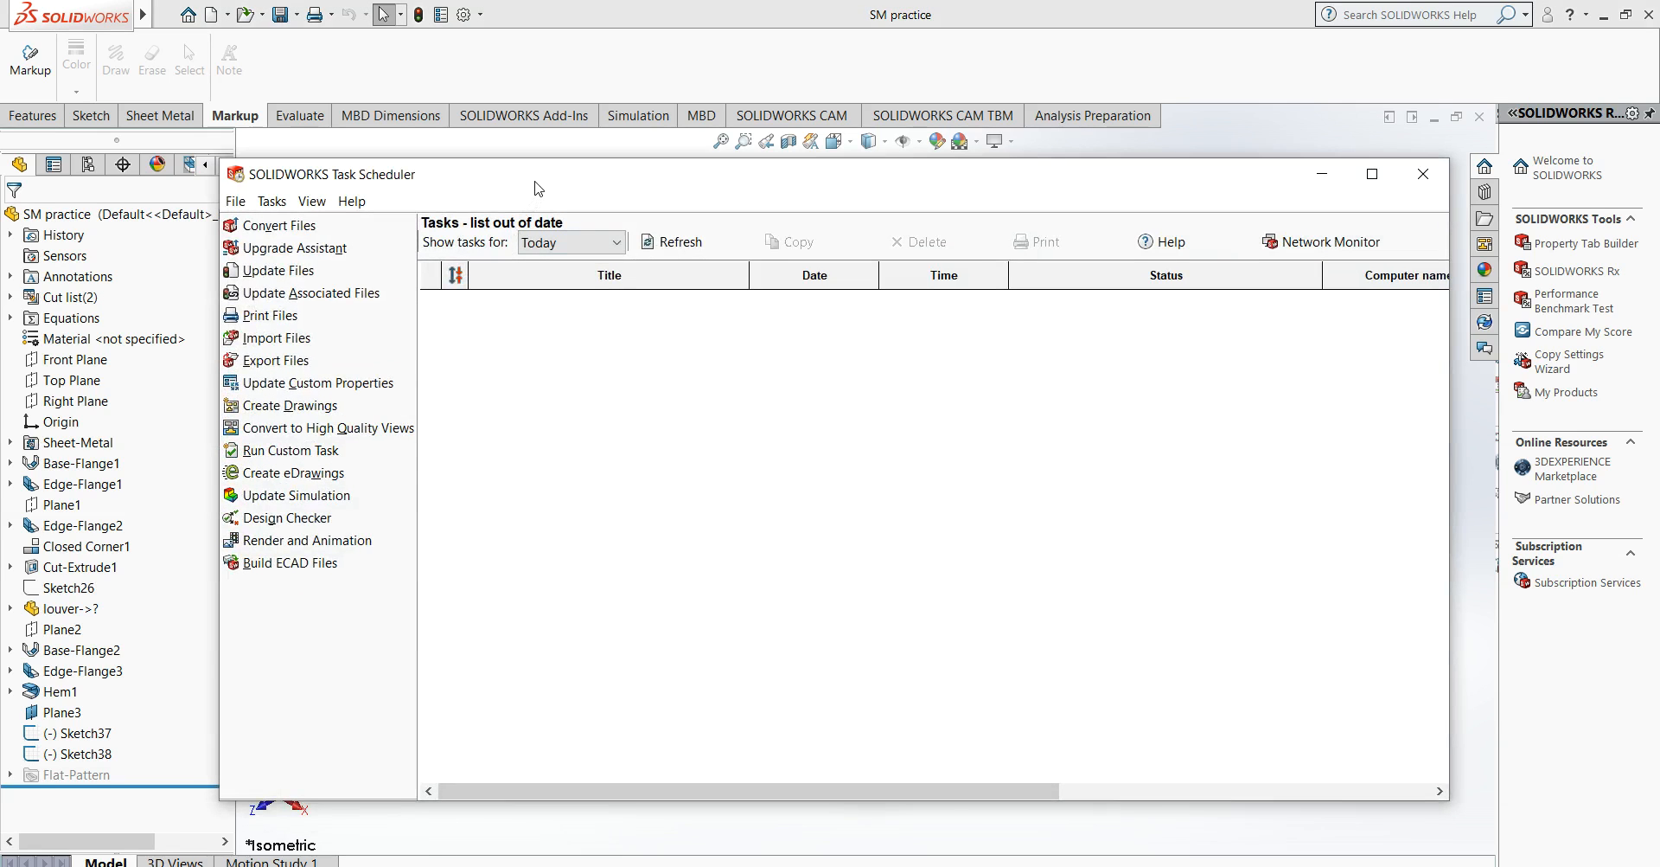
# Switch to Task Scheduler, start a Convert Files task and add SM practice.SLDPRT from the Desktop as its task file.
pyautogui.moveTo(535, 182); pyautogui.dragTo(523, 181)
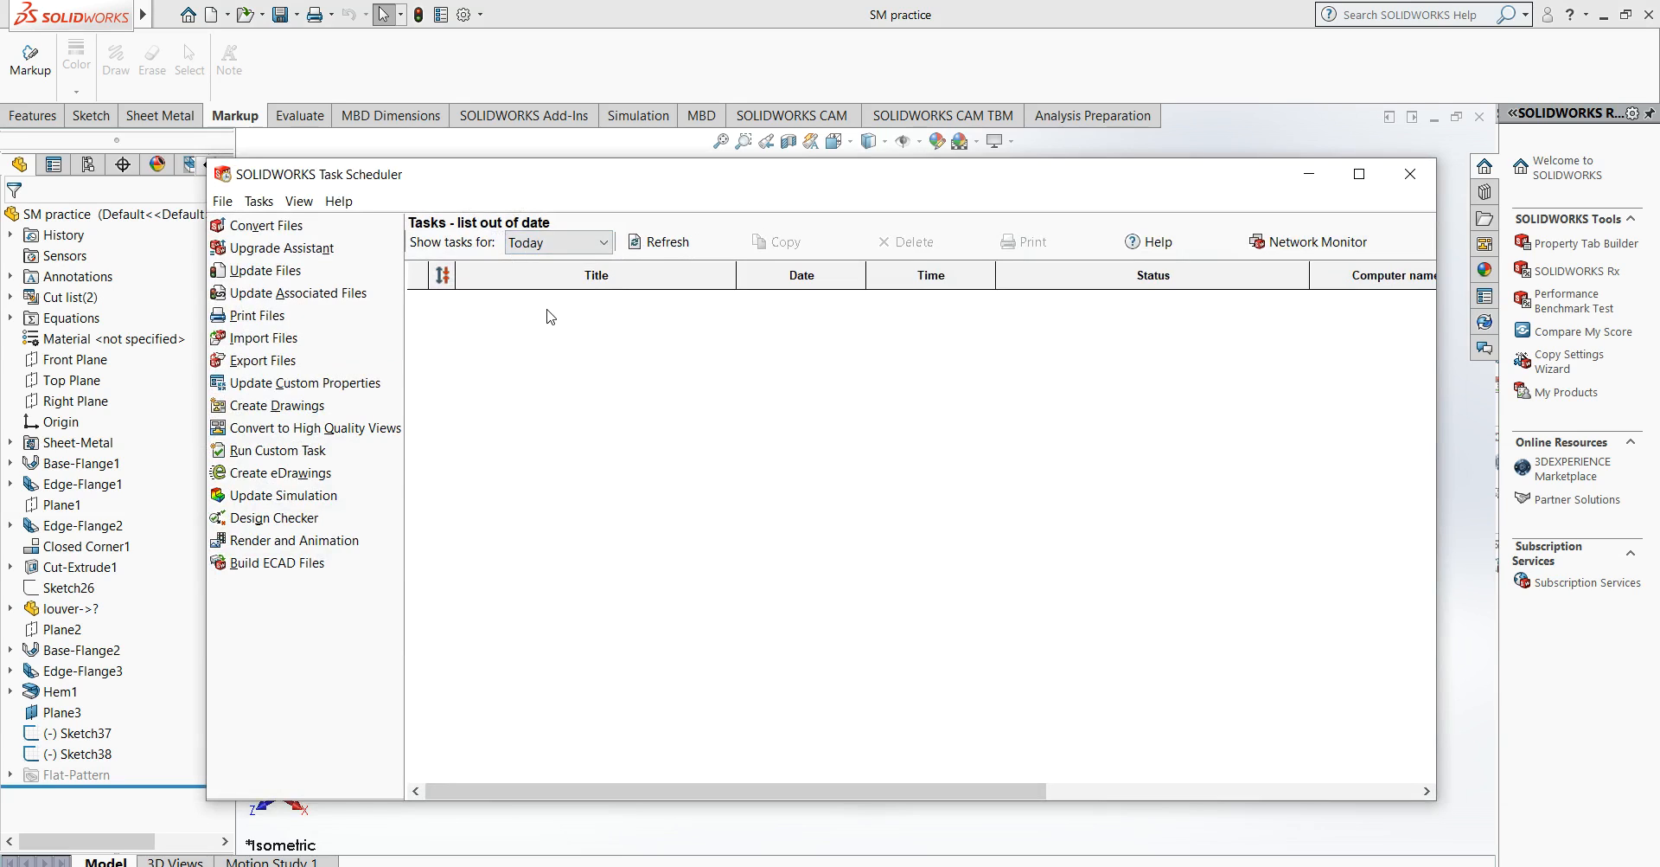
pyautogui.click(301, 234)
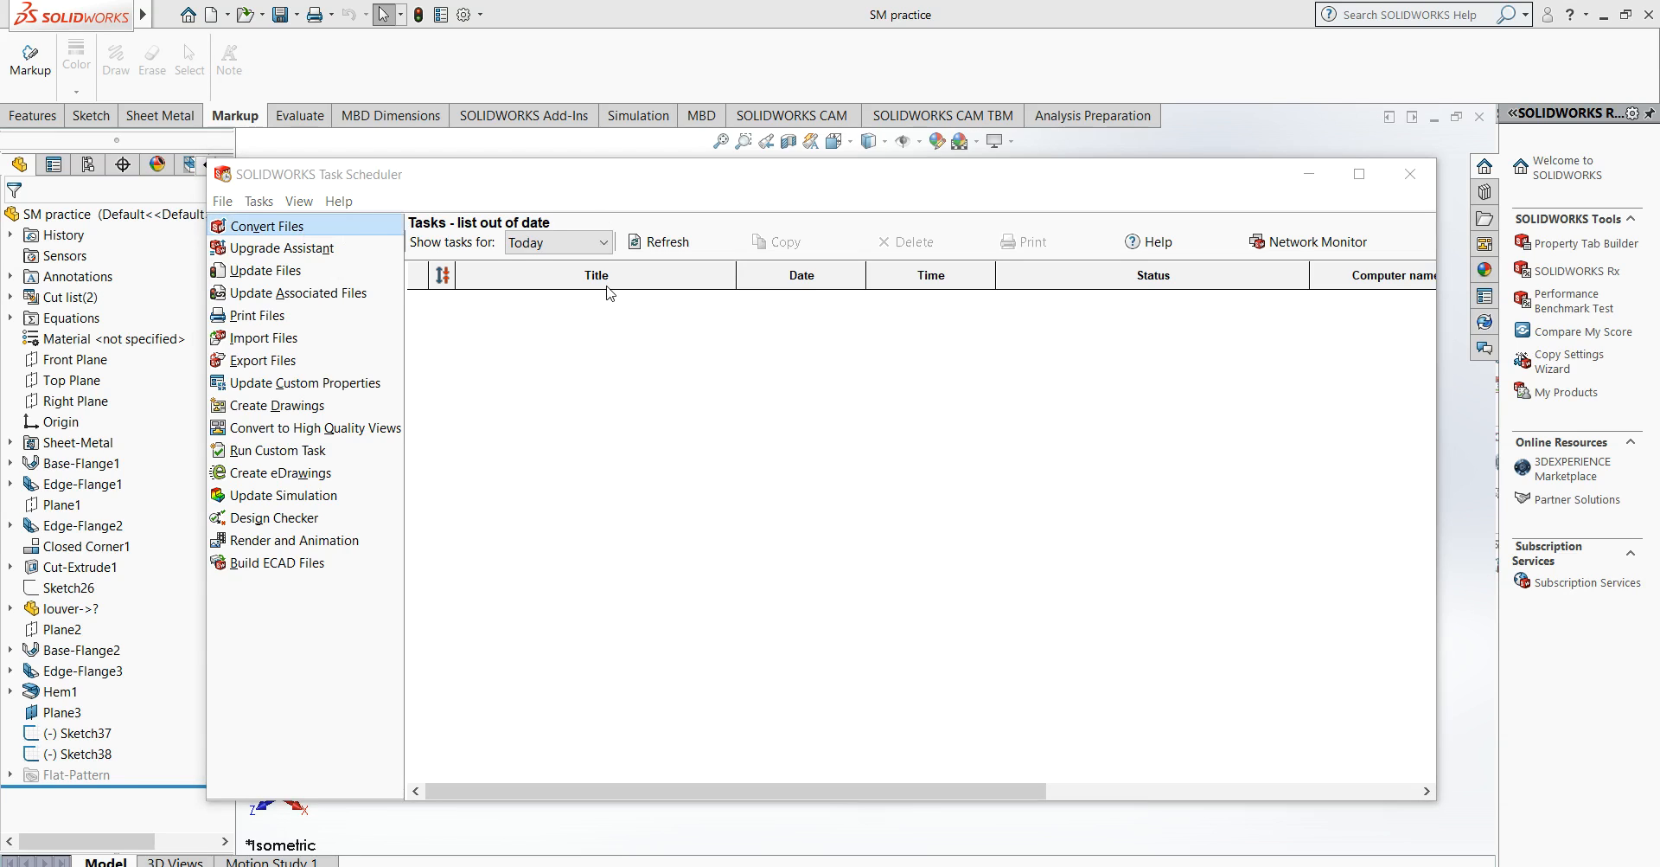
pyautogui.moveTo(739, 252); pyautogui.dragTo(780, 234)
pyautogui.click(893, 348)
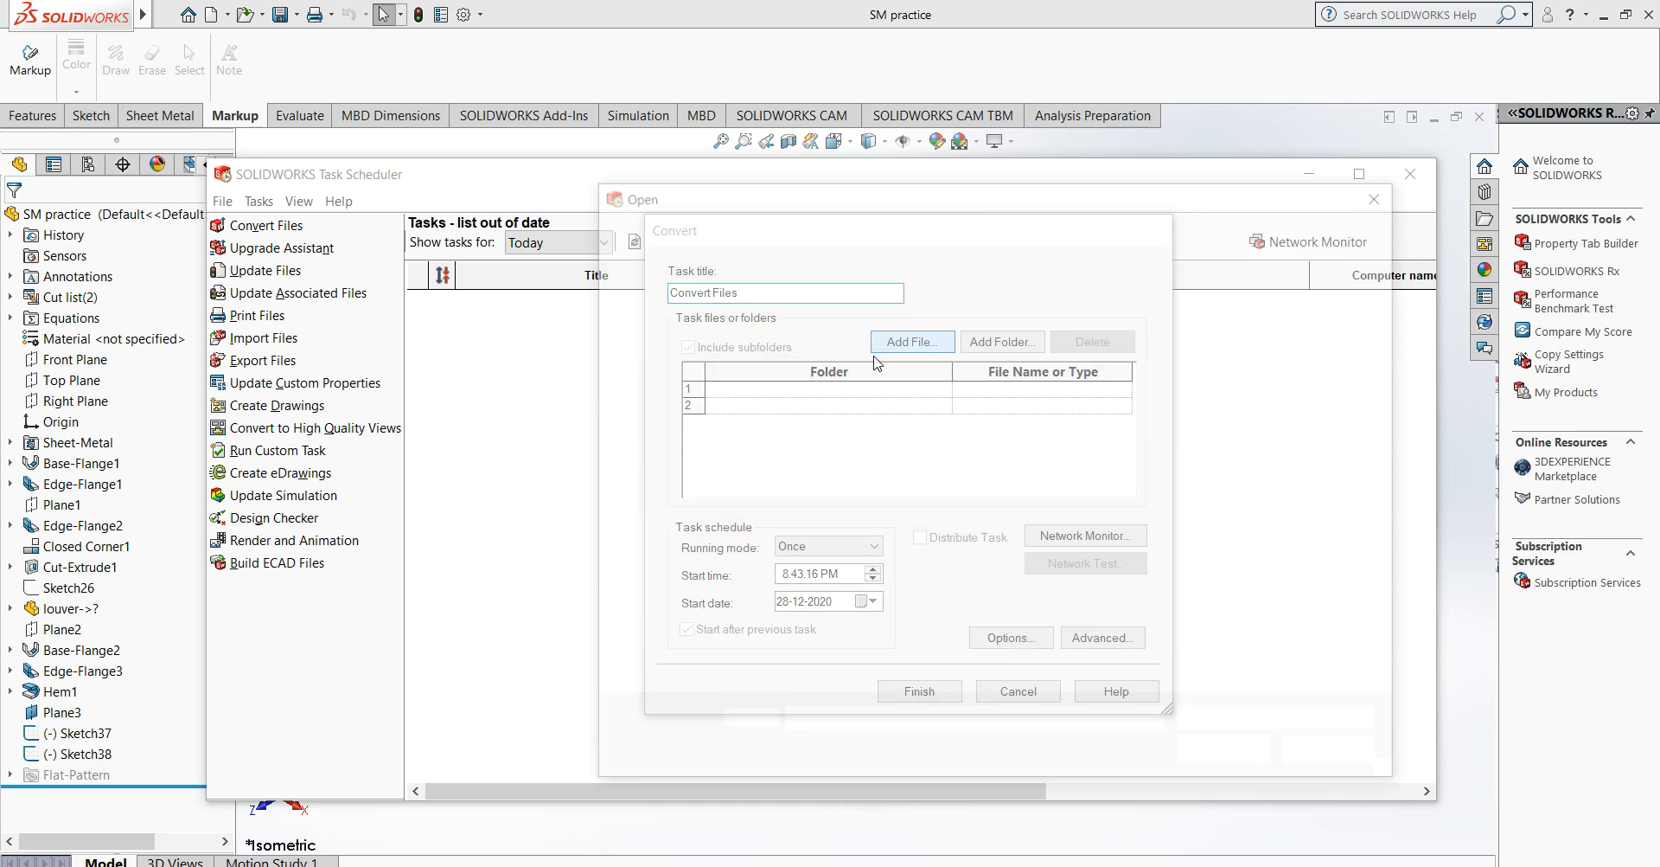
pyautogui.click(954, 368)
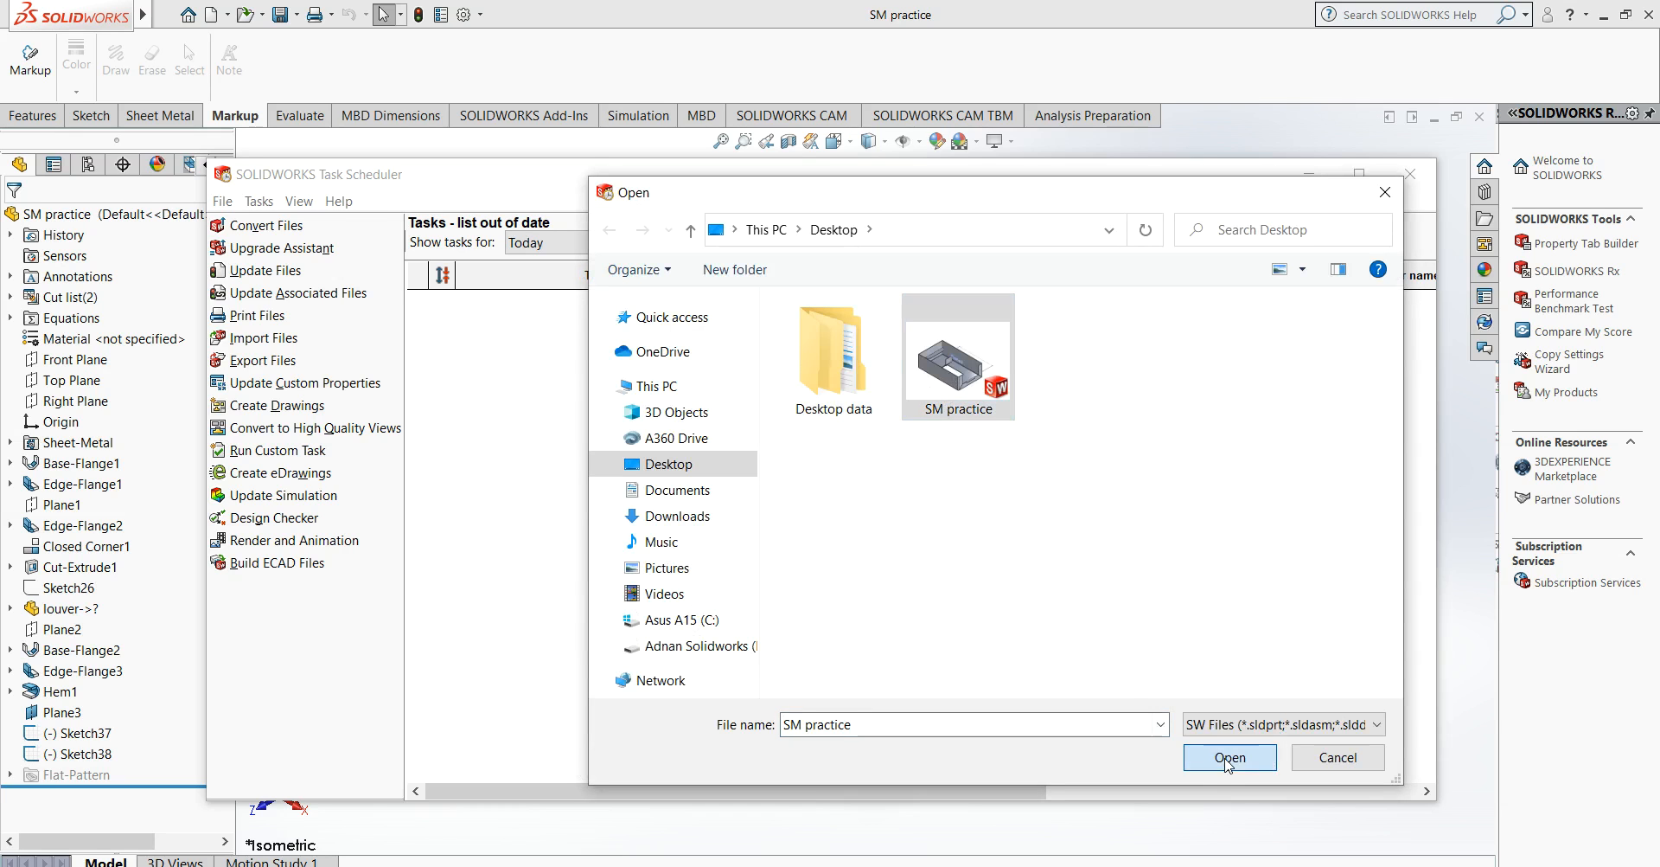
pyautogui.click(1225, 759)
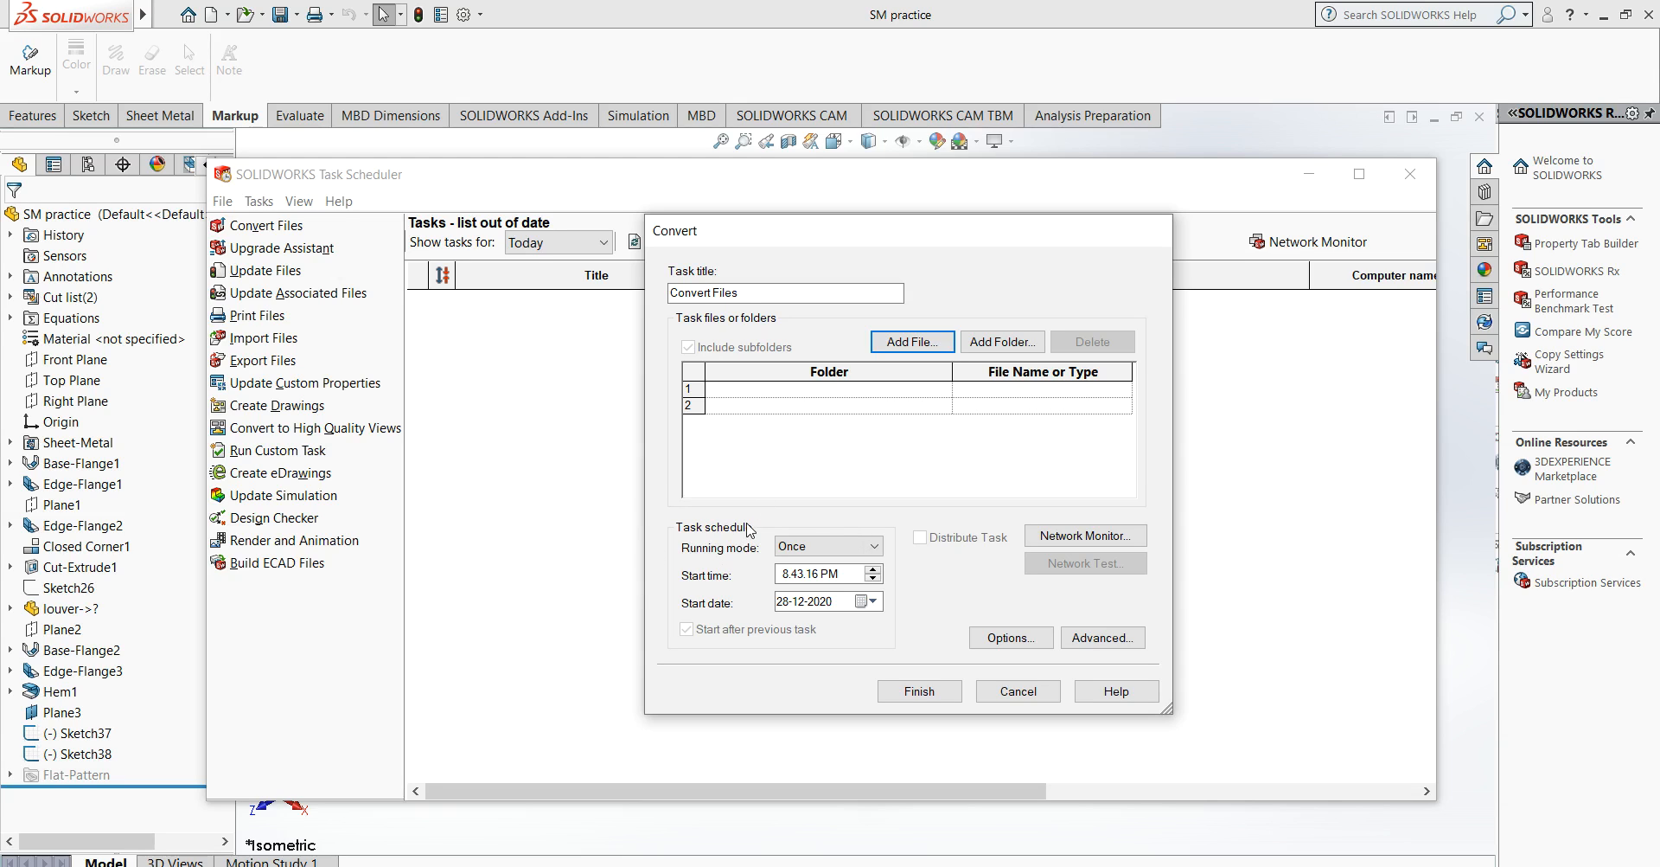
# Set the running mode of the Convert Files task to Daily.
pyautogui.click(829, 546)
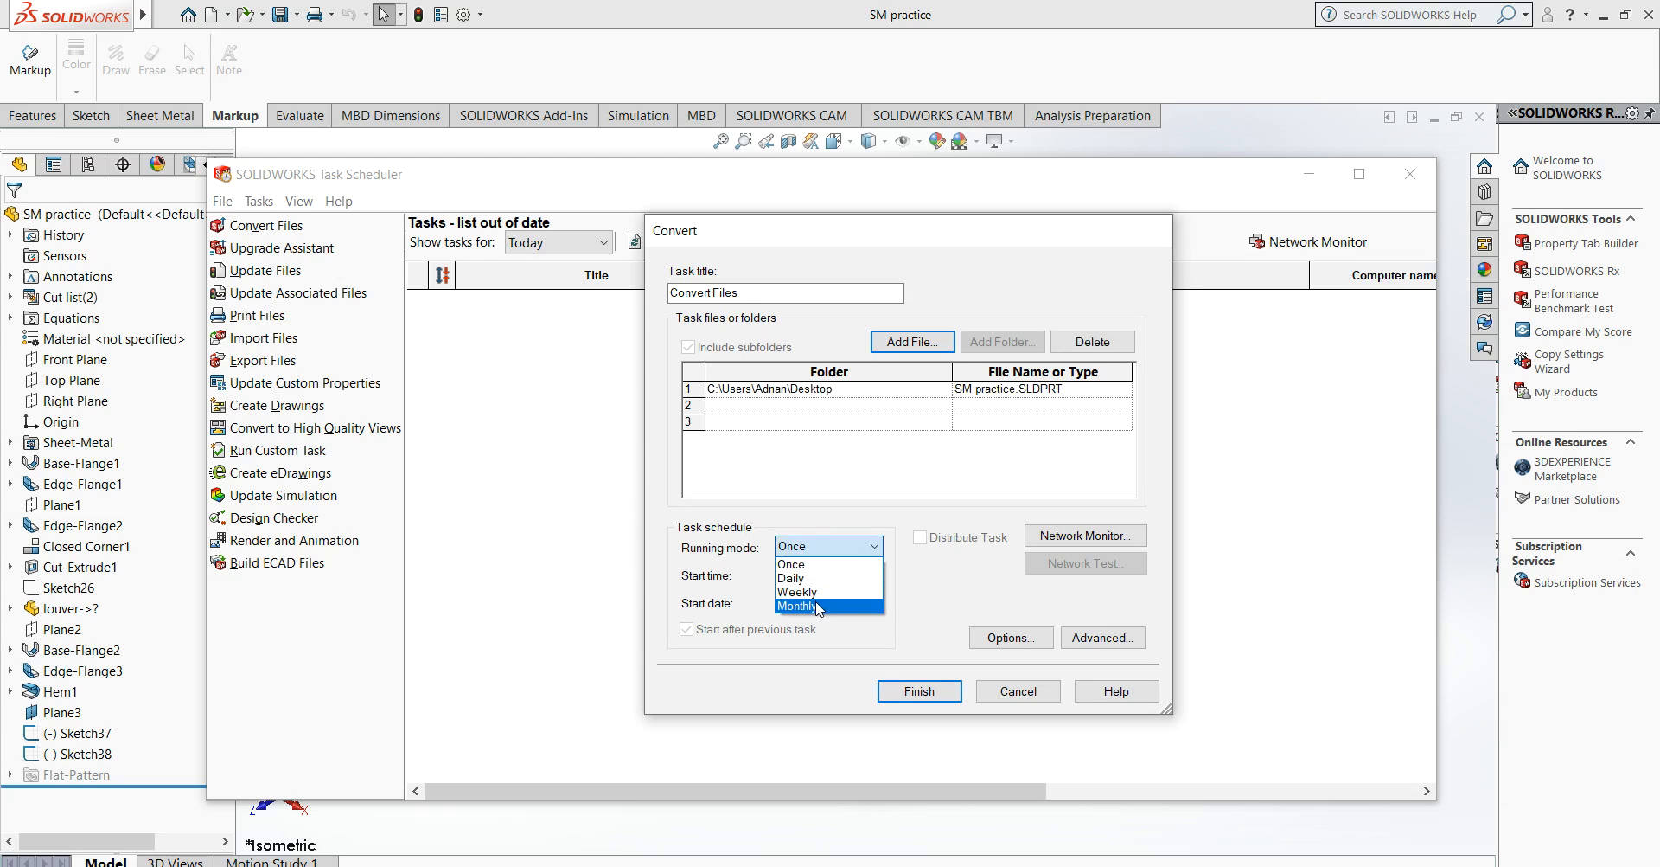
pyautogui.click(803, 578)
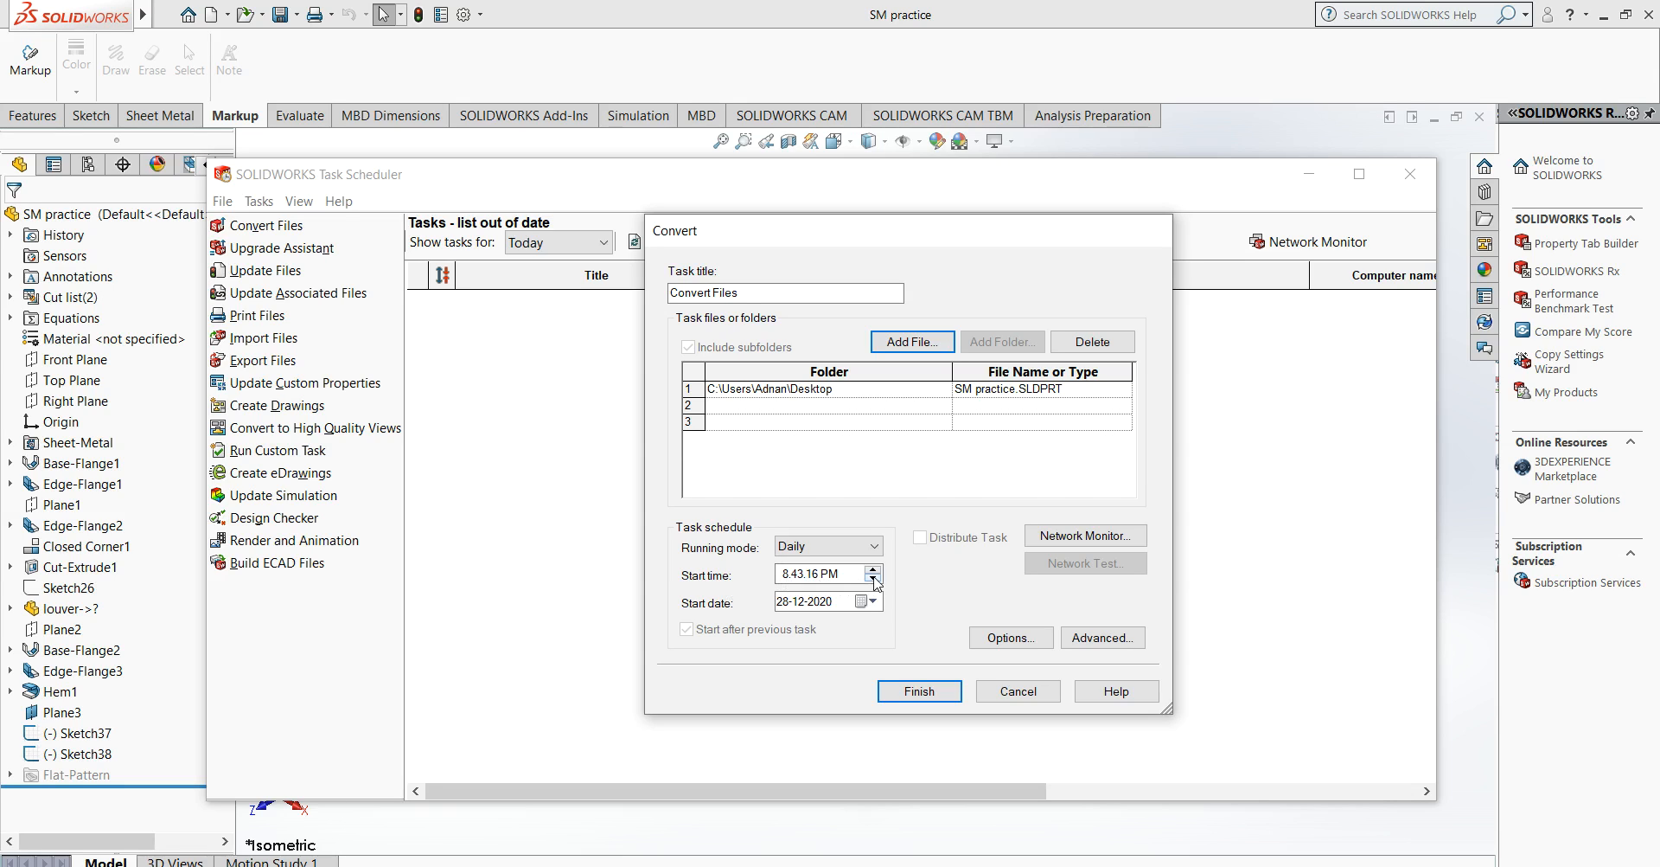
pyautogui.click(808, 575)
pyautogui.click(872, 569)
pyautogui.click(873, 569)
pyautogui.click(864, 576)
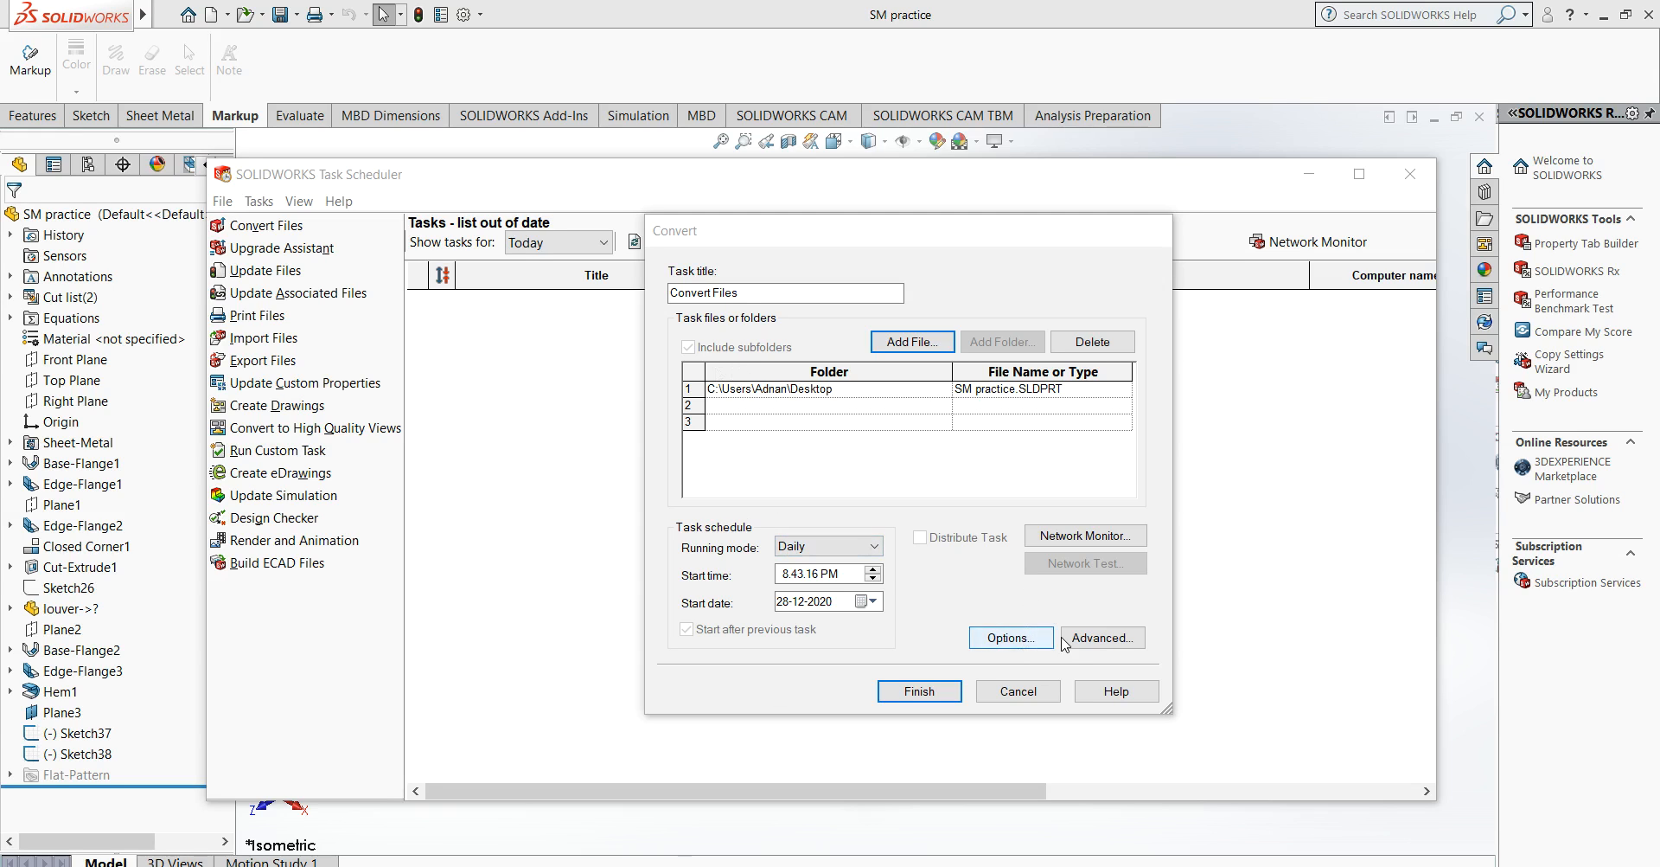
# Select the Desktop as the task working folder in the Convert Files task's advanced options and finish the task.
pyautogui.click(1101, 640)
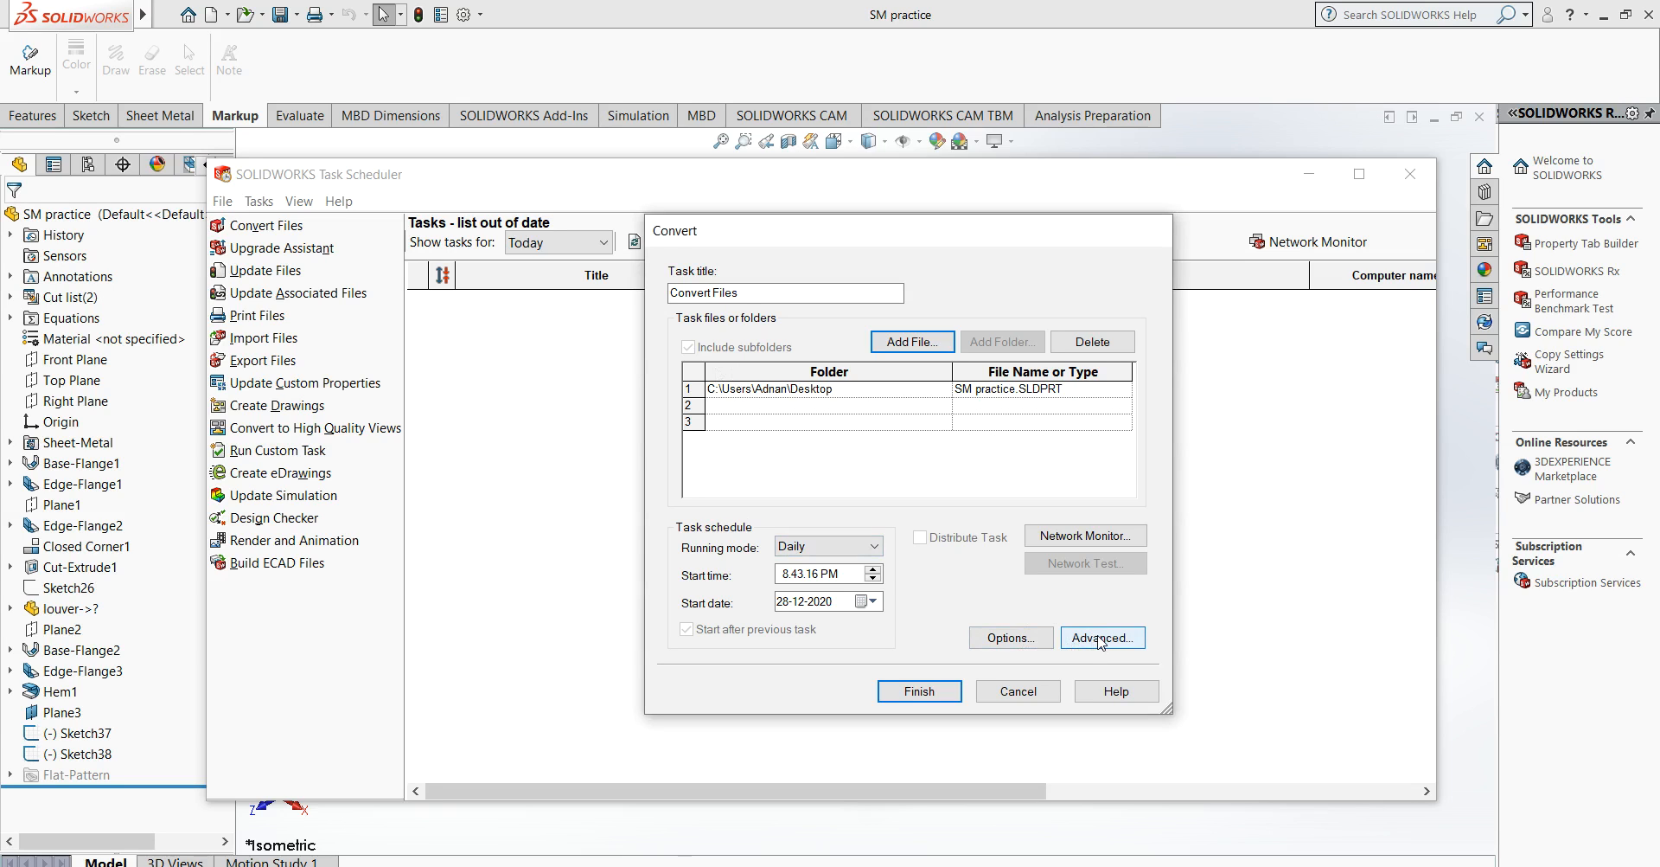
pyautogui.click(910, 340)
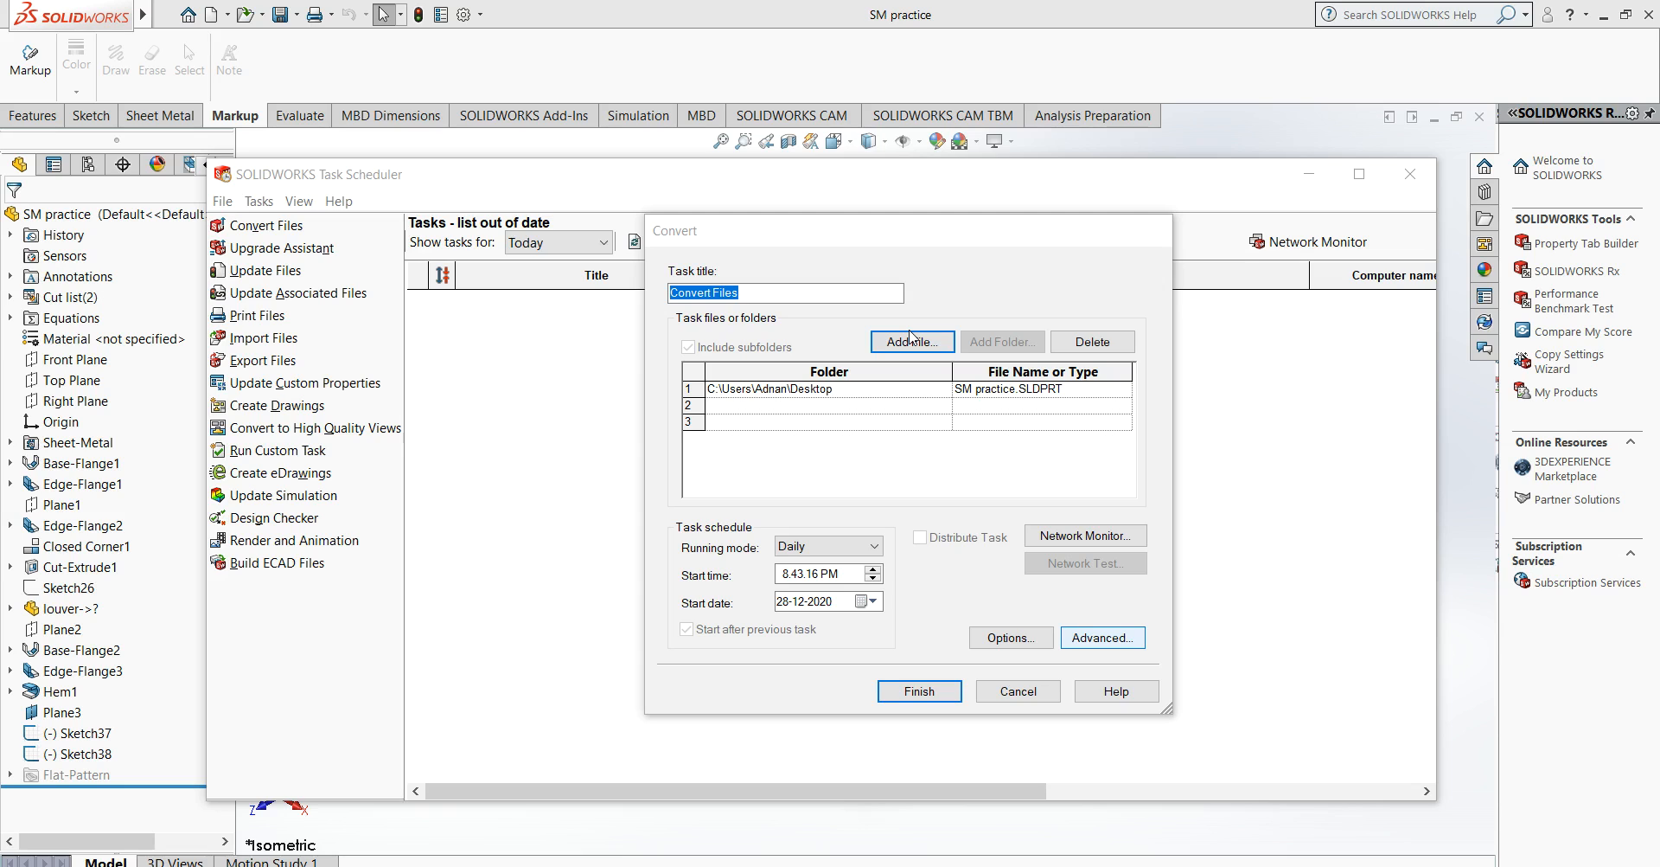
pyautogui.click(1099, 644)
pyautogui.moveTo(1010, 329); pyautogui.dragTo(788, 355)
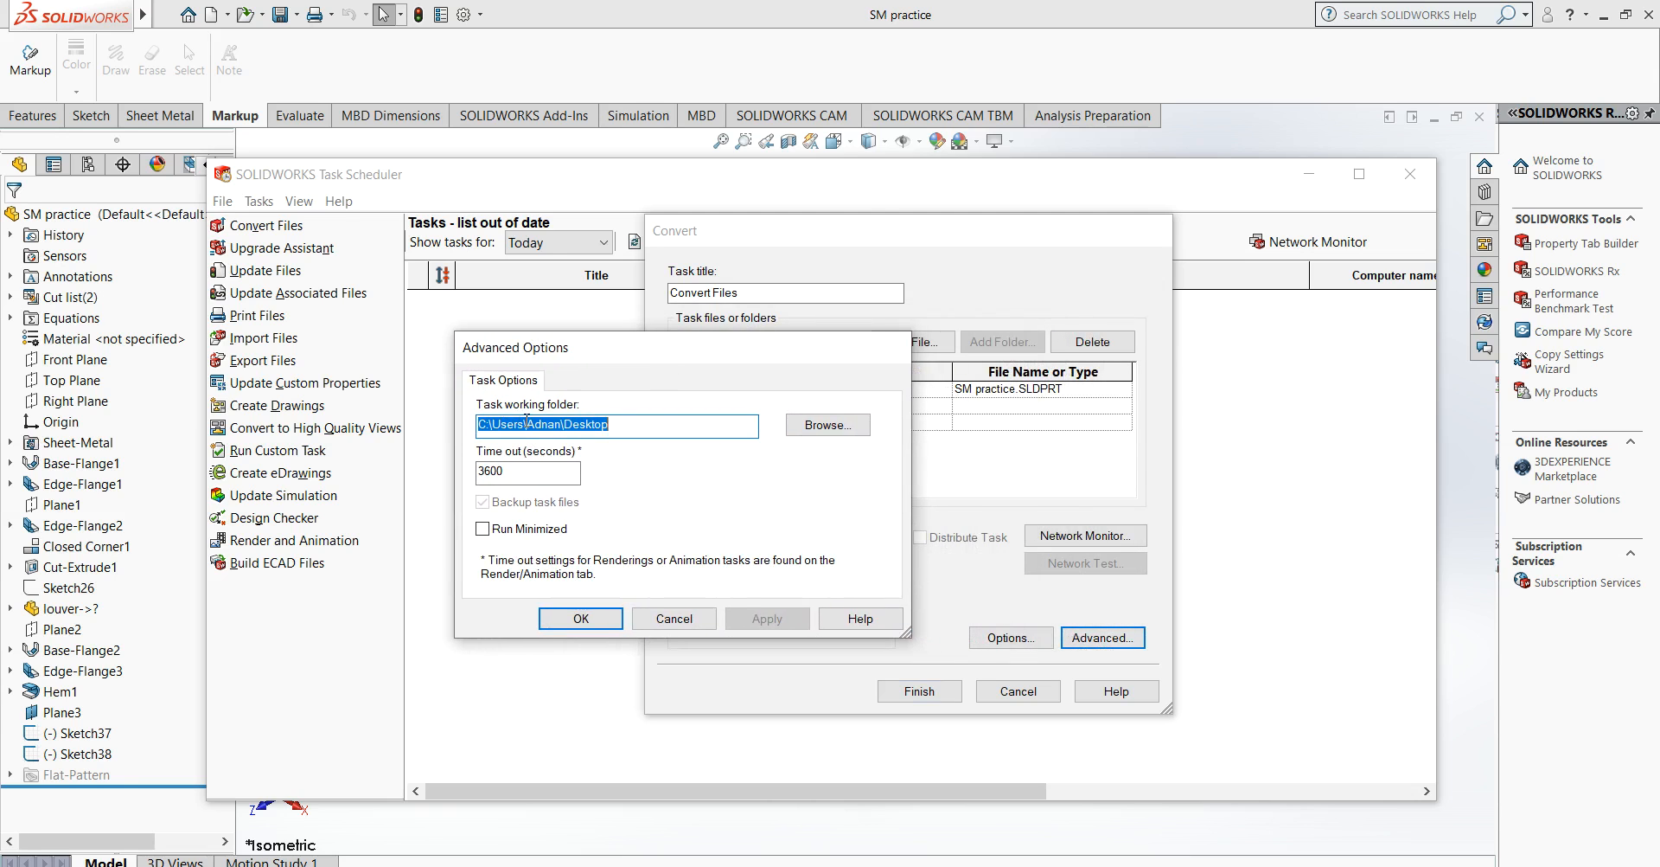
pyautogui.click(827, 425)
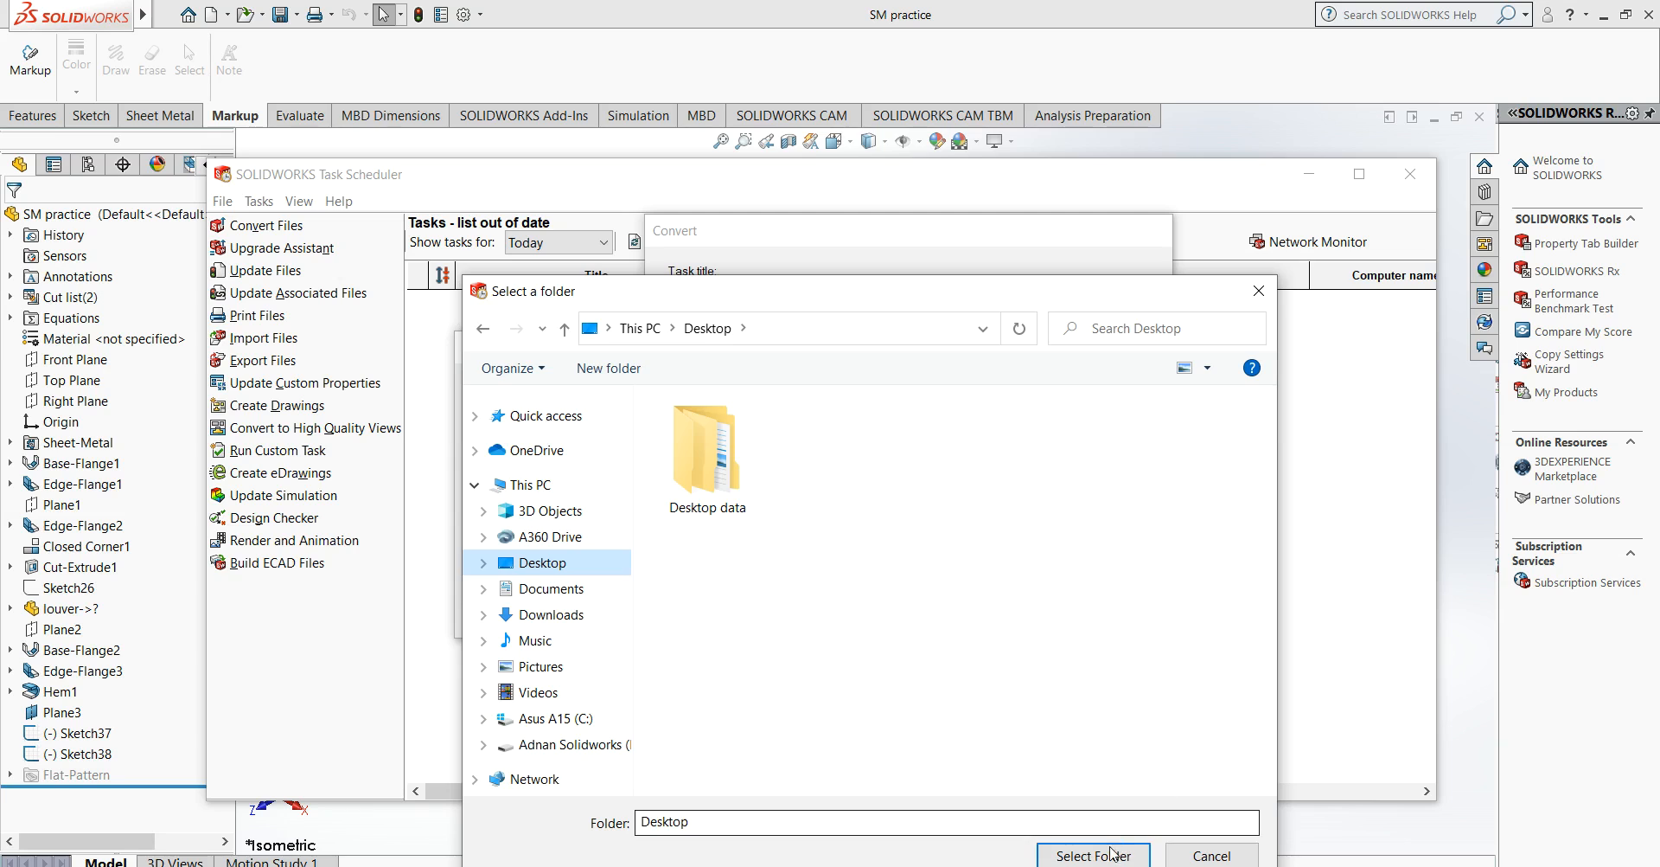
pyautogui.click(1097, 859)
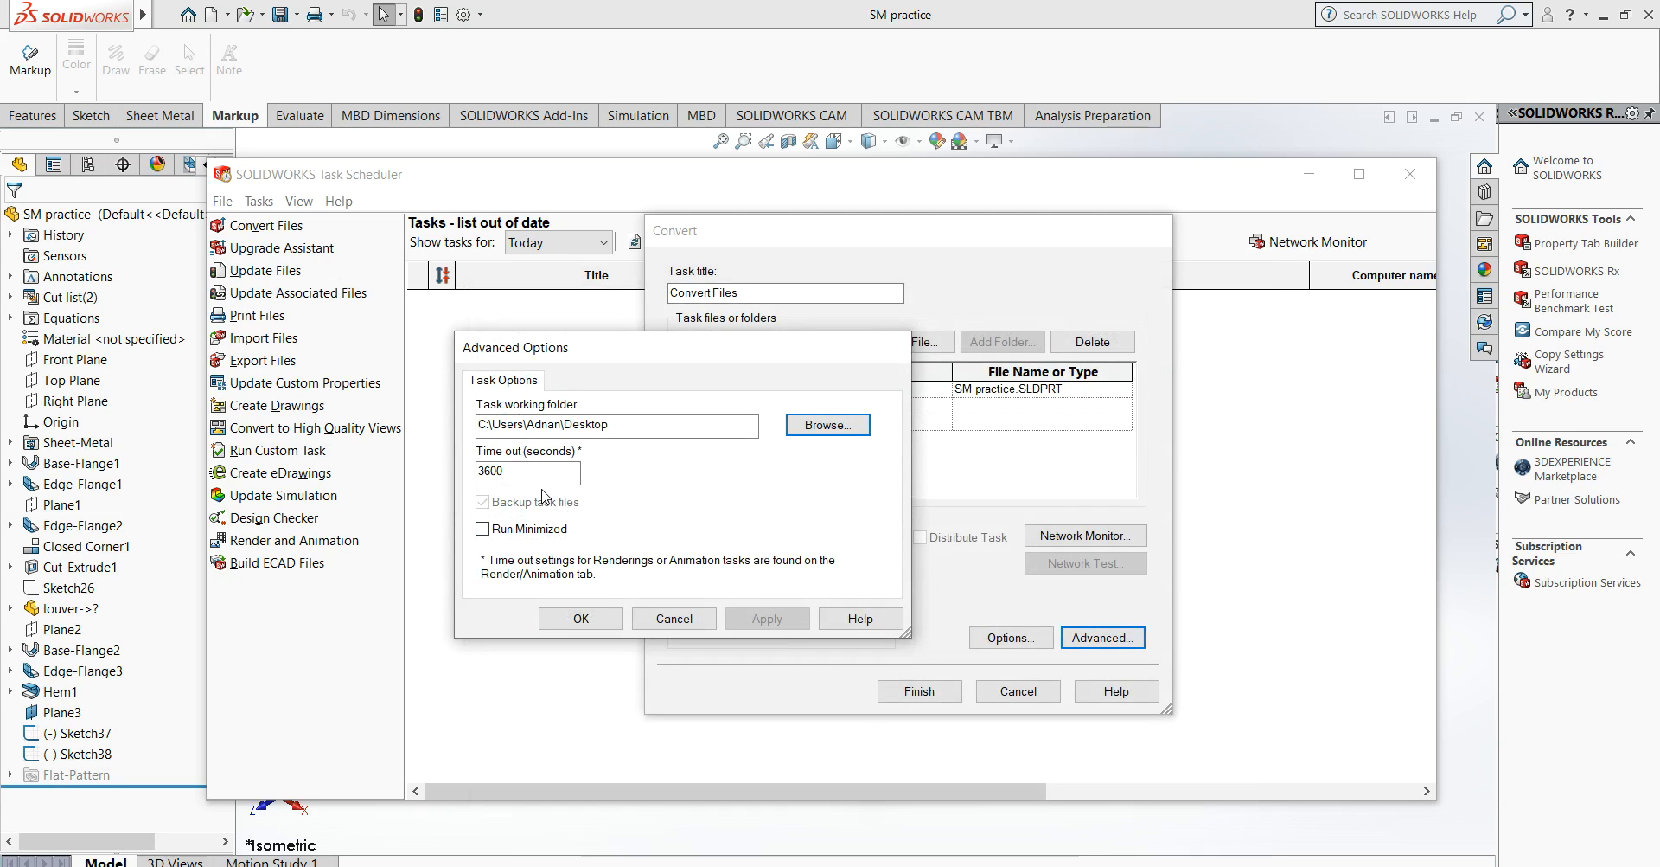
pyautogui.moveTo(519, 472); pyautogui.dragTo(463, 487)
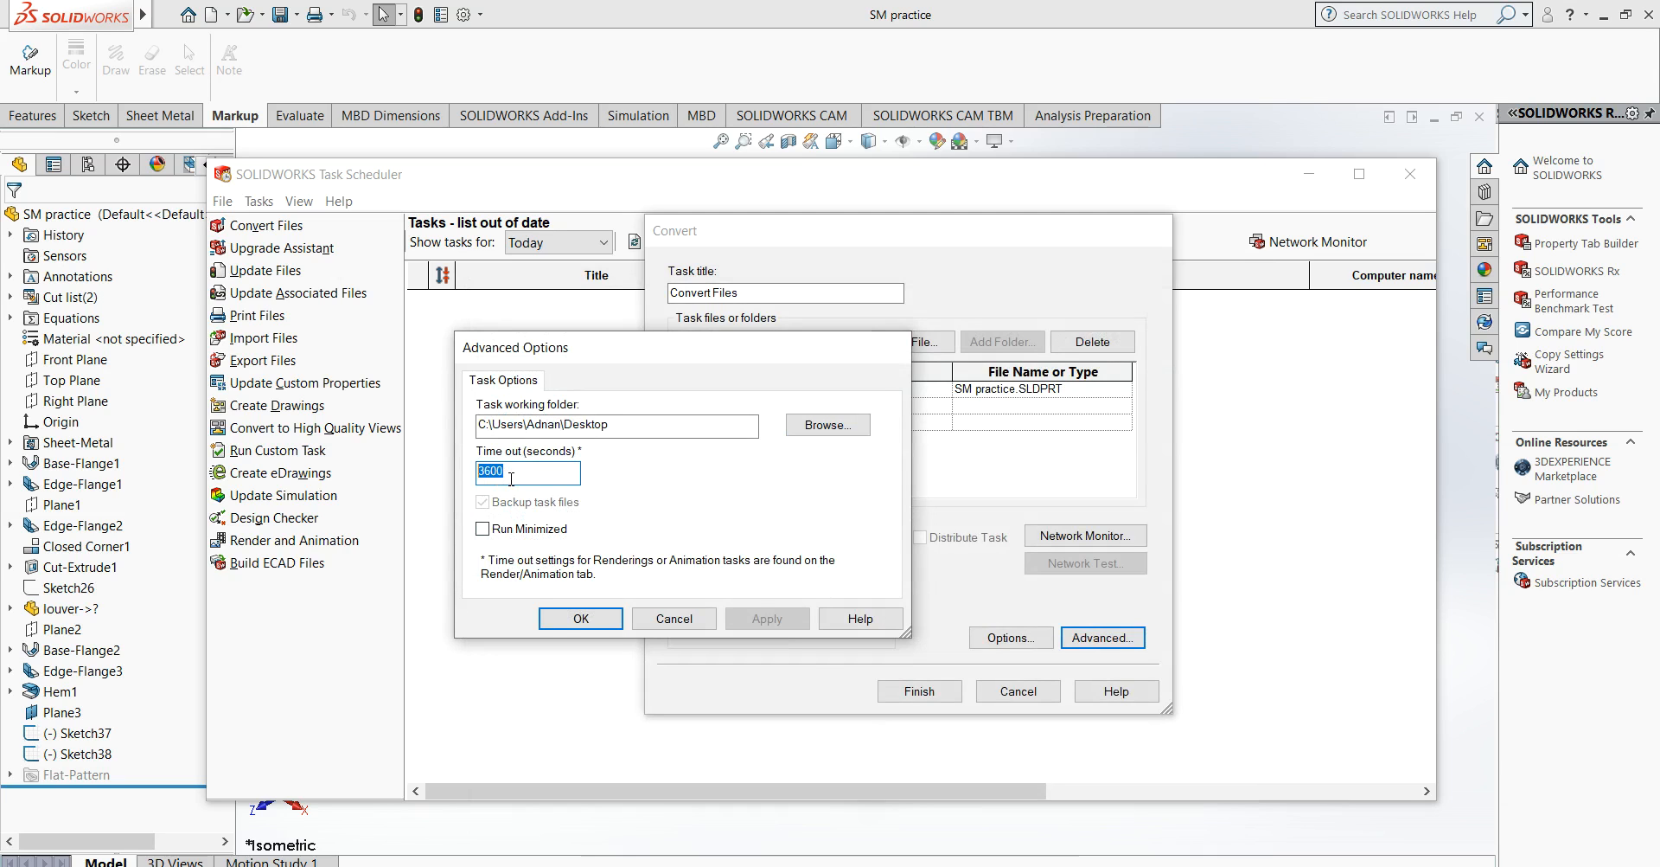
pyautogui.click(589, 622)
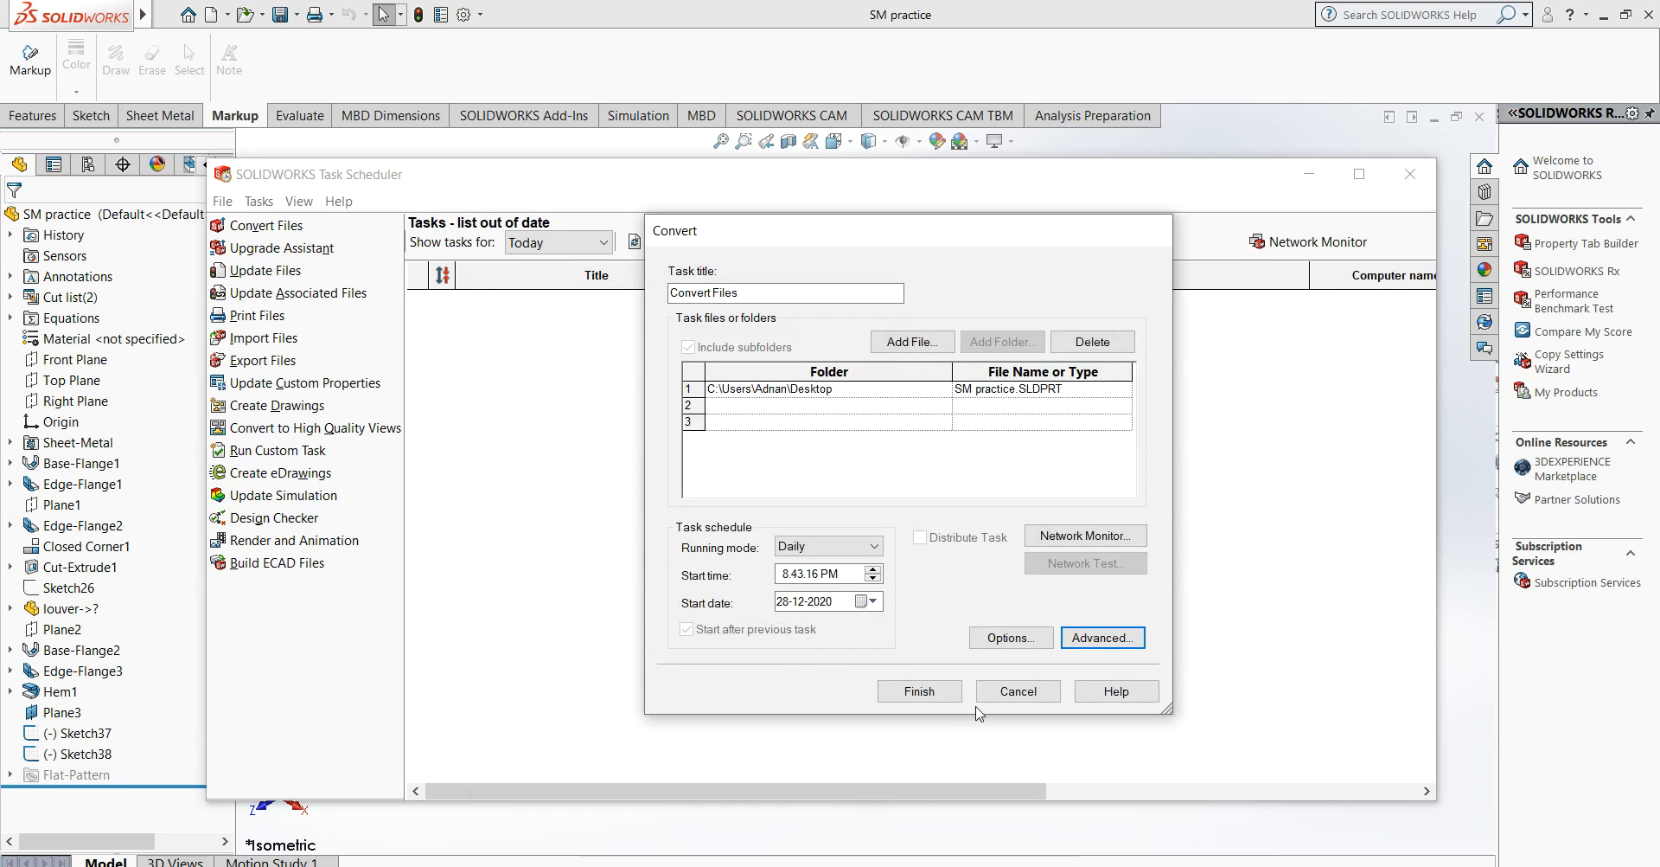
pyautogui.click(919, 691)
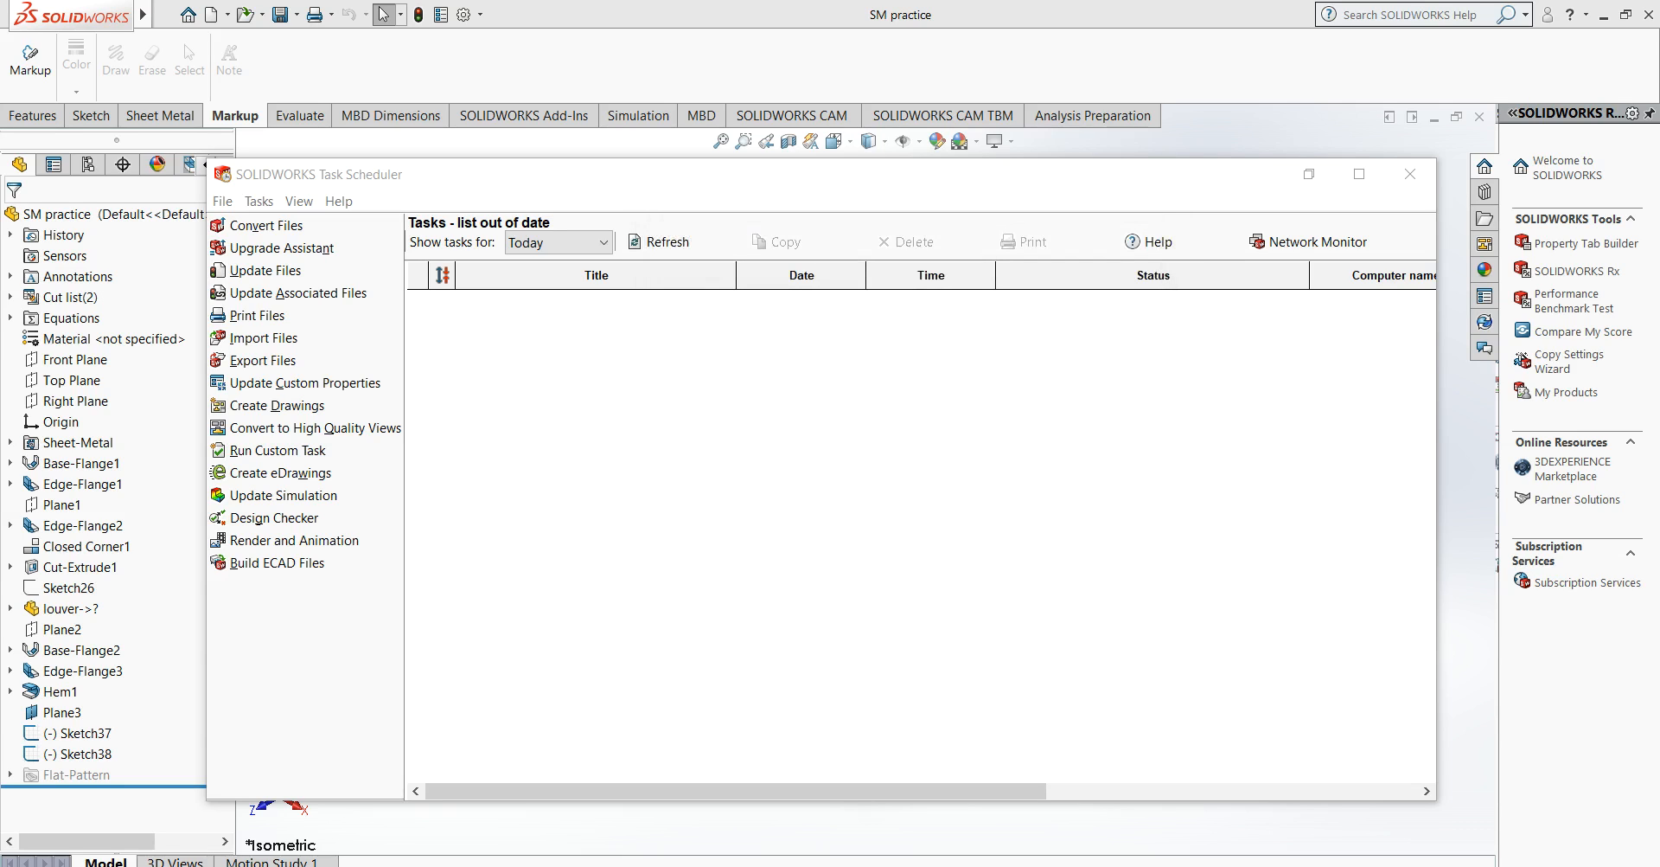
# Show the Windows desktop and refresh it to check for files produced by the conversion task.
pyautogui.press('super+d')
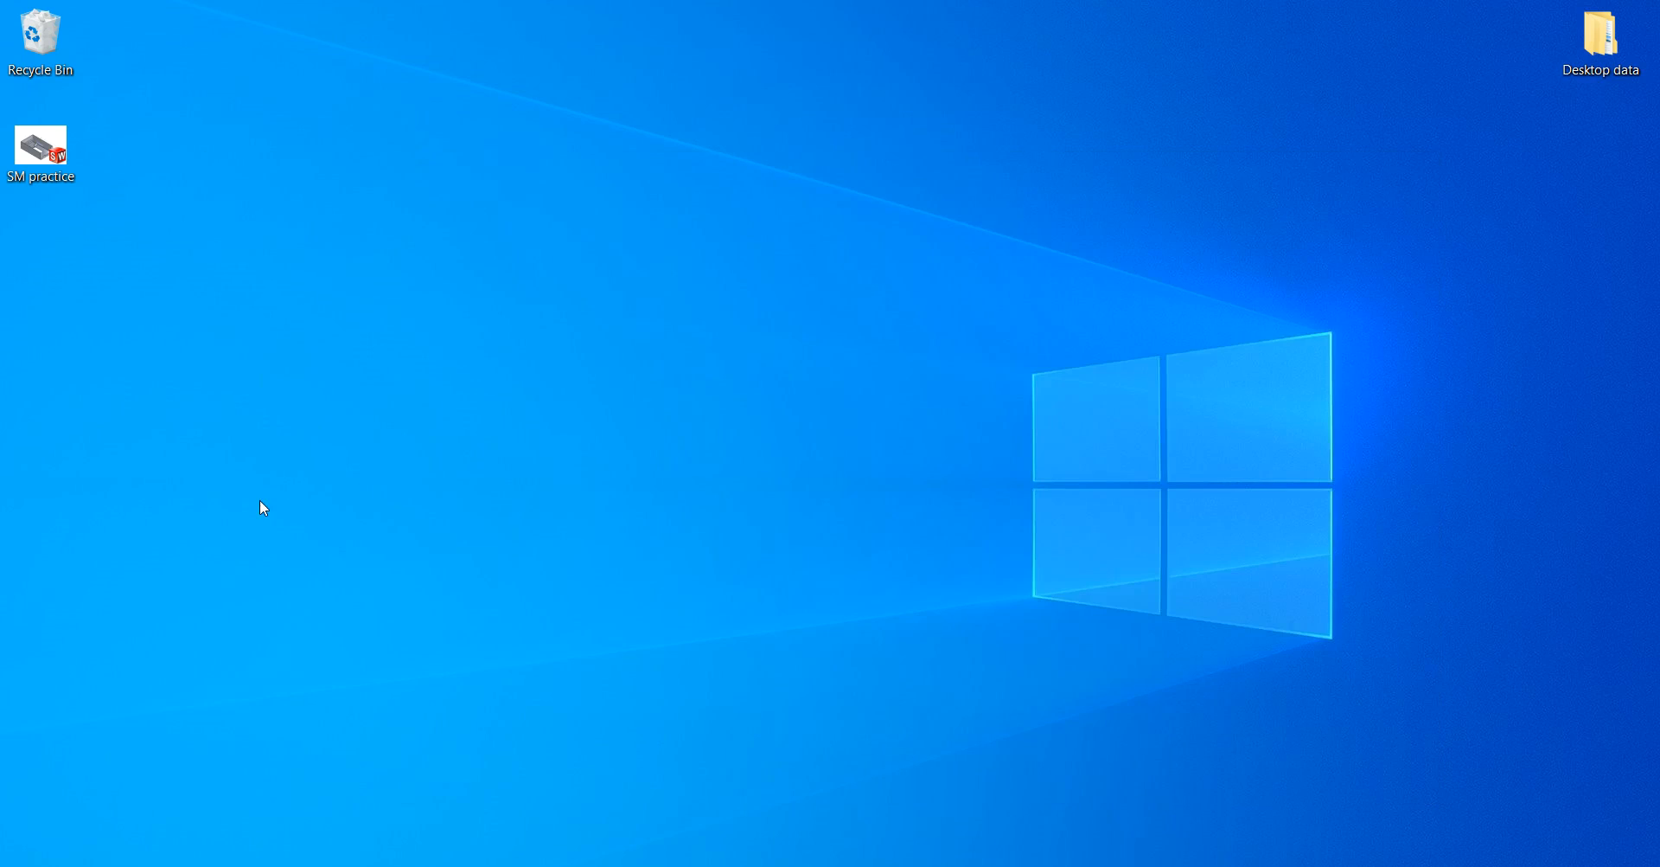
pyautogui.rightClick(231, 312)
pyautogui.click(253, 315)
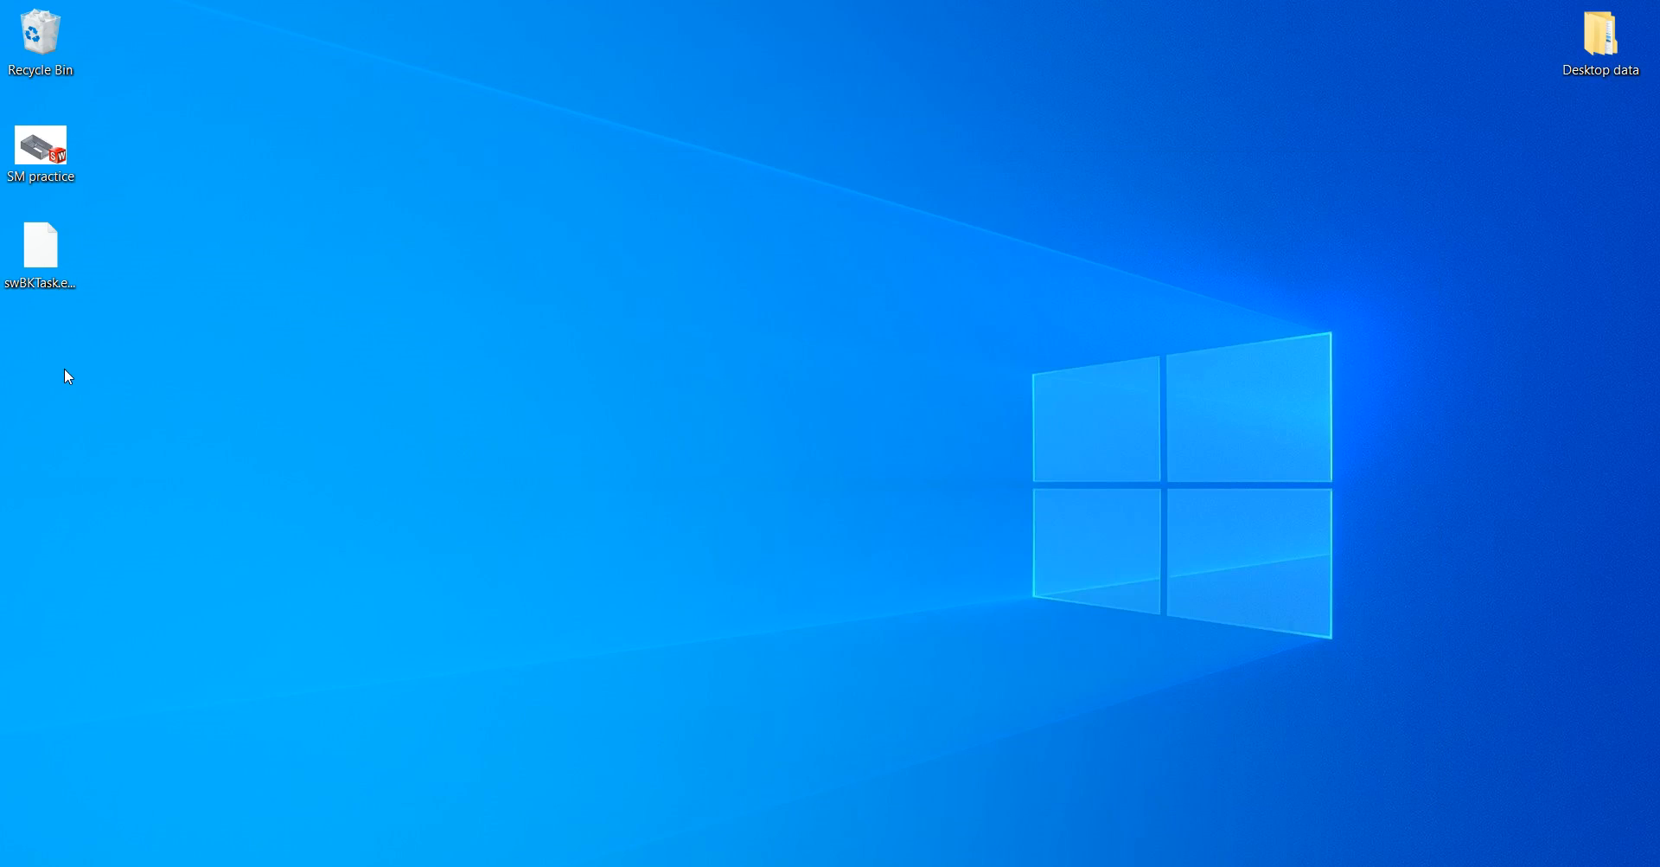
pyautogui.moveTo(23, 296)
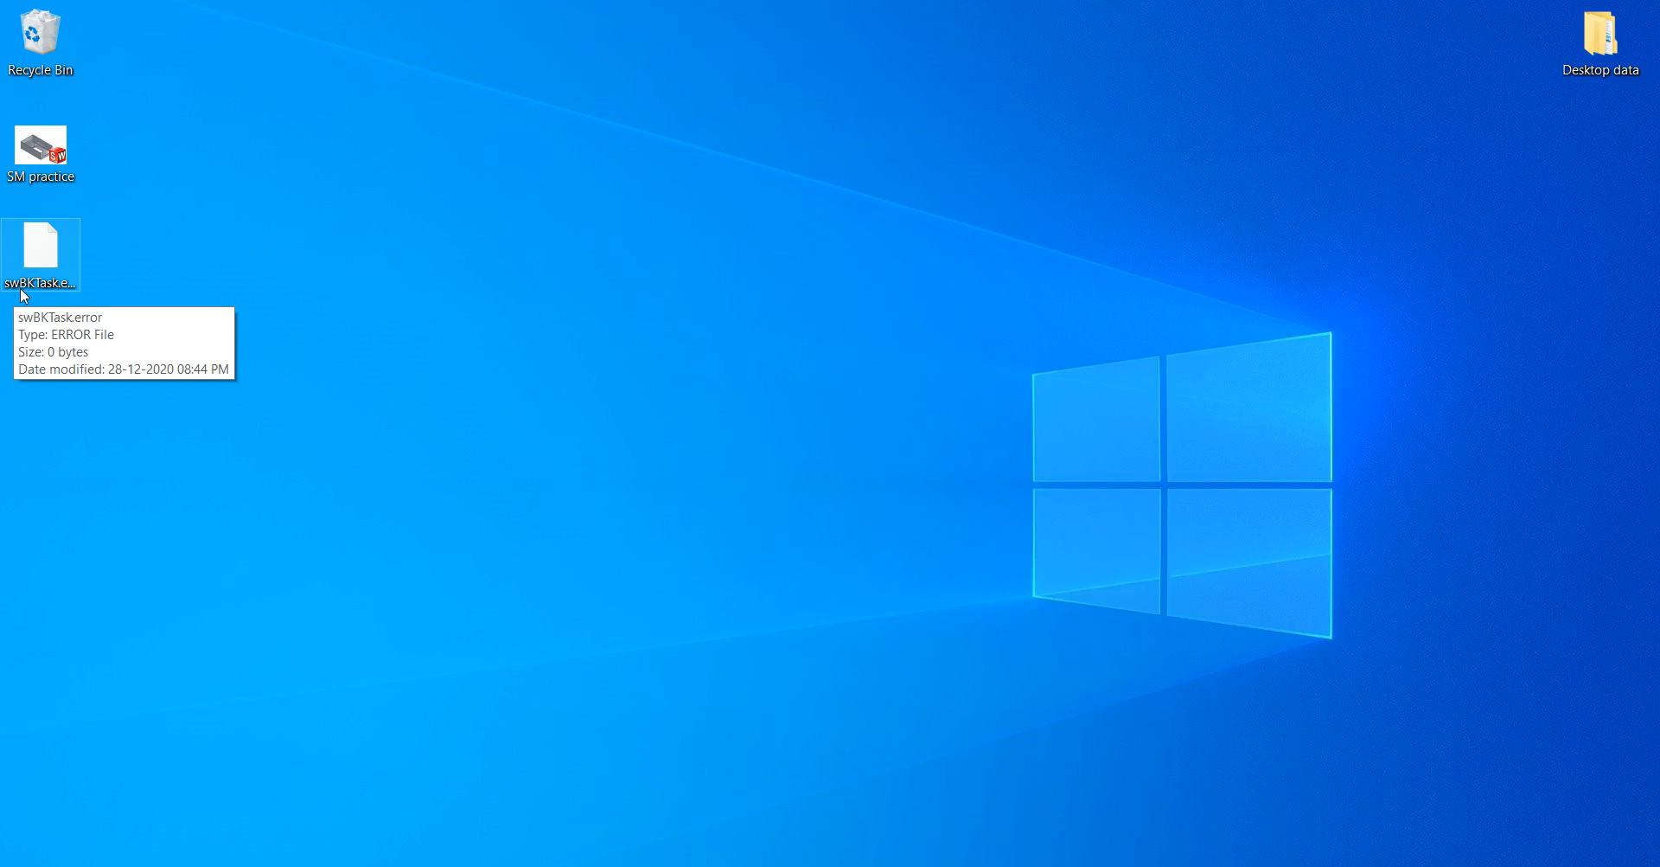
pyautogui.rightClick(235, 218)
pyautogui.click(314, 288)
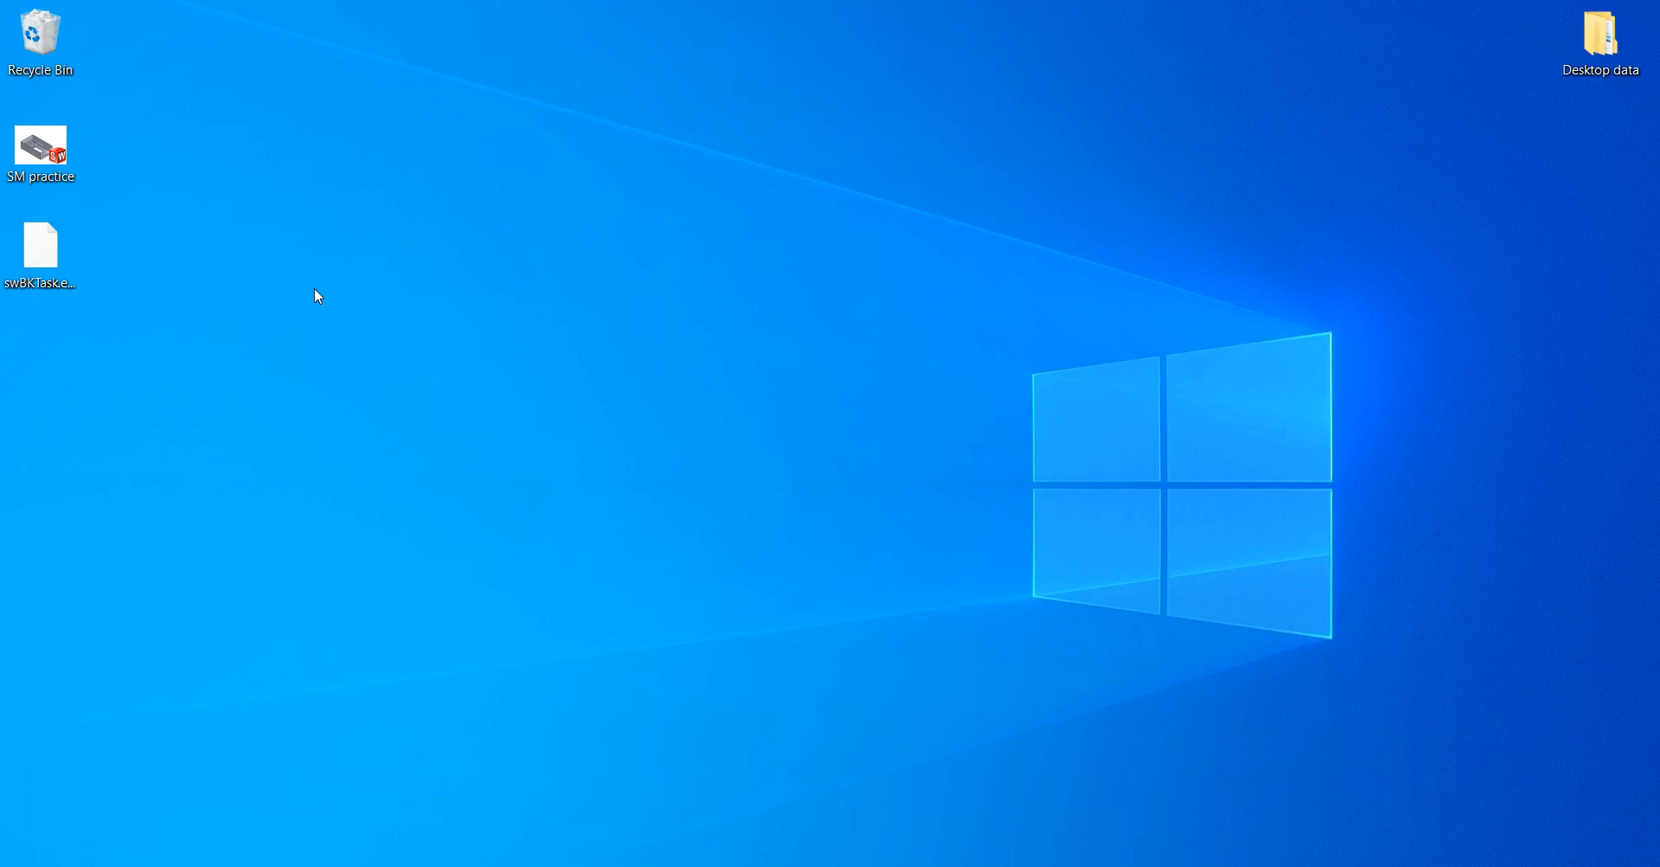
pyautogui.rightClick(314, 288)
pyautogui.click(393, 354)
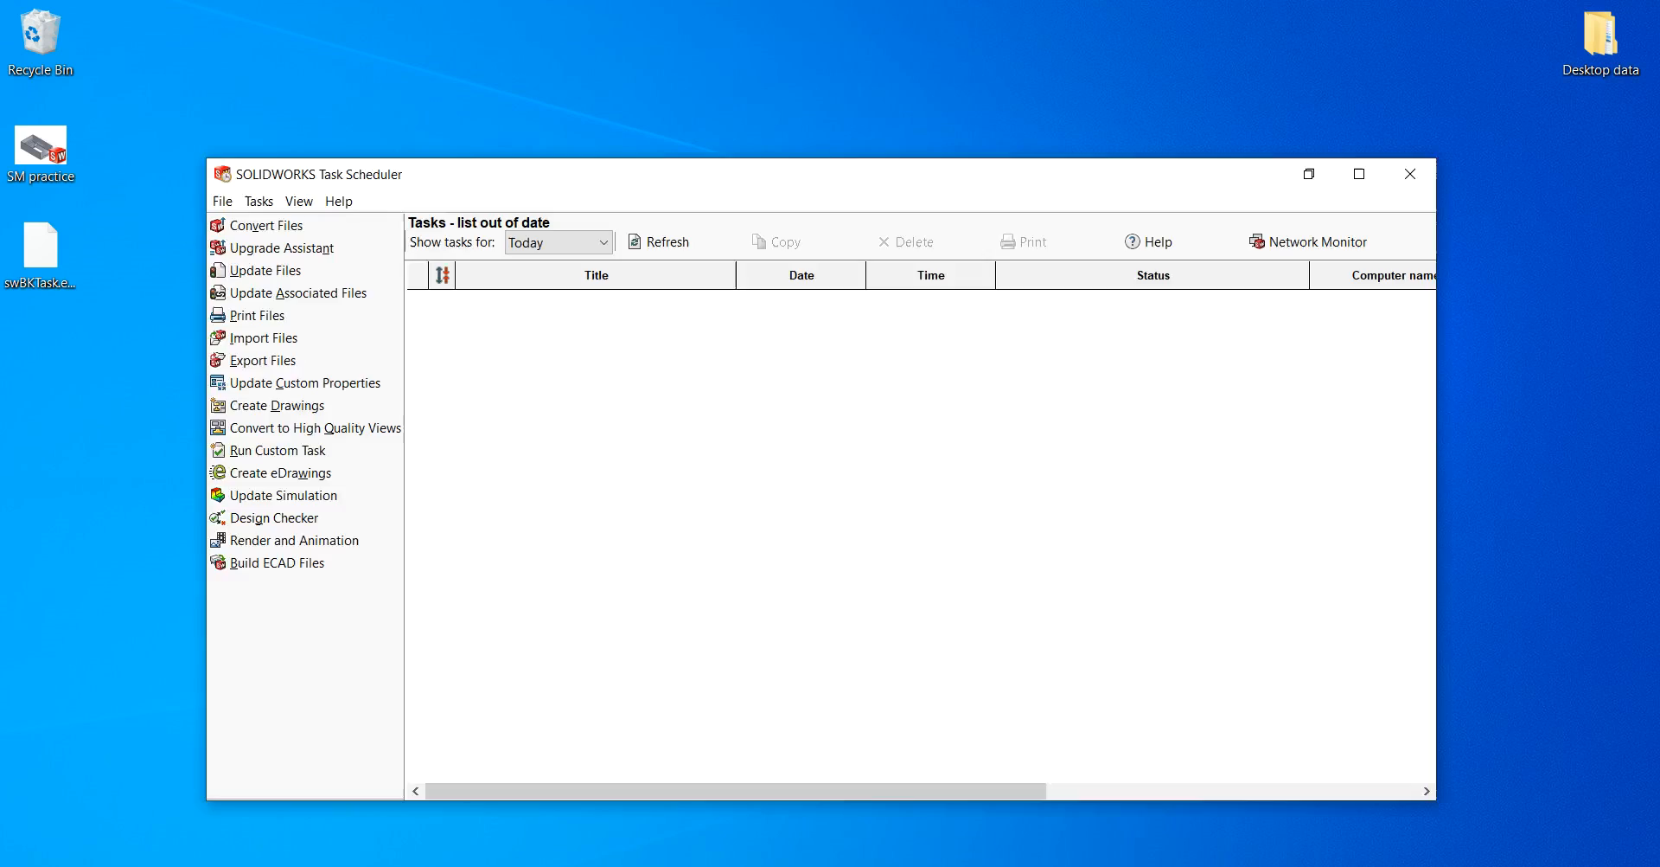
# Refresh the Task Scheduler list, minimize its window and refresh the desktop.
pyautogui.click(658, 246)
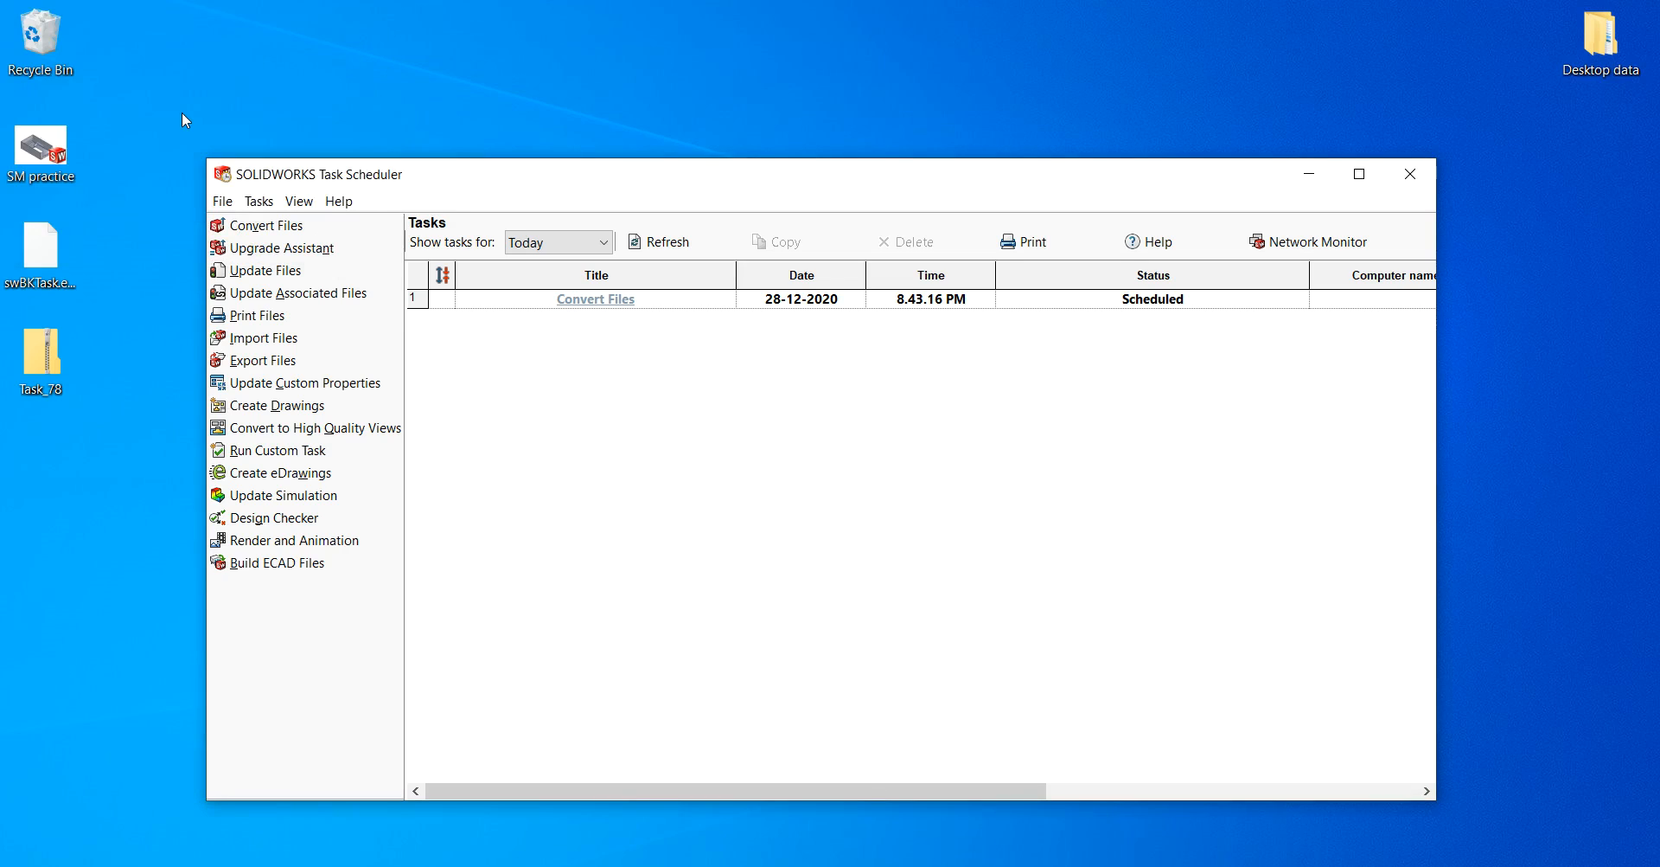
pyautogui.click(1310, 174)
pyautogui.rightClick(842, 175)
pyautogui.click(703, 238)
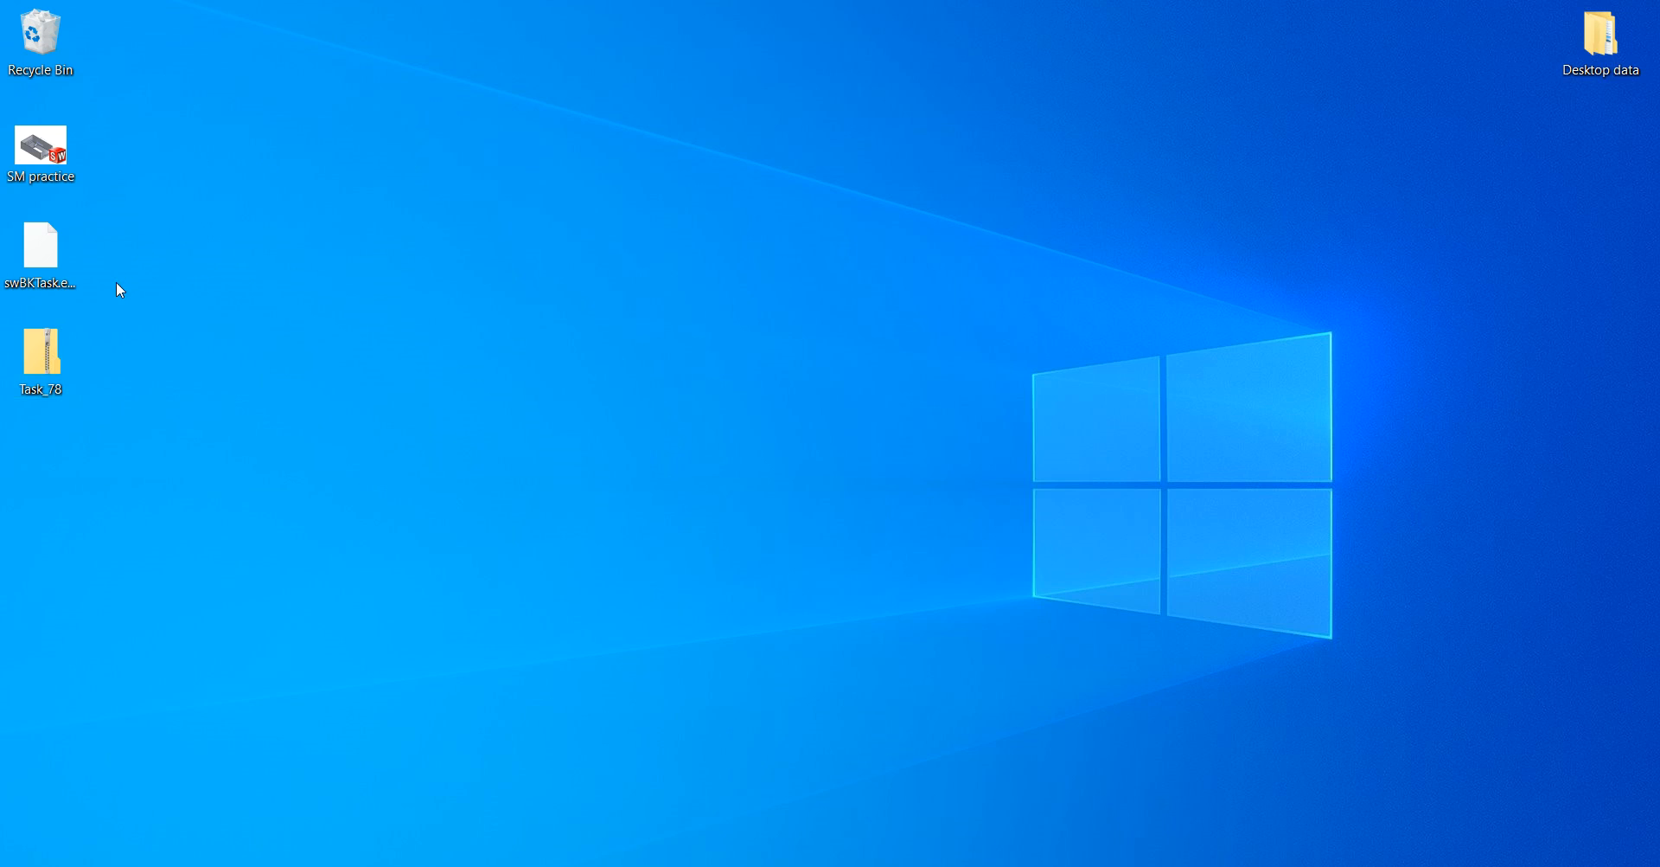
# Open the Task_78 archive on the desktop, browse to the SM practice part inside it and close the archive.
pyautogui.doubleClick(41, 353)
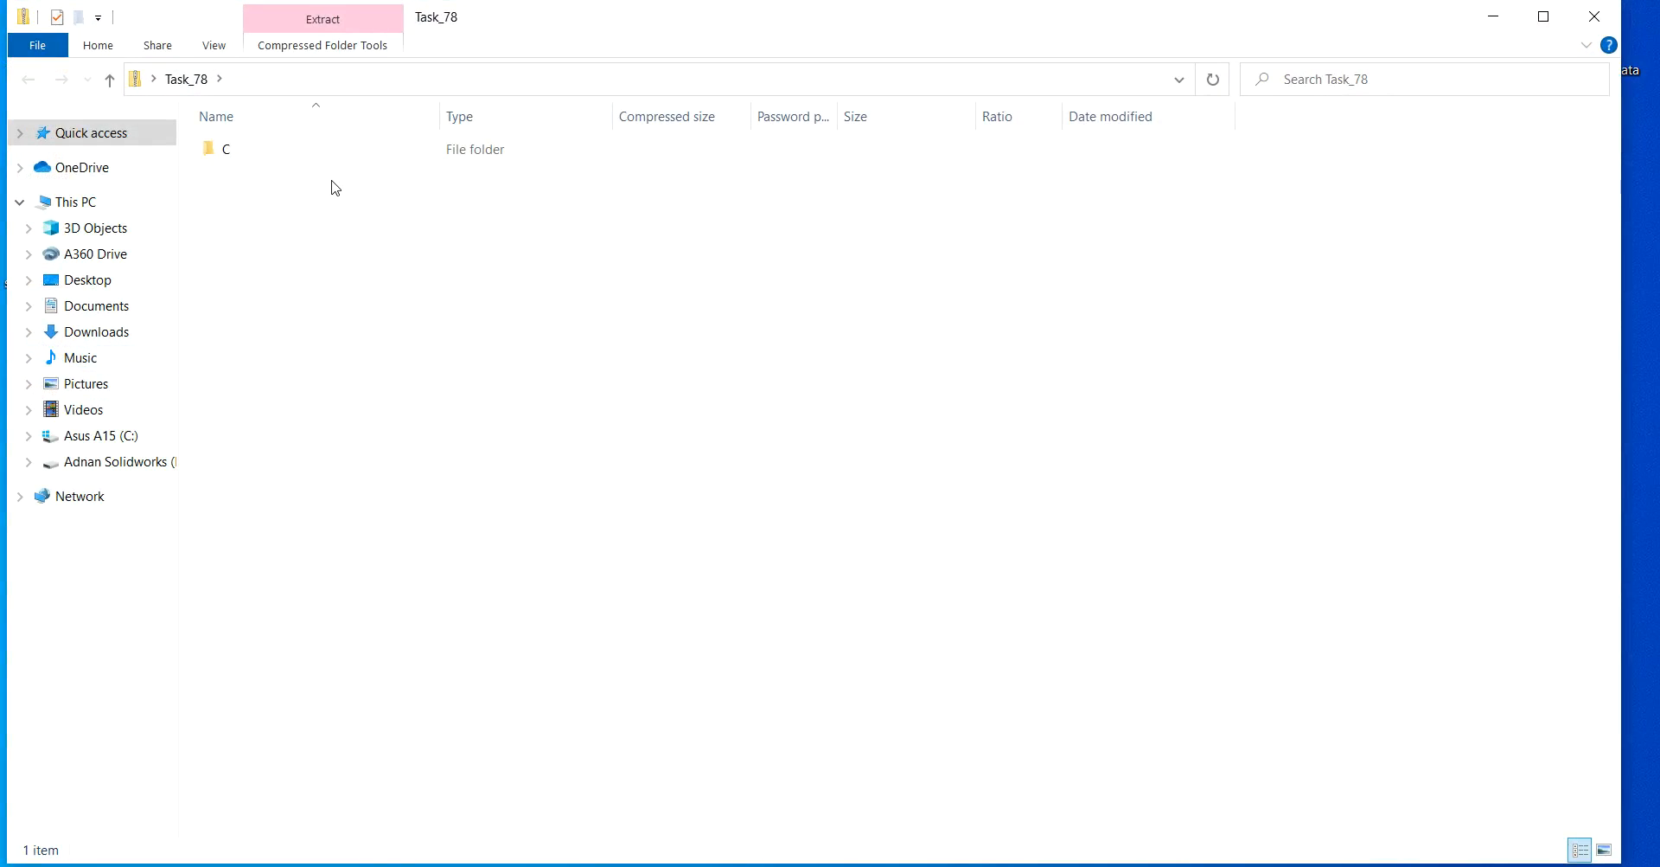
pyautogui.doubleClick(255, 159)
pyautogui.doubleClick(259, 156)
pyautogui.doubleClick(259, 151)
pyautogui.doubleClick(263, 150)
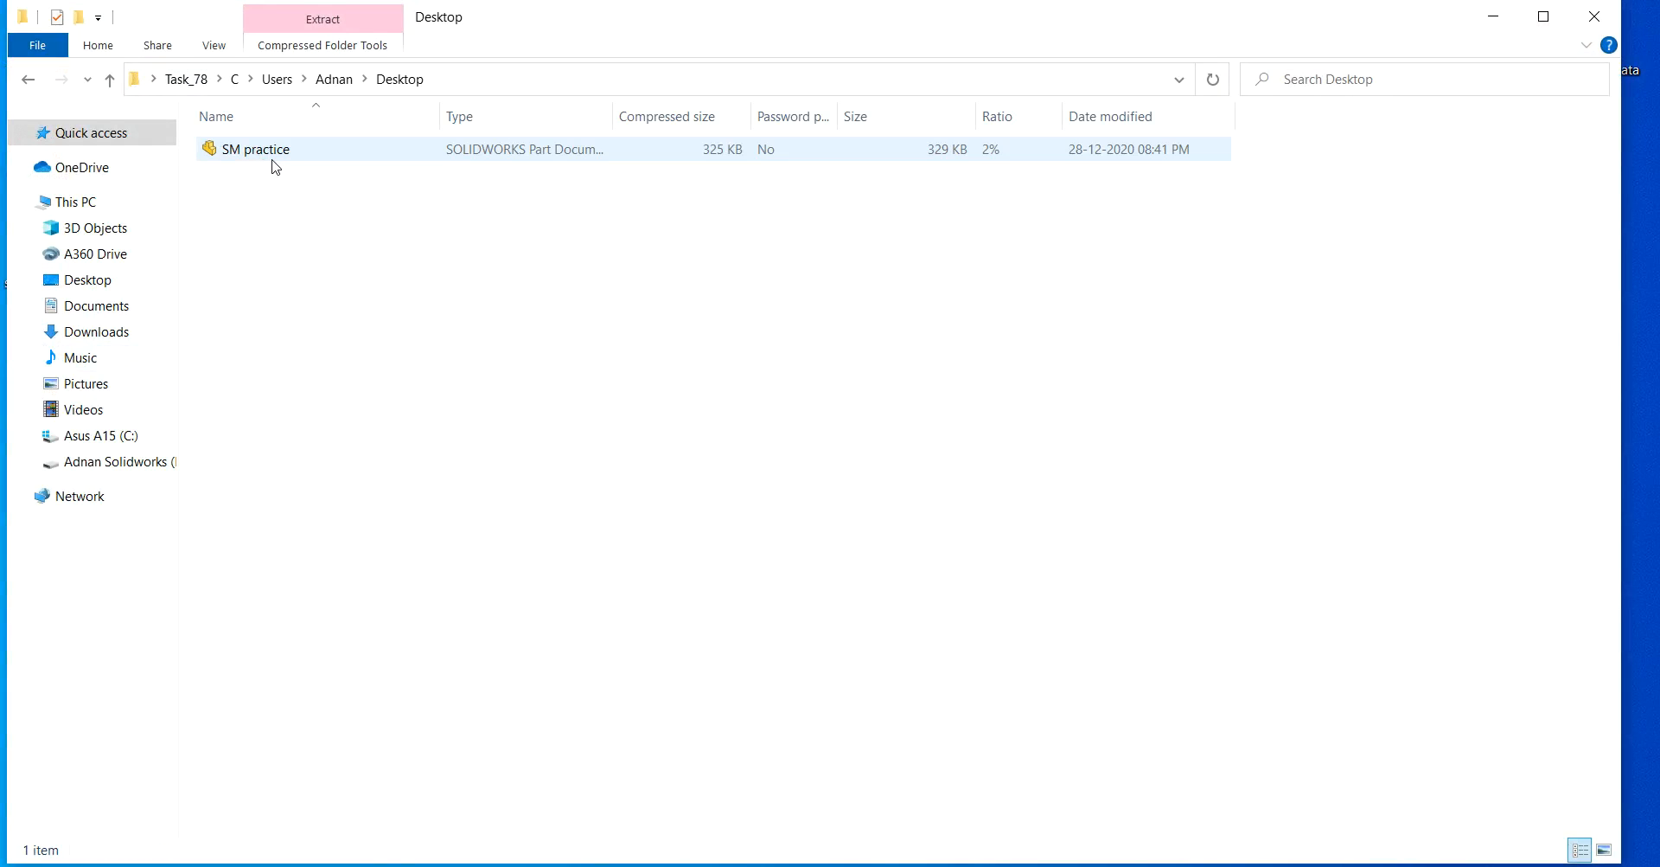
pyautogui.click(281, 155)
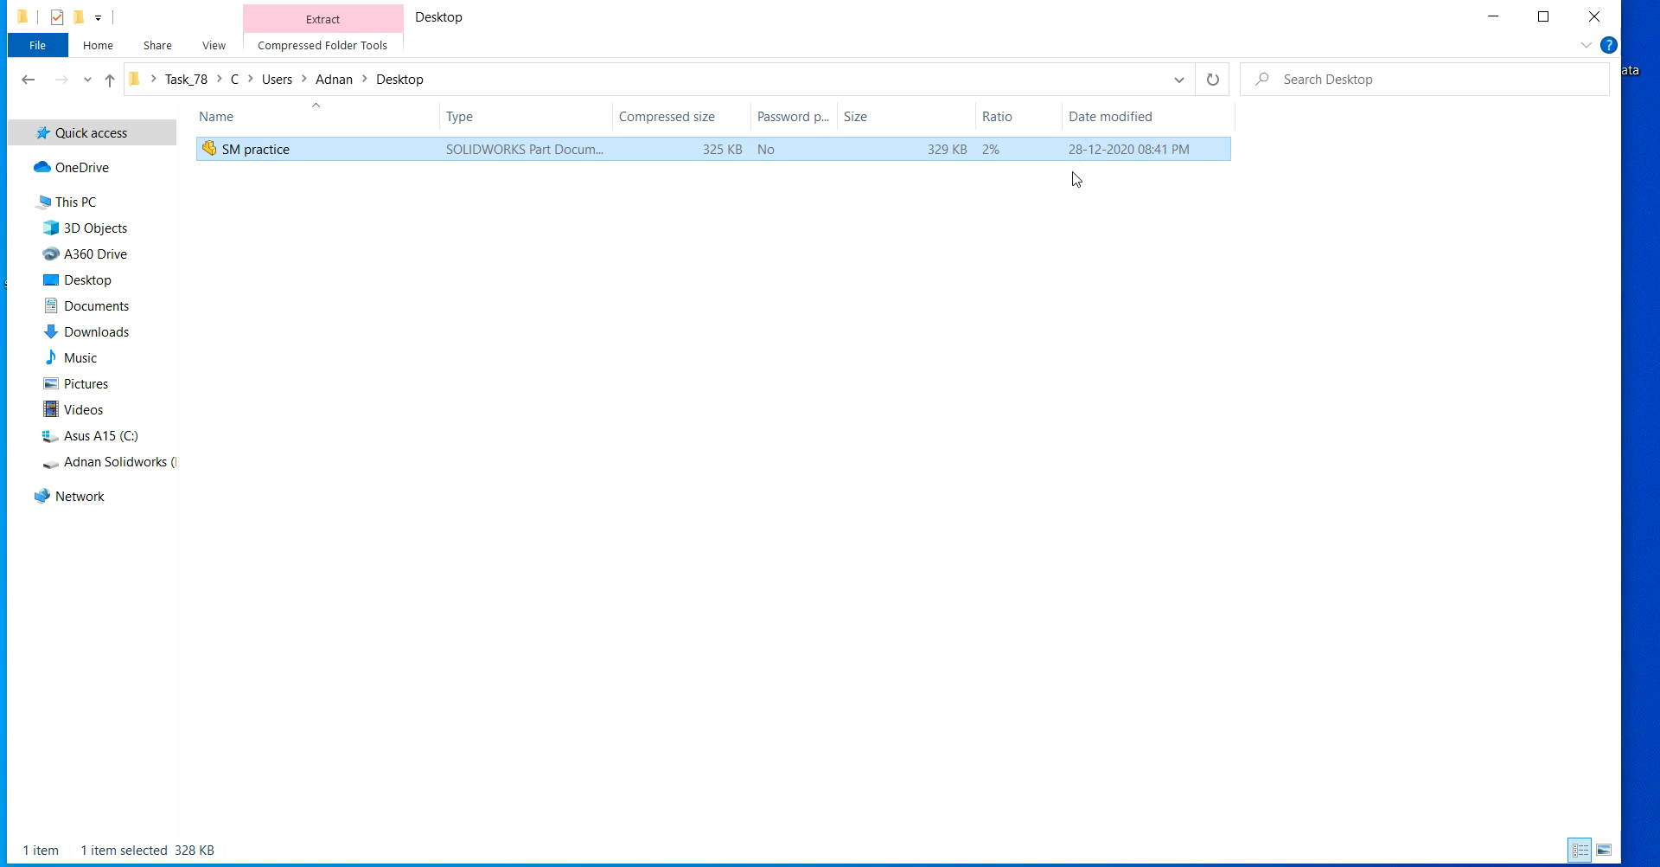
pyautogui.click(1593, 16)
pyautogui.rightClick(128, 204)
pyautogui.click(209, 275)
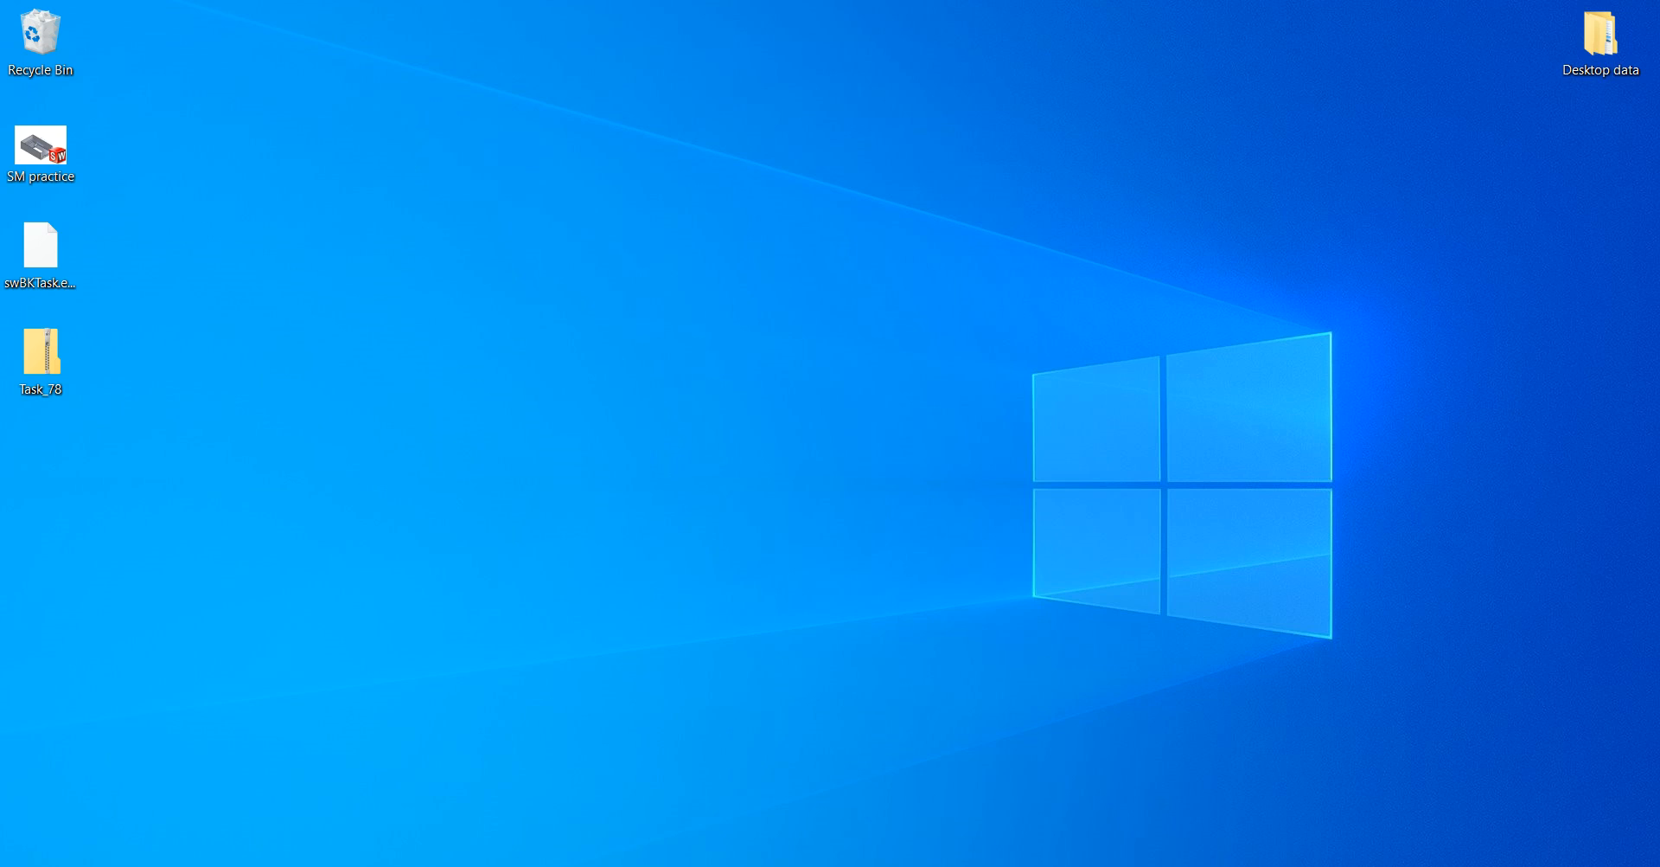
# Raise the screen brightness to its maximum.
pyautogui.press('XF86MonBrightnessUp')
pyautogui.press('XF86MonBrightnessUp')
pyautogui.press('XF86MonBrightnessUp')
pyautogui.press('XF86MonBrightnessUp')
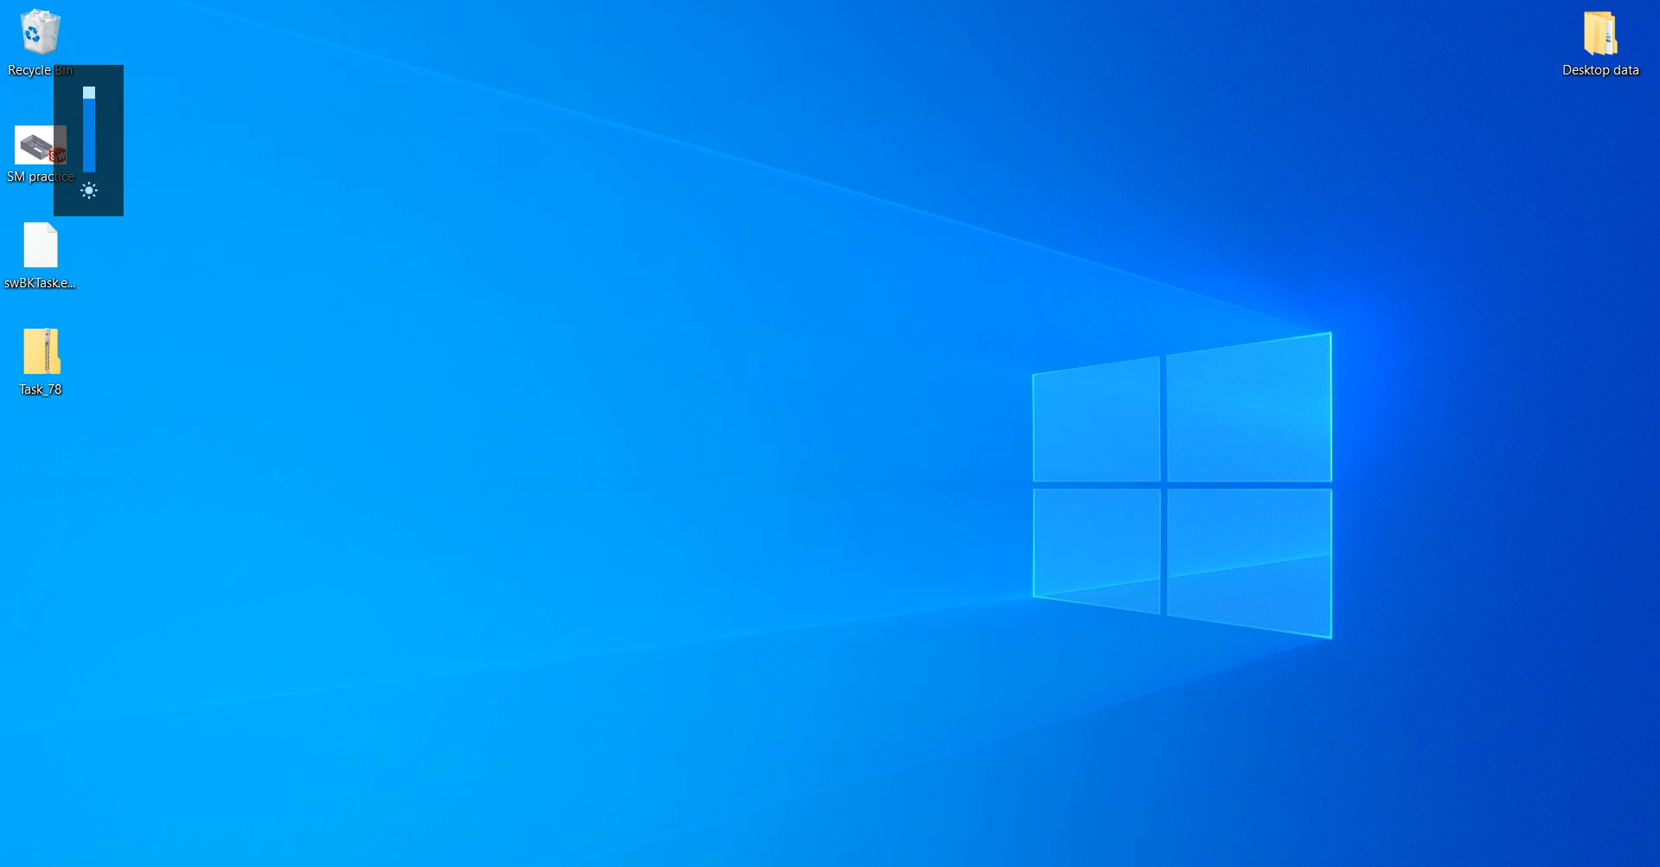
# Switch to Task Scheduler, start a Print Files task and review its advanced options.
pyautogui.click(648, 865)
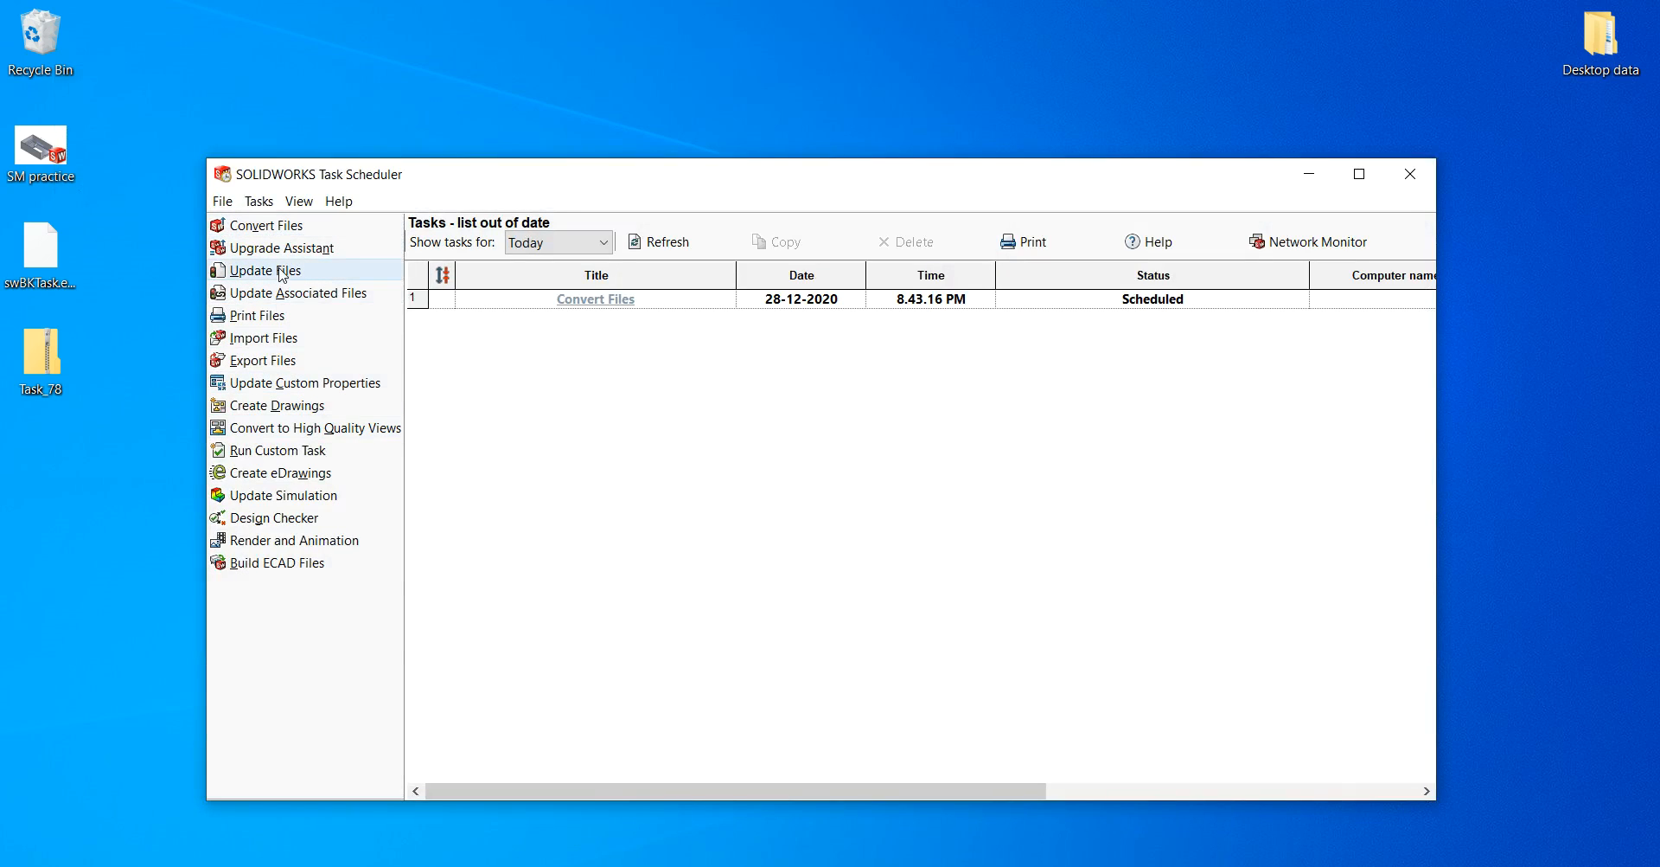
pyautogui.click(271, 318)
pyautogui.moveTo(670, 242); pyautogui.dragTo(619, 181)
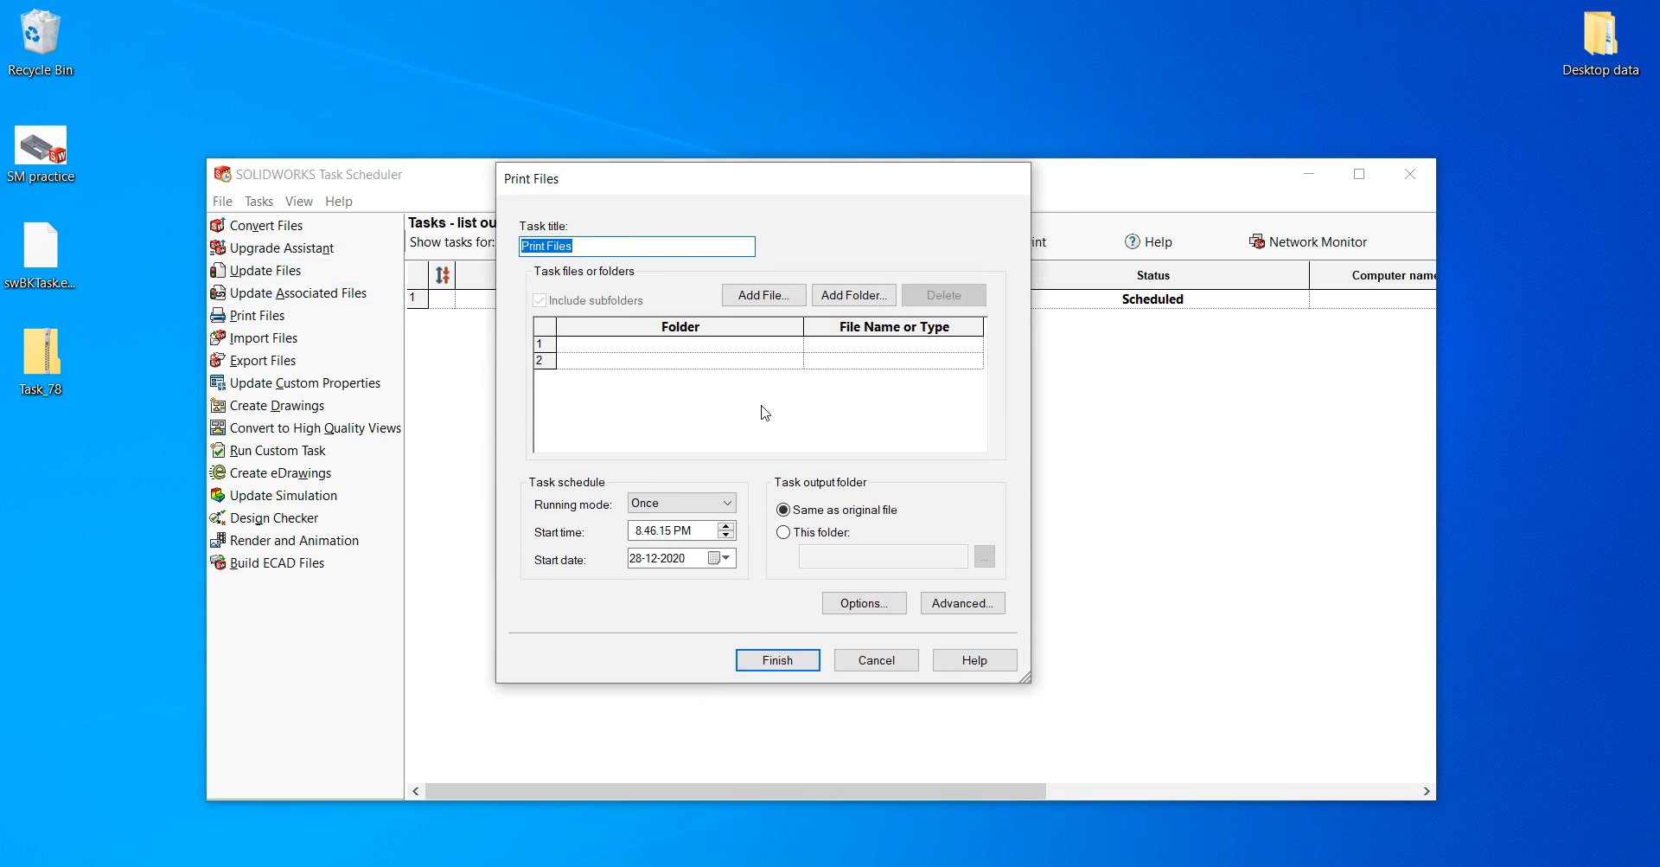
pyautogui.moveTo(717, 194); pyautogui.dragTo(664, 221)
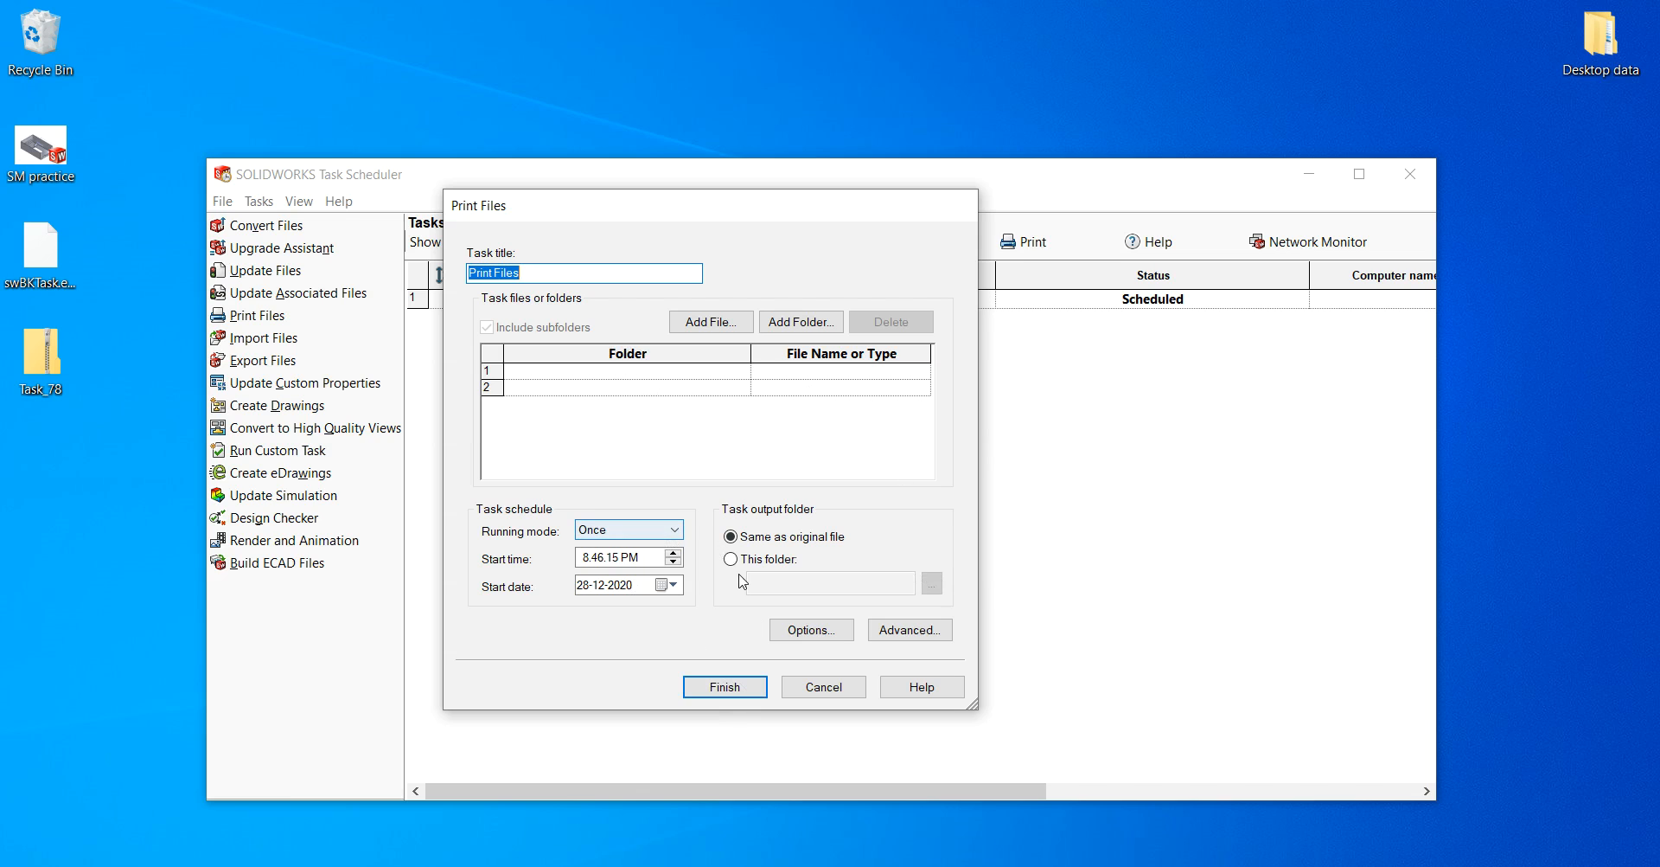
pyautogui.click(912, 633)
pyautogui.click(644, 582)
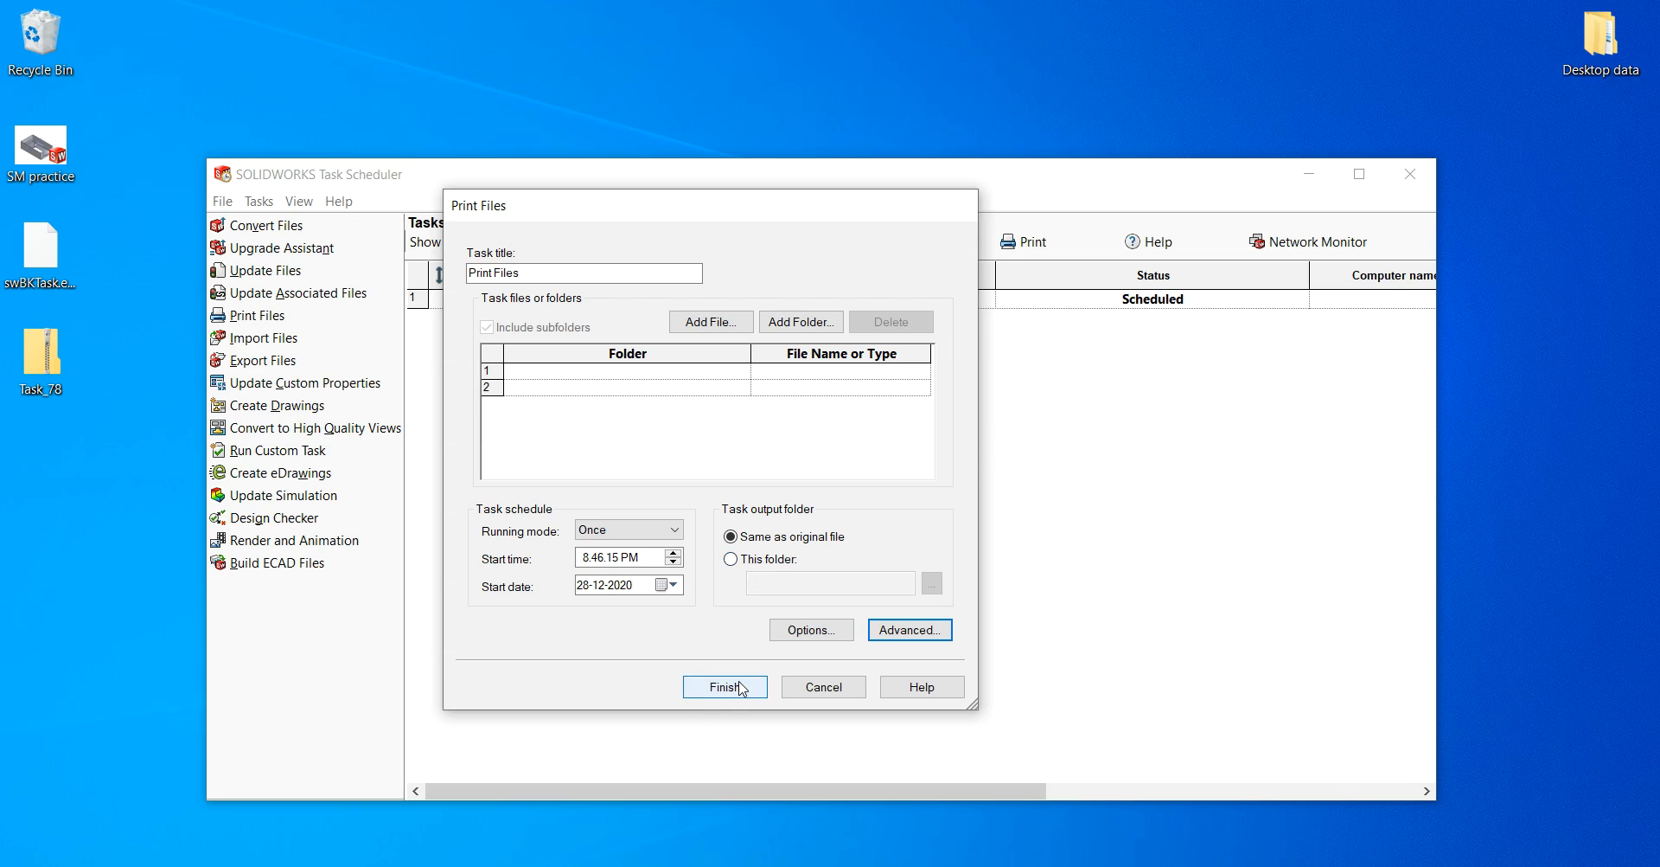
# Schedule the Print Files task for SM practice.SLDPRT from the Desktop and refresh the task list.
pyautogui.click(697, 322)
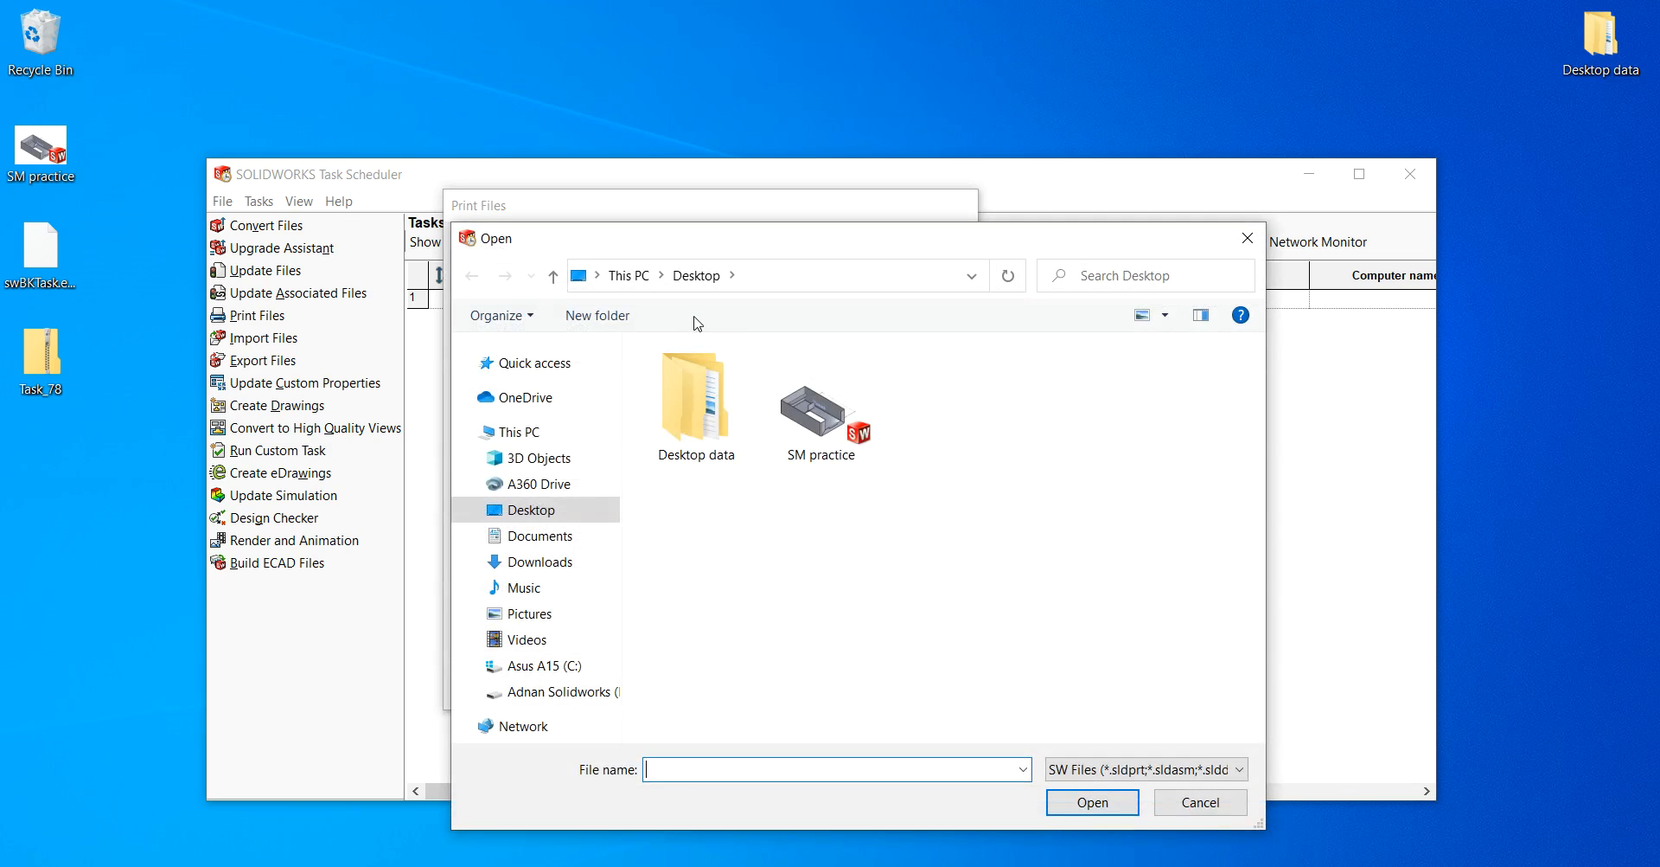
pyautogui.click(819, 411)
pyautogui.click(1093, 801)
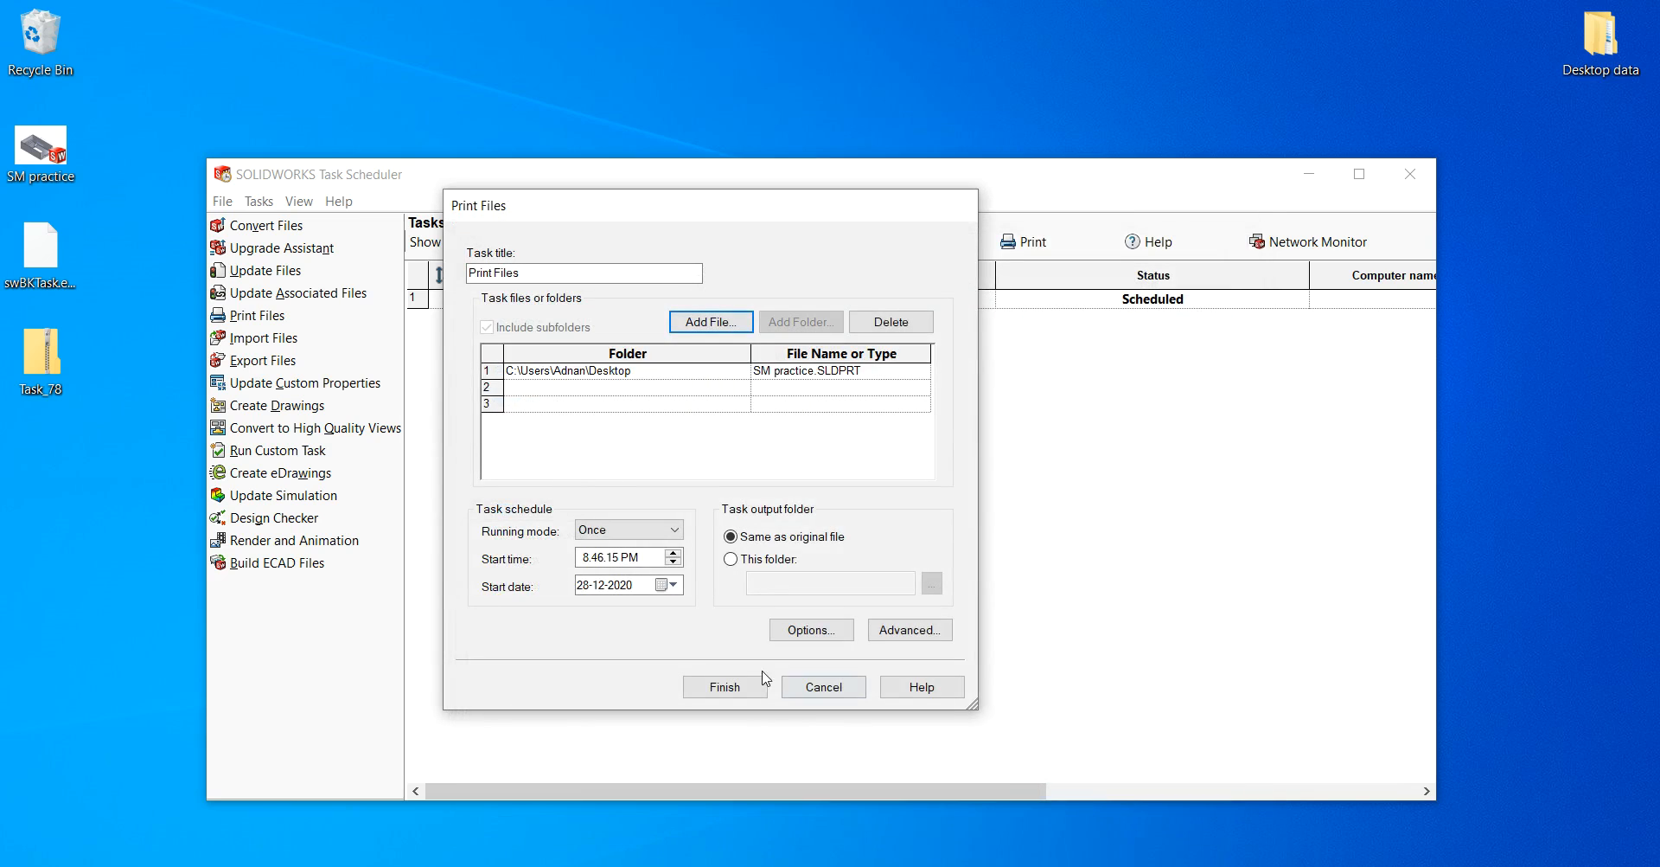
pyautogui.click(727, 689)
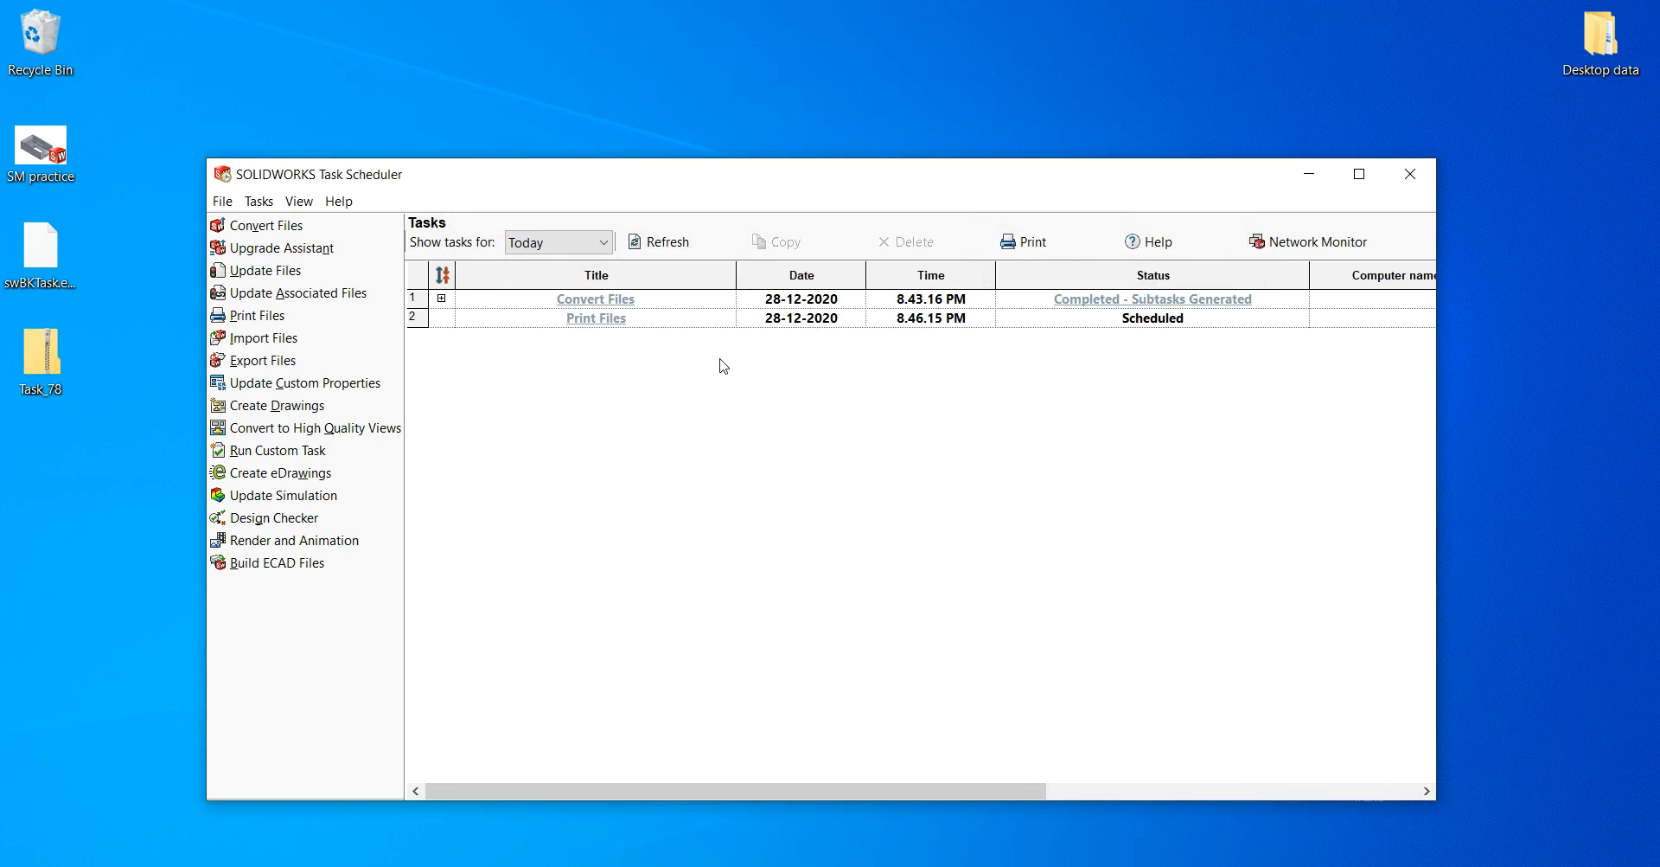
pyautogui.click(659, 242)
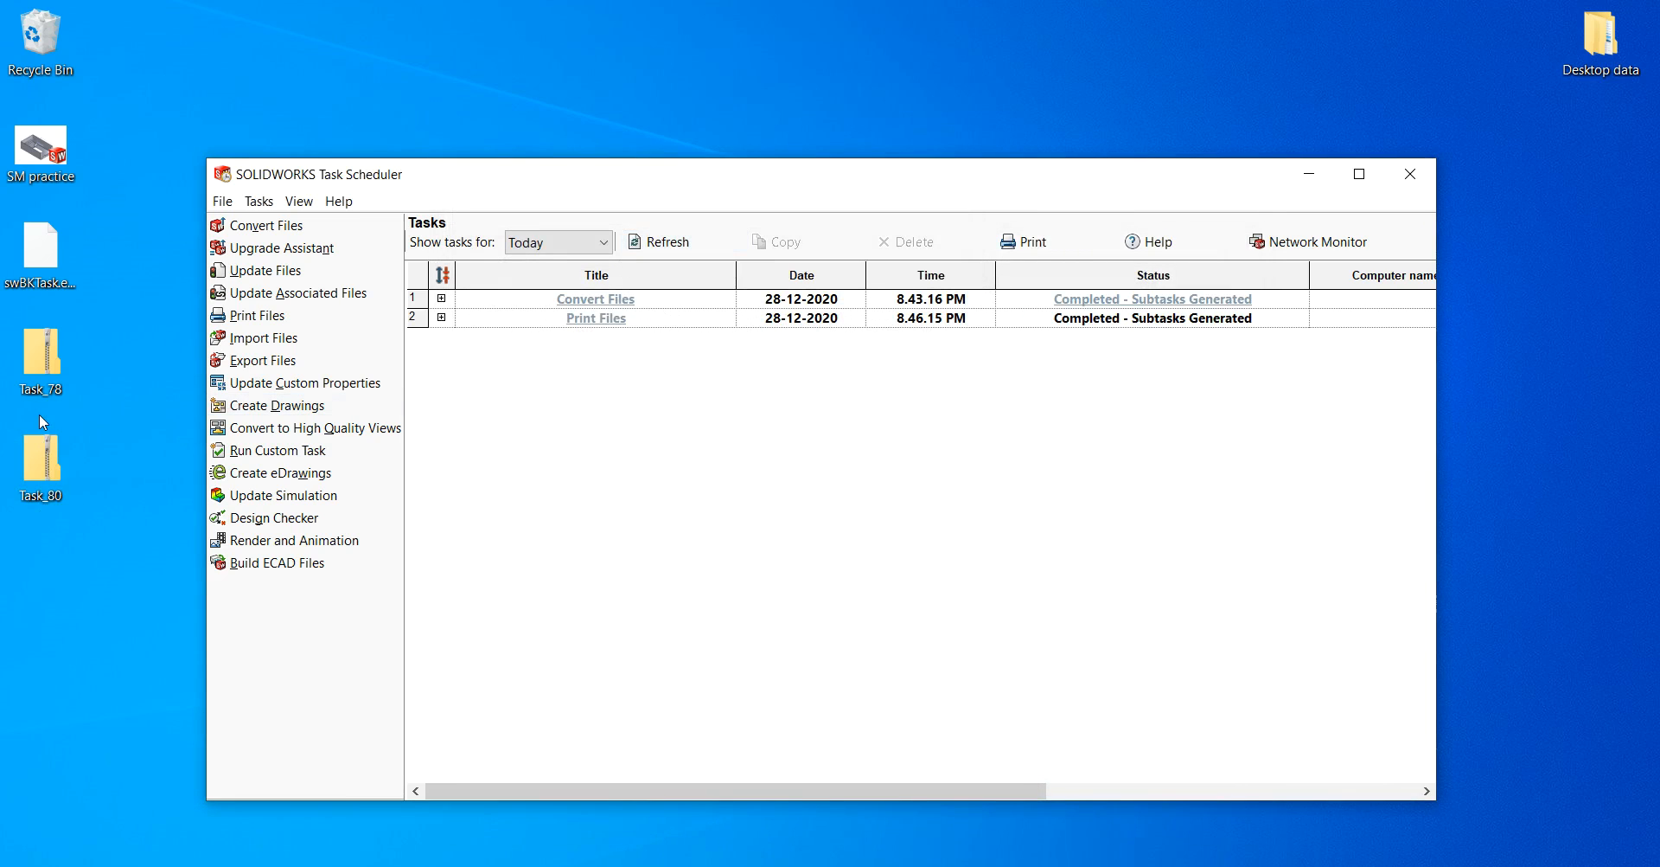
# Minimize the SOLIDWORKS window and open the SM practice PDF from the desktop to examine the printed part.
pyautogui.doubleClick(52, 484)
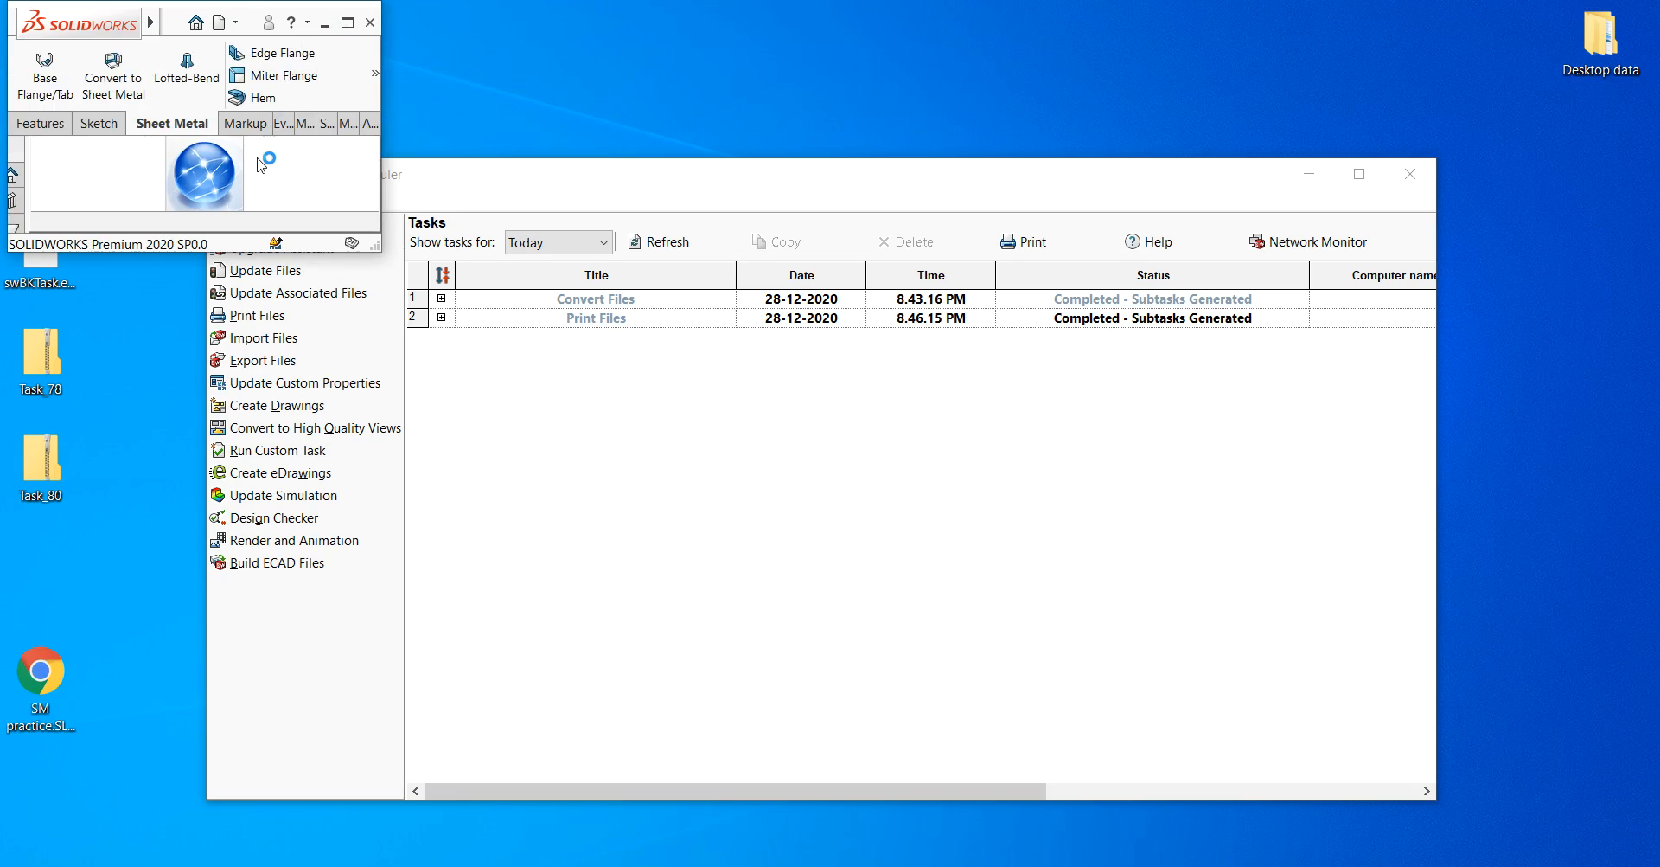
pyautogui.click(328, 26)
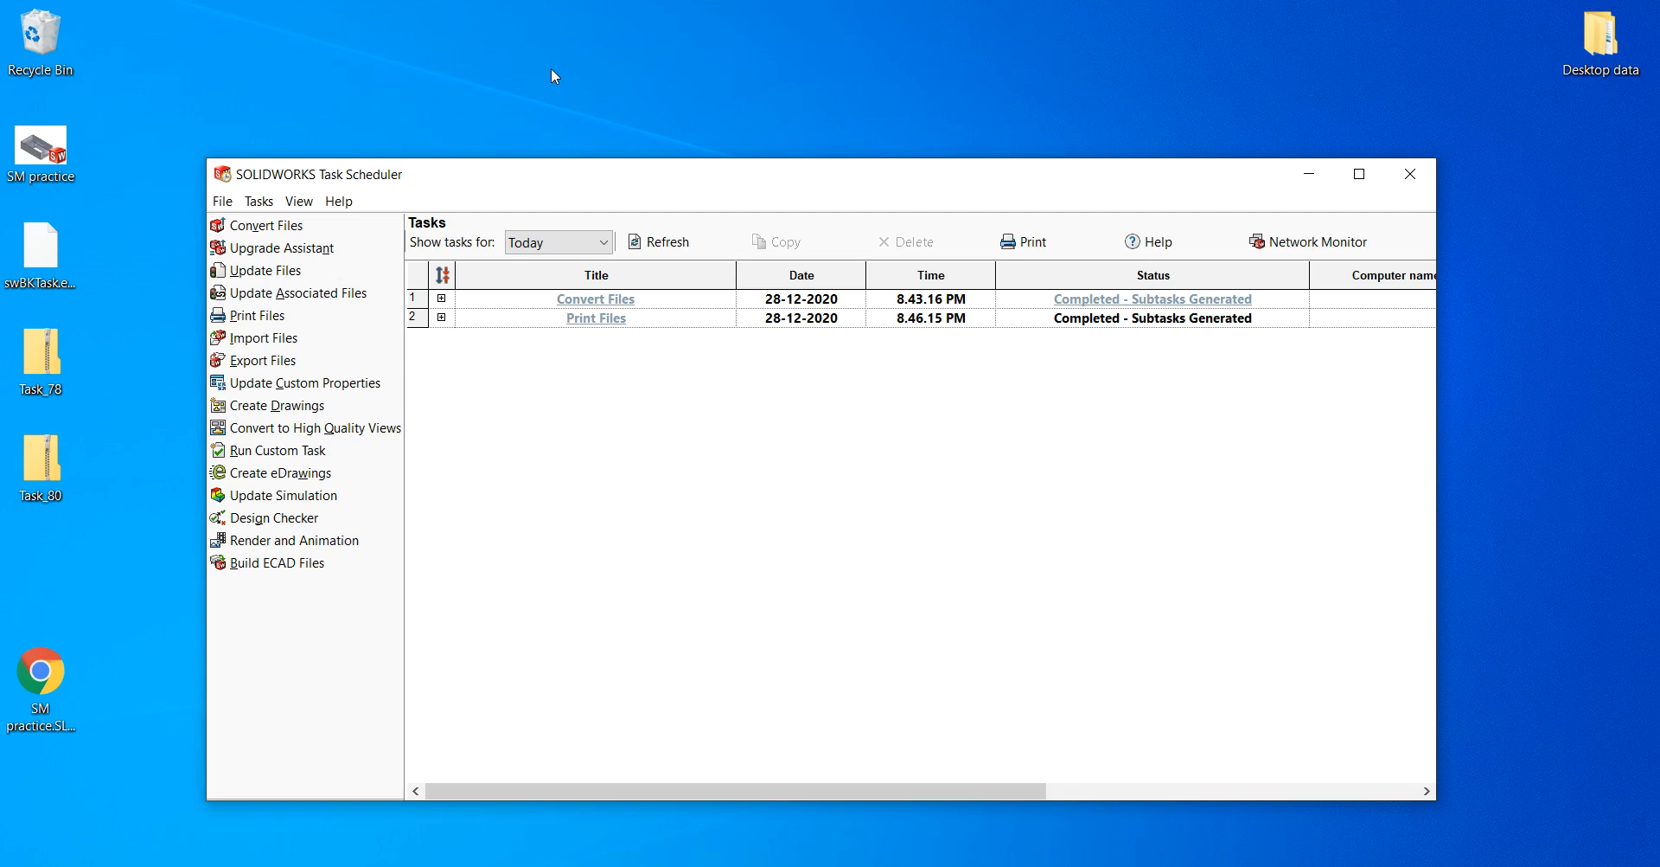
pyautogui.moveTo(49, 730); pyautogui.dragTo(94, 605)
pyautogui.doubleClick(54, 578)
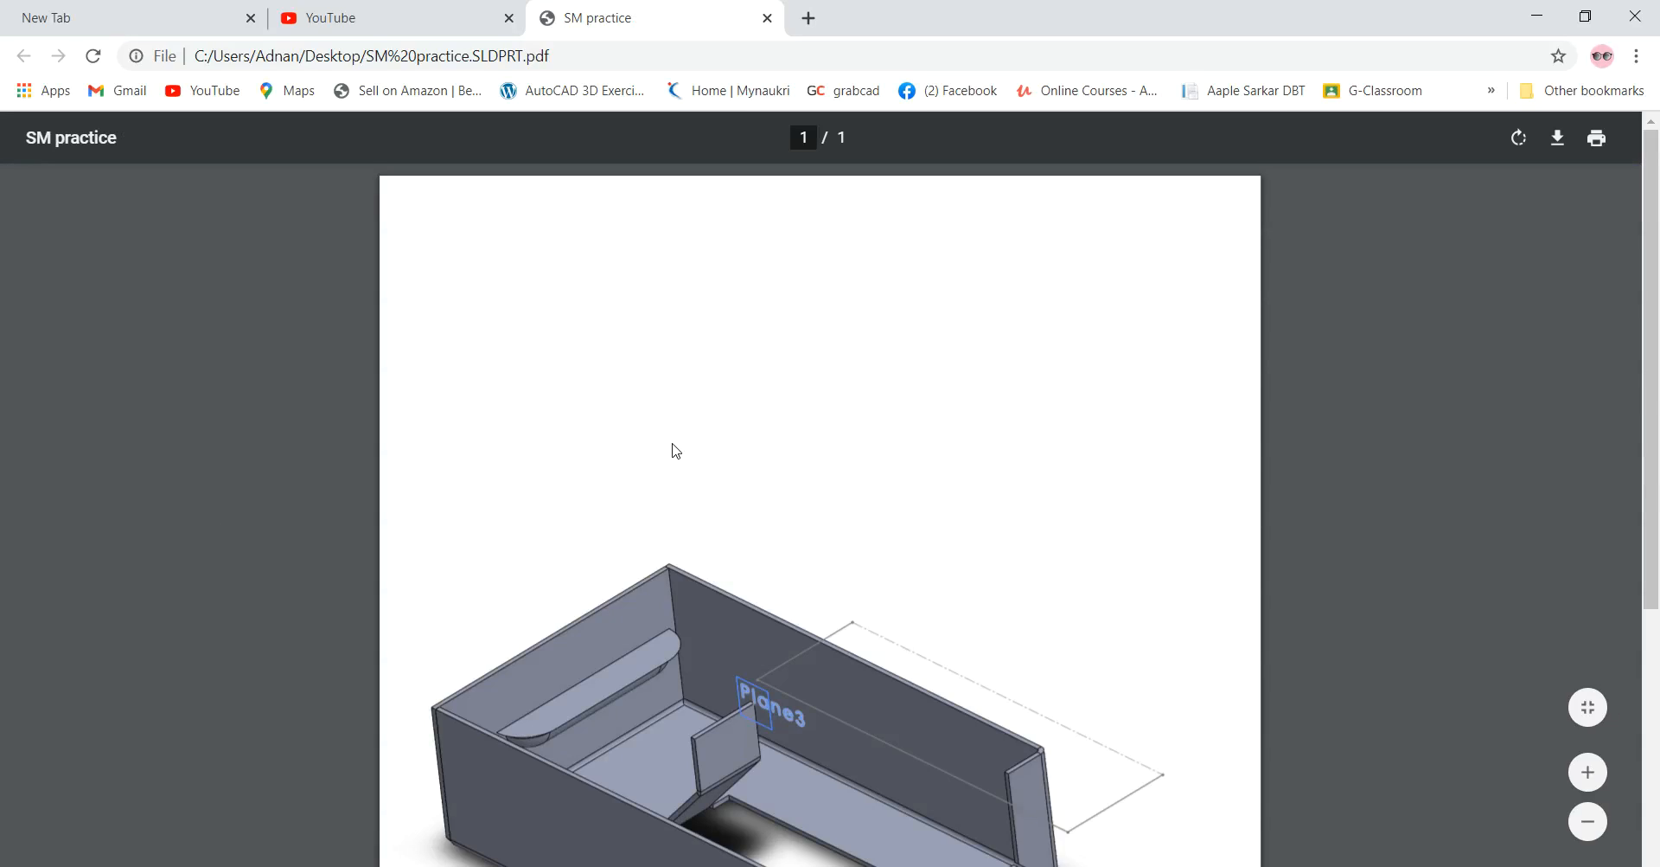
pyautogui.scroll(-5, 672, 442)
pyautogui.scroll(2, 672, 442)
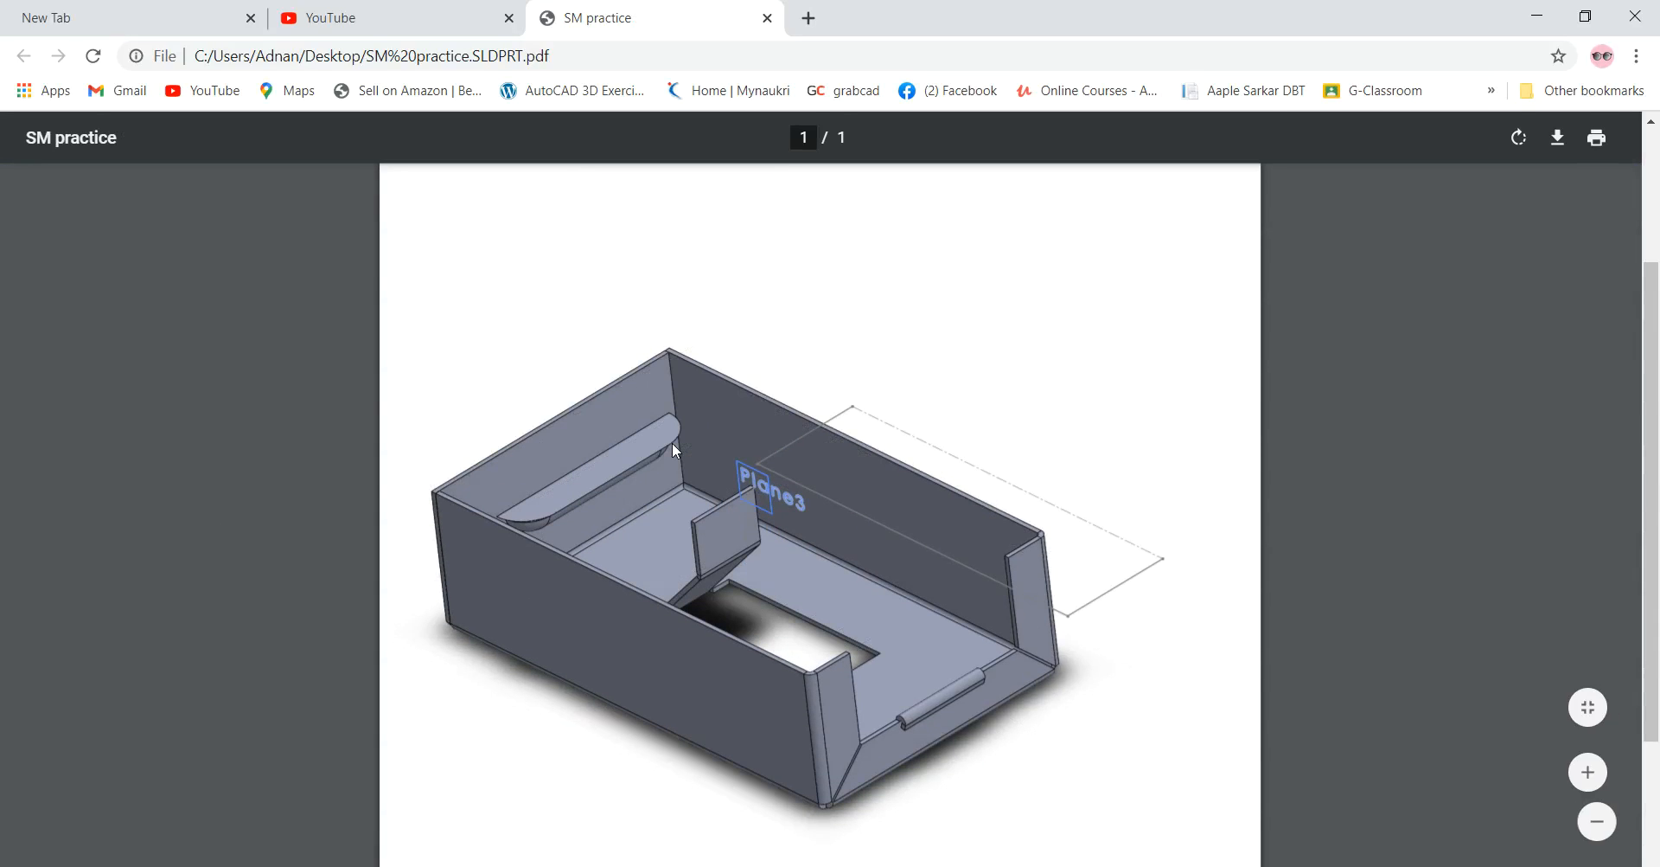
# Examine the whole printed page of the SM practice part in the PDF.
pyautogui.scroll(-3, 657, 475)
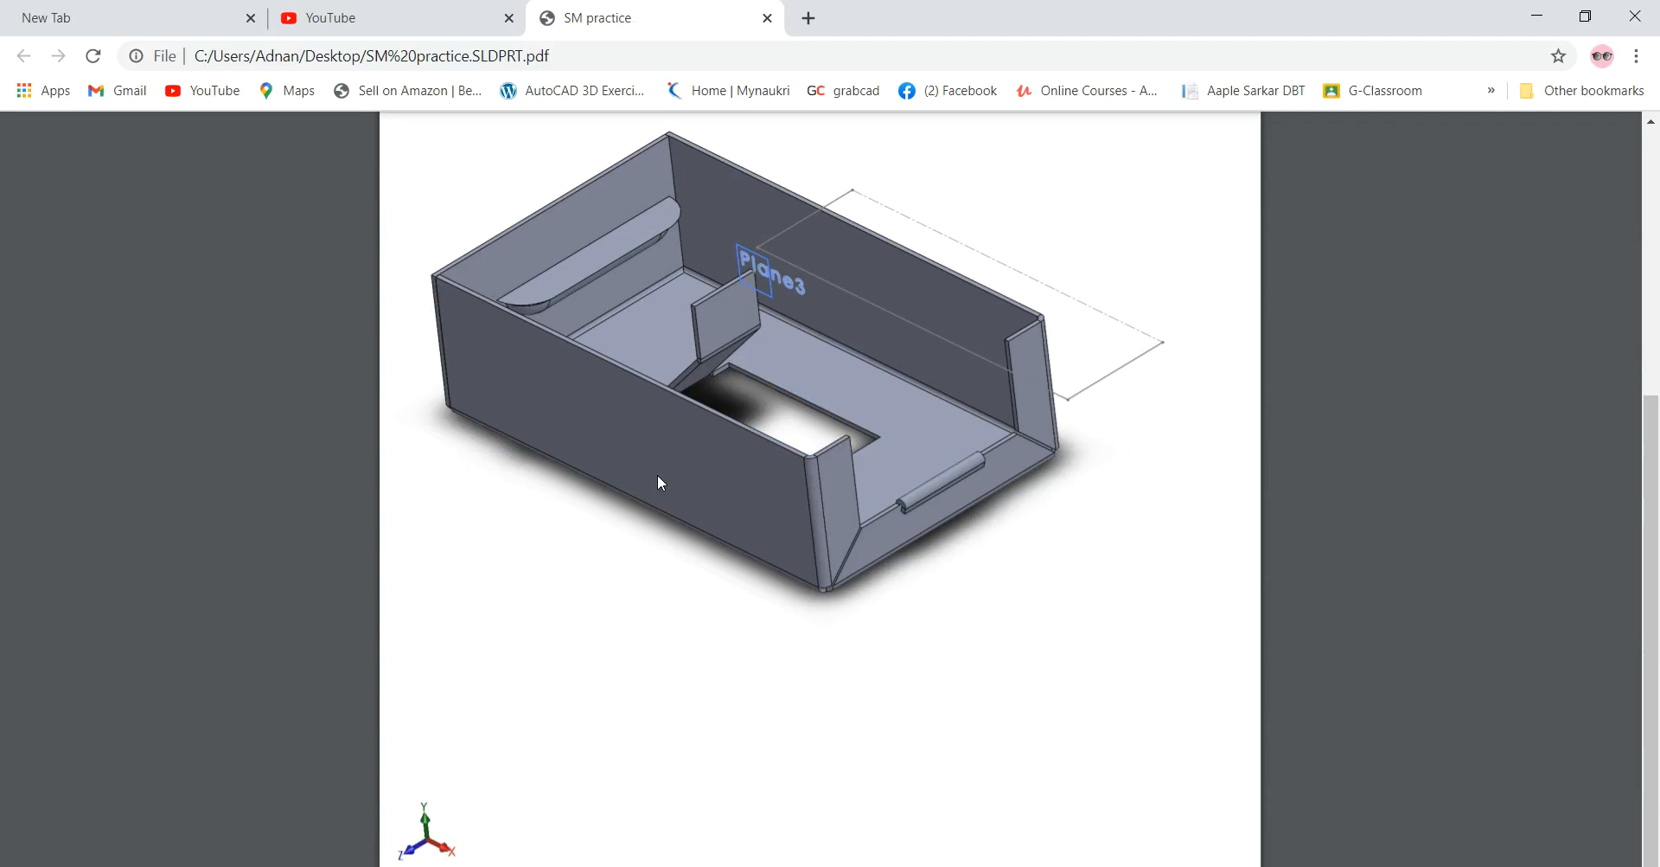
pyautogui.scroll(5, 657, 474)
pyautogui.scroll(-5, 657, 475)
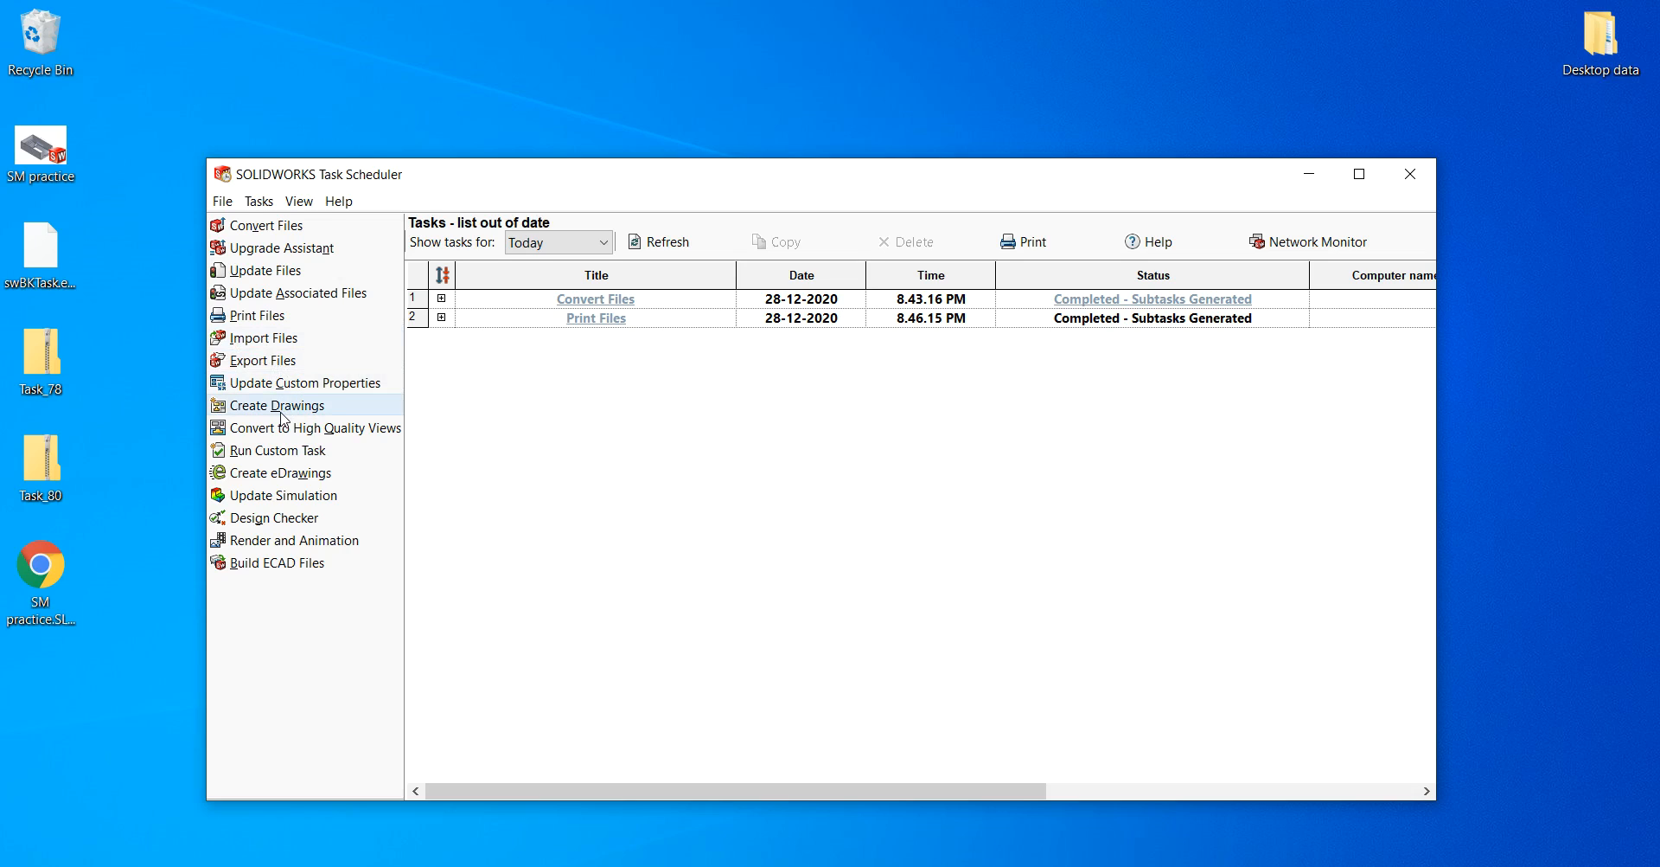
pyautogui.click(1309, 175)
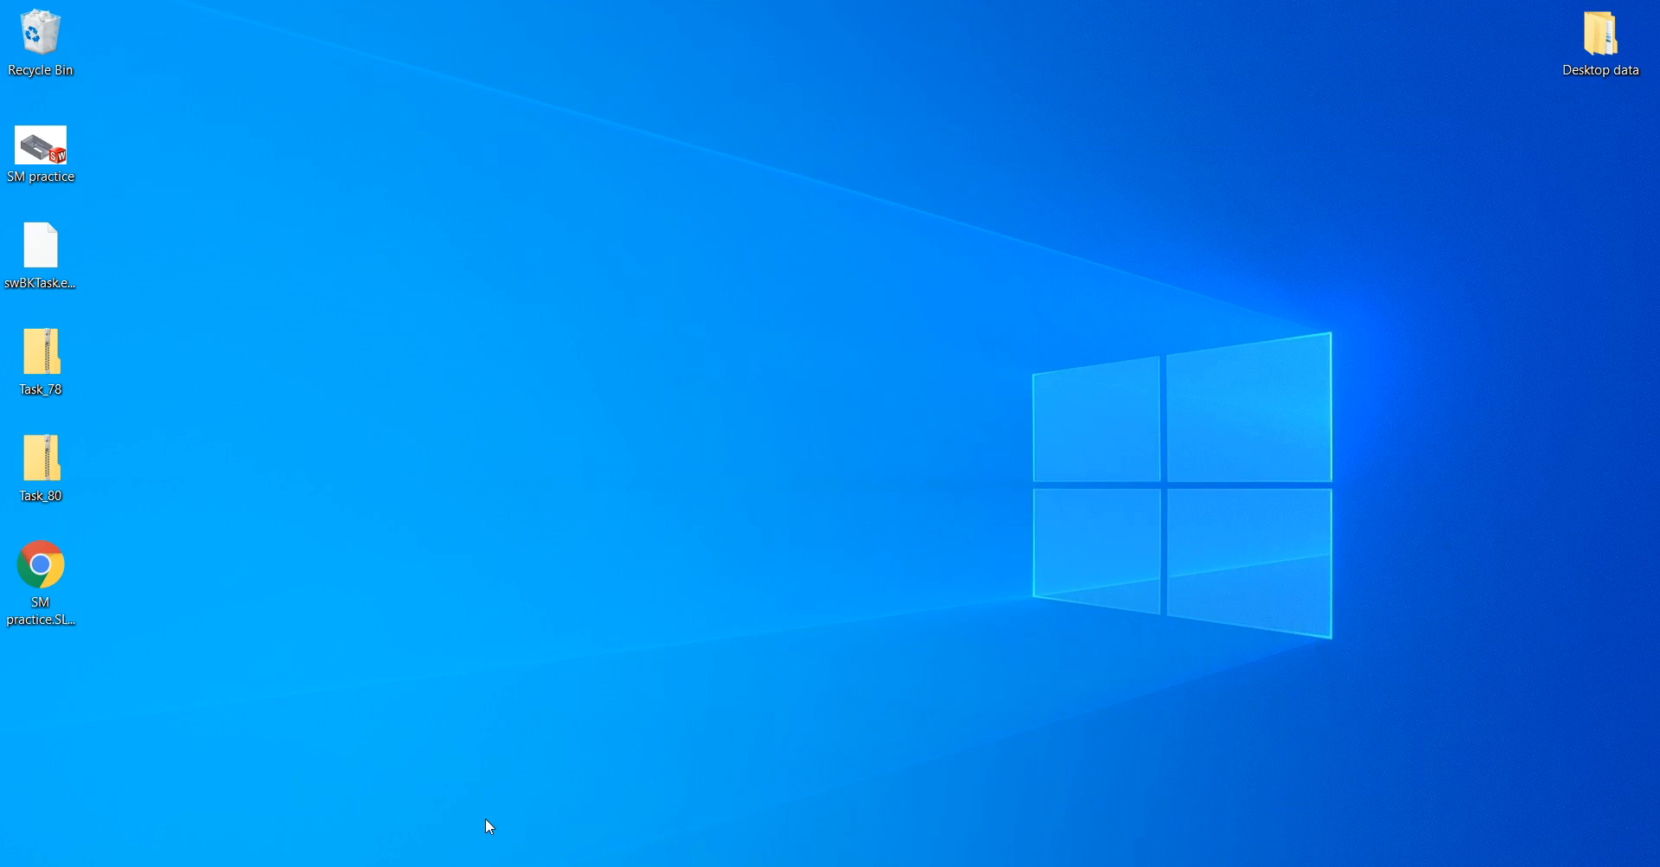
pyautogui.click(485, 866)
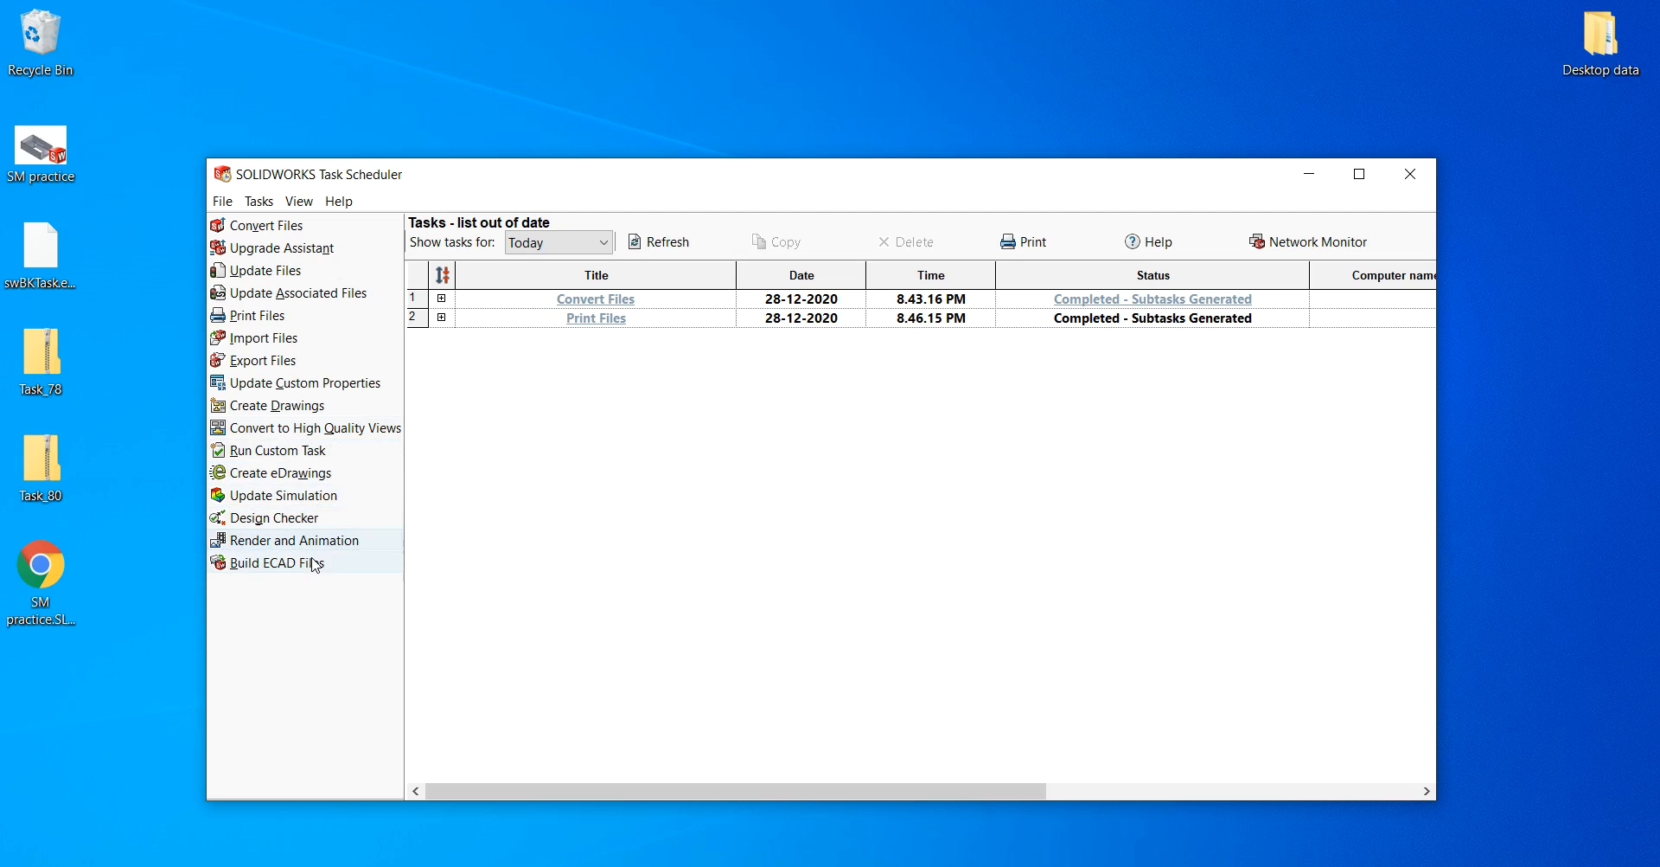
pyautogui.moveTo(697, 170); pyautogui.dragTo(676, 154)
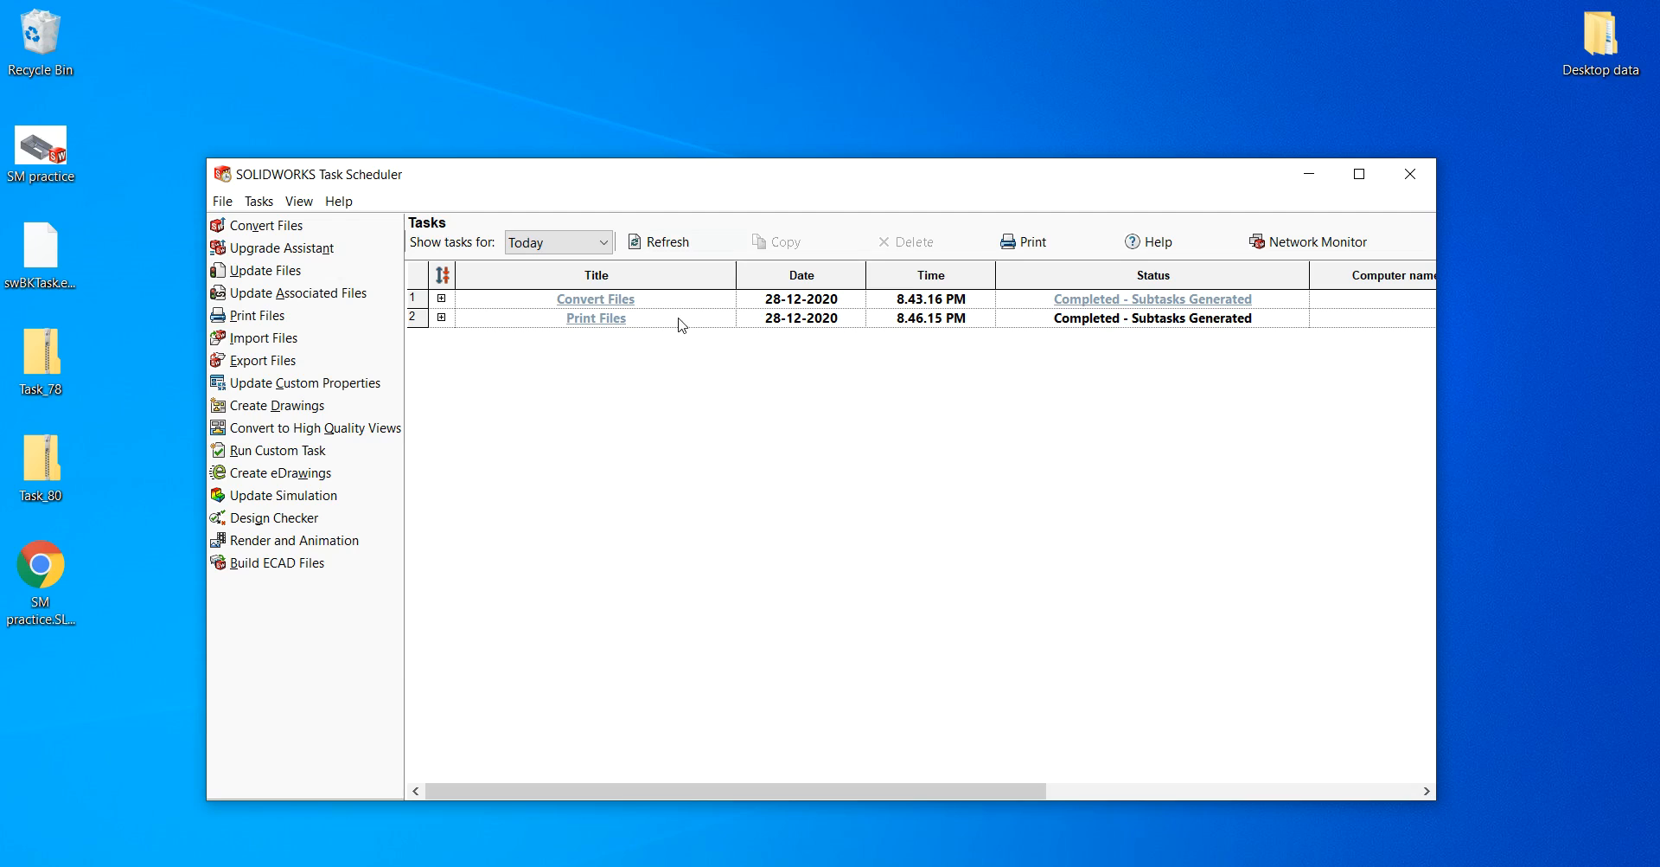
# Filter the task list by Future Dates and by Scheduled, and check the date and time of the listed Convert Files tasks.
pyautogui.click(596, 245)
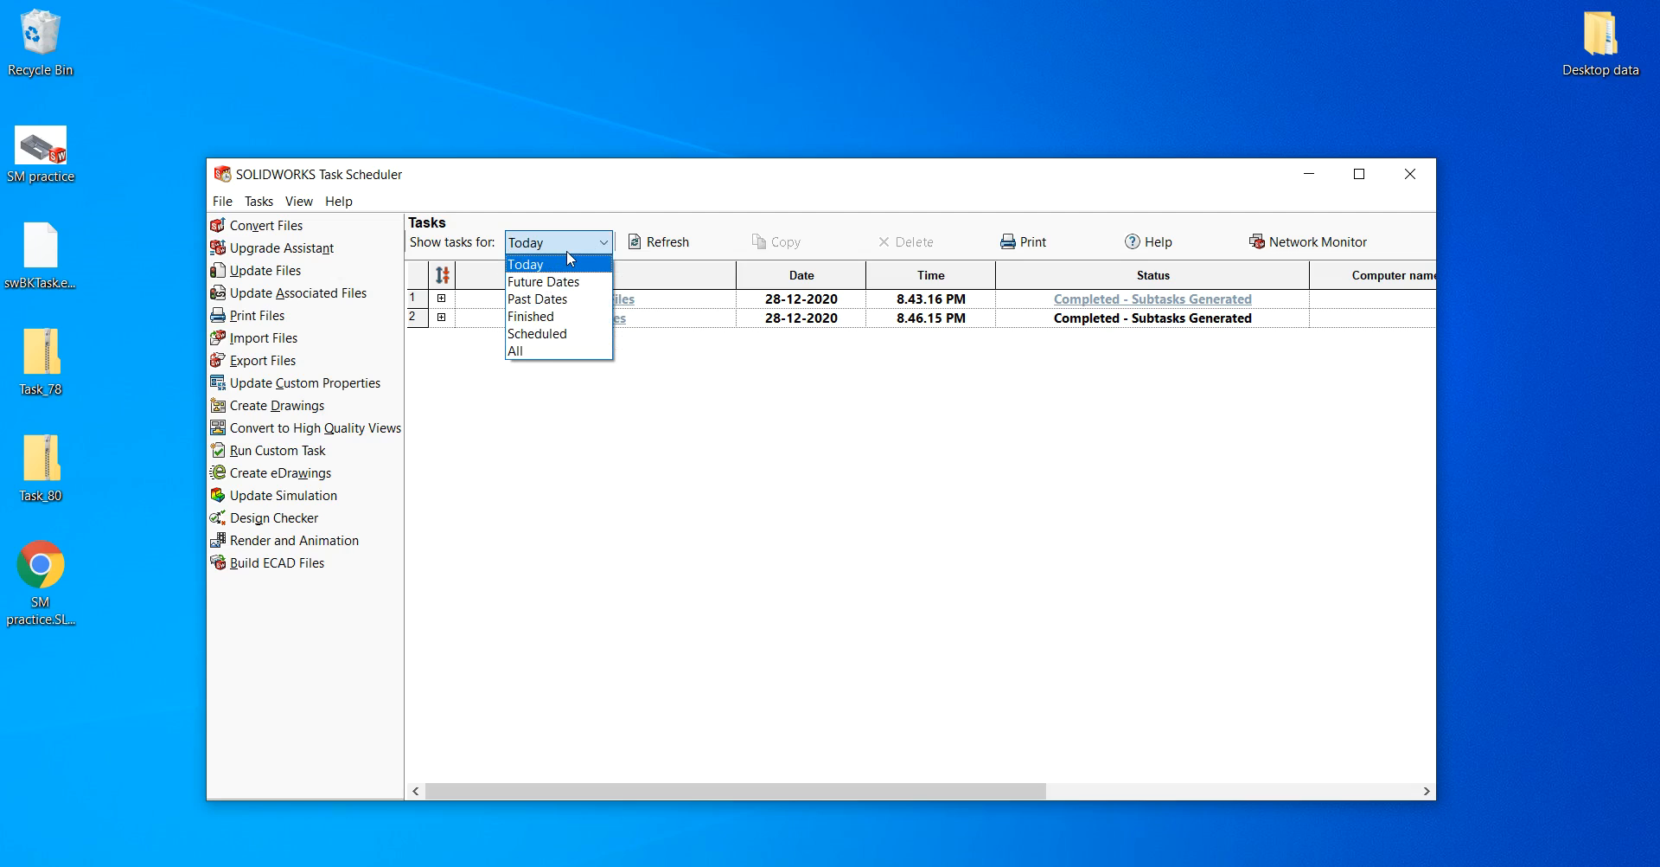
pyautogui.click(552, 282)
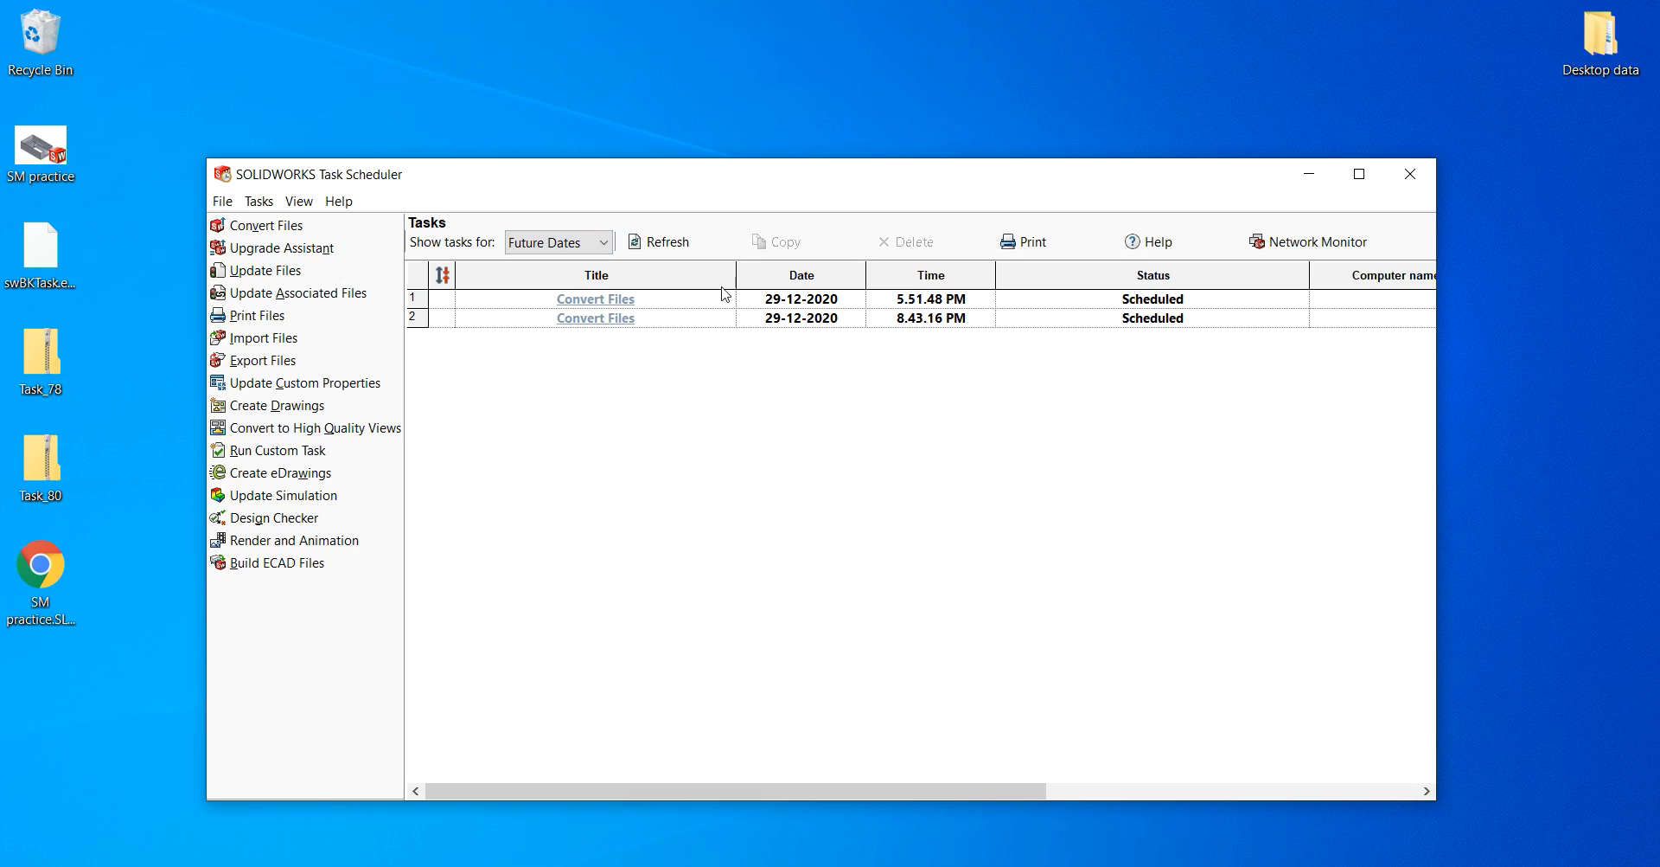
pyautogui.click(598, 246)
pyautogui.click(551, 334)
pyautogui.click(917, 303)
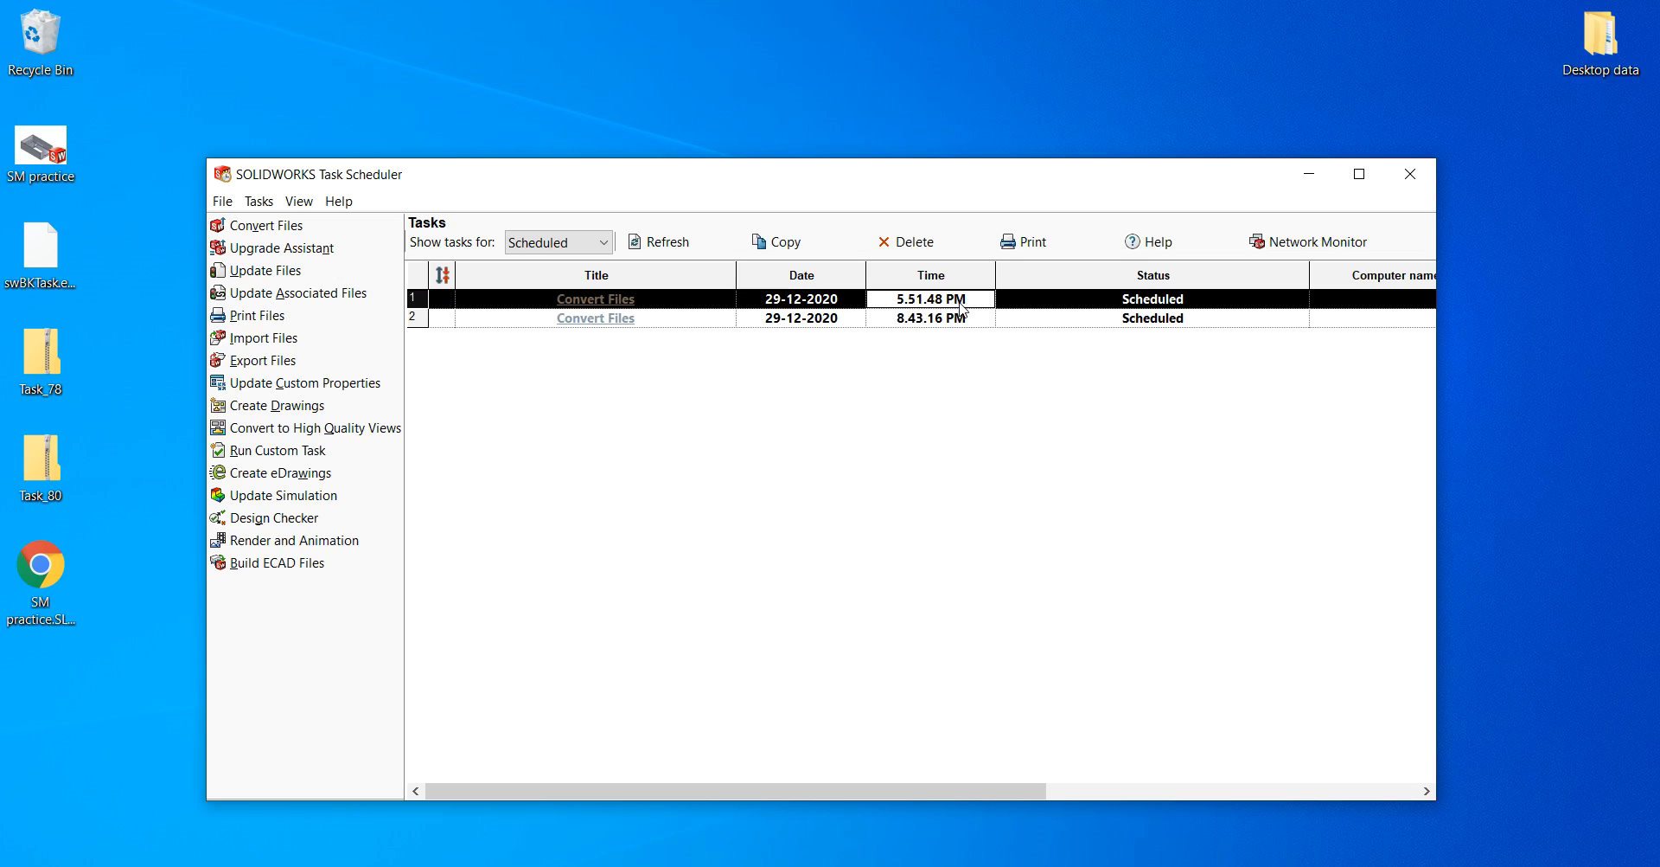
pyautogui.click(930, 328)
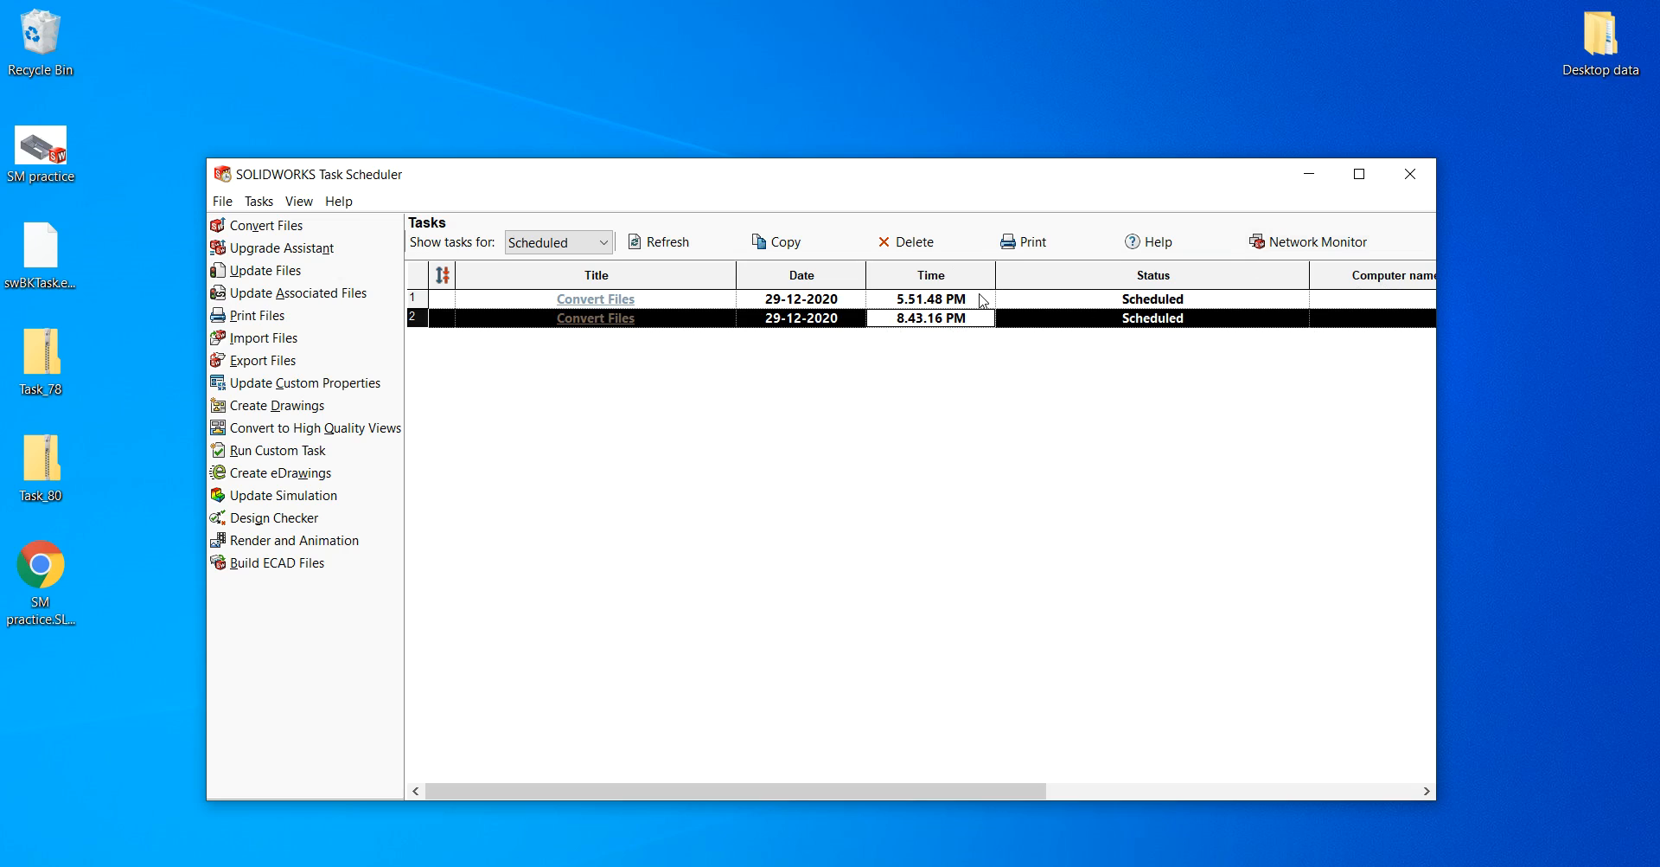
# Minimize the Task Scheduler window and refresh the desktop.
pyautogui.moveTo(670, 183); pyautogui.dragTo(668, 142)
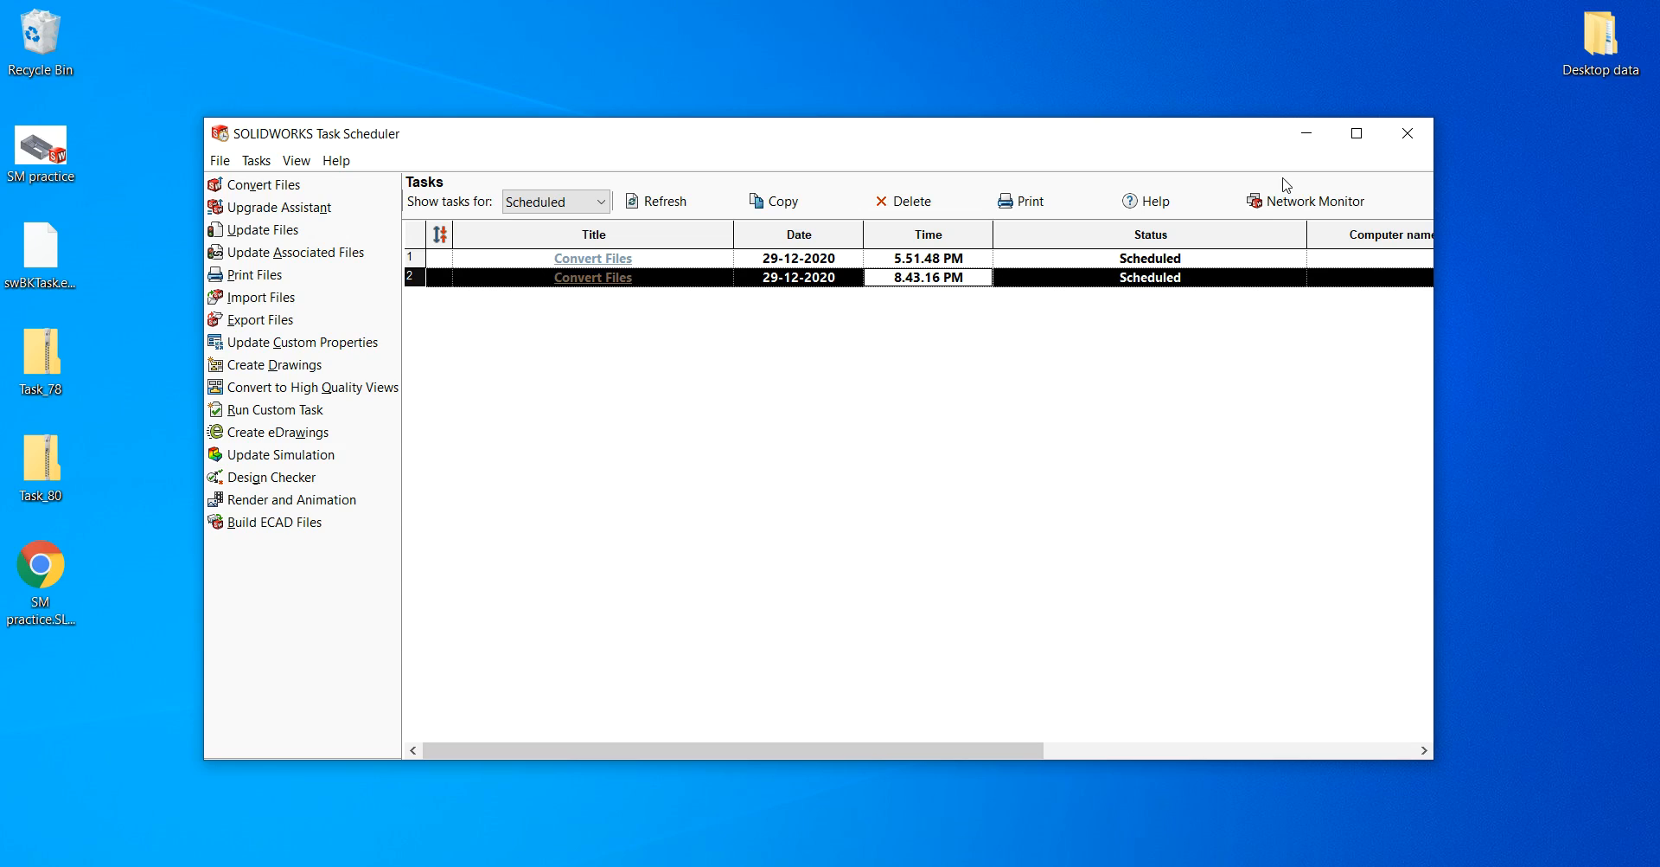
pyautogui.click(1307, 133)
pyautogui.rightClick(661, 201)
pyautogui.click(705, 266)
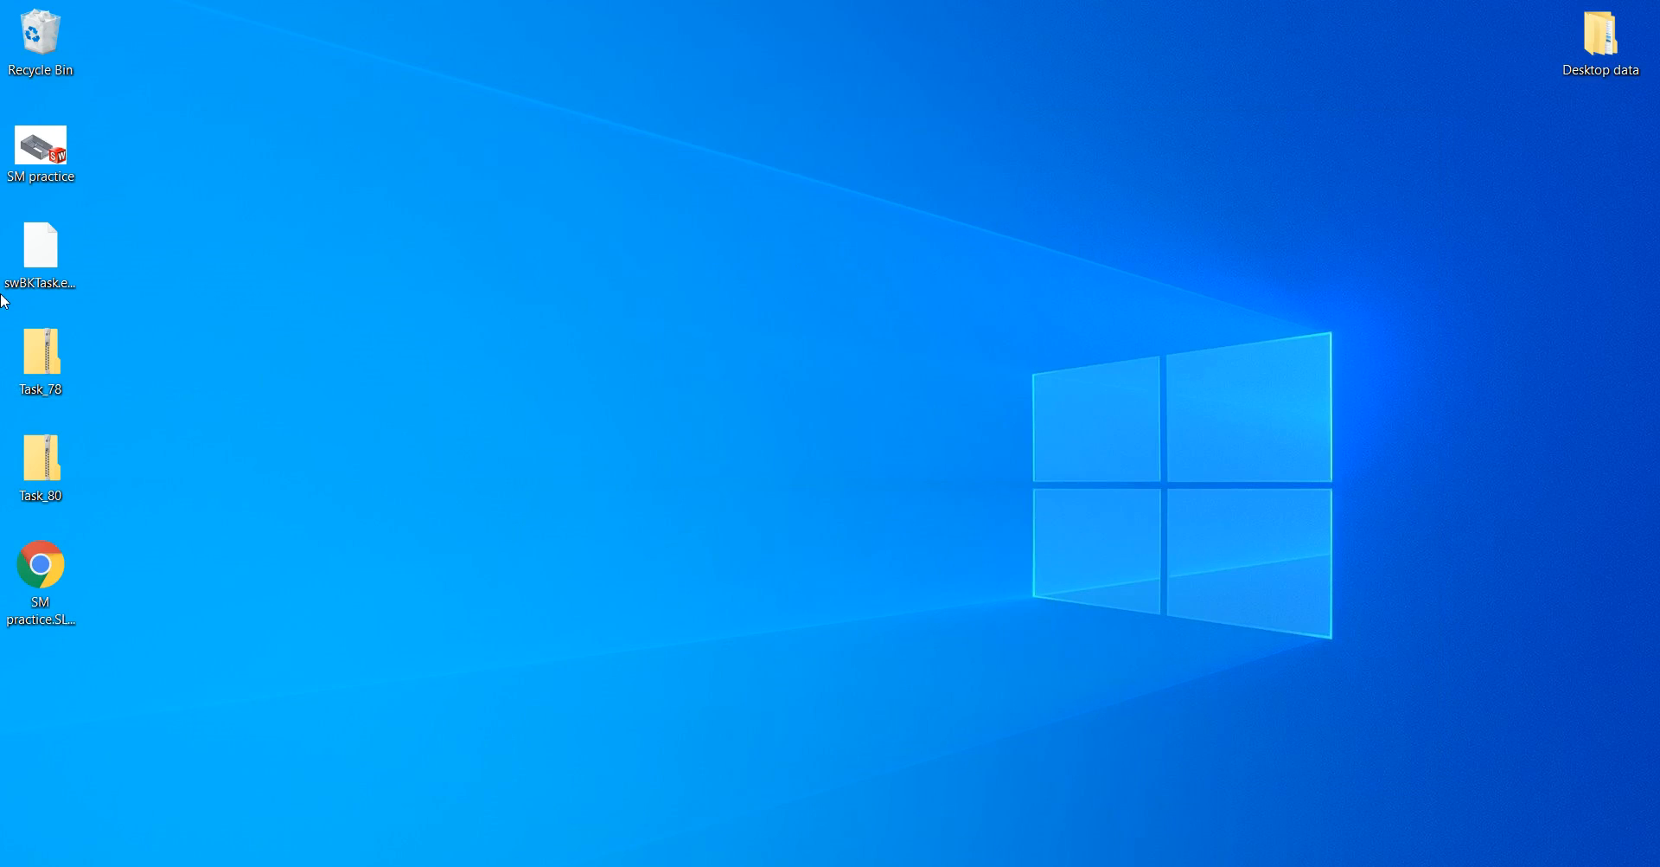
# Move the SM practice file away from the other desktop icons and refresh the desktop again.
pyautogui.moveTo(40, 147); pyautogui.dragTo(287, 149)
pyautogui.rightClick(453, 149)
pyautogui.moveTo(562, 192)
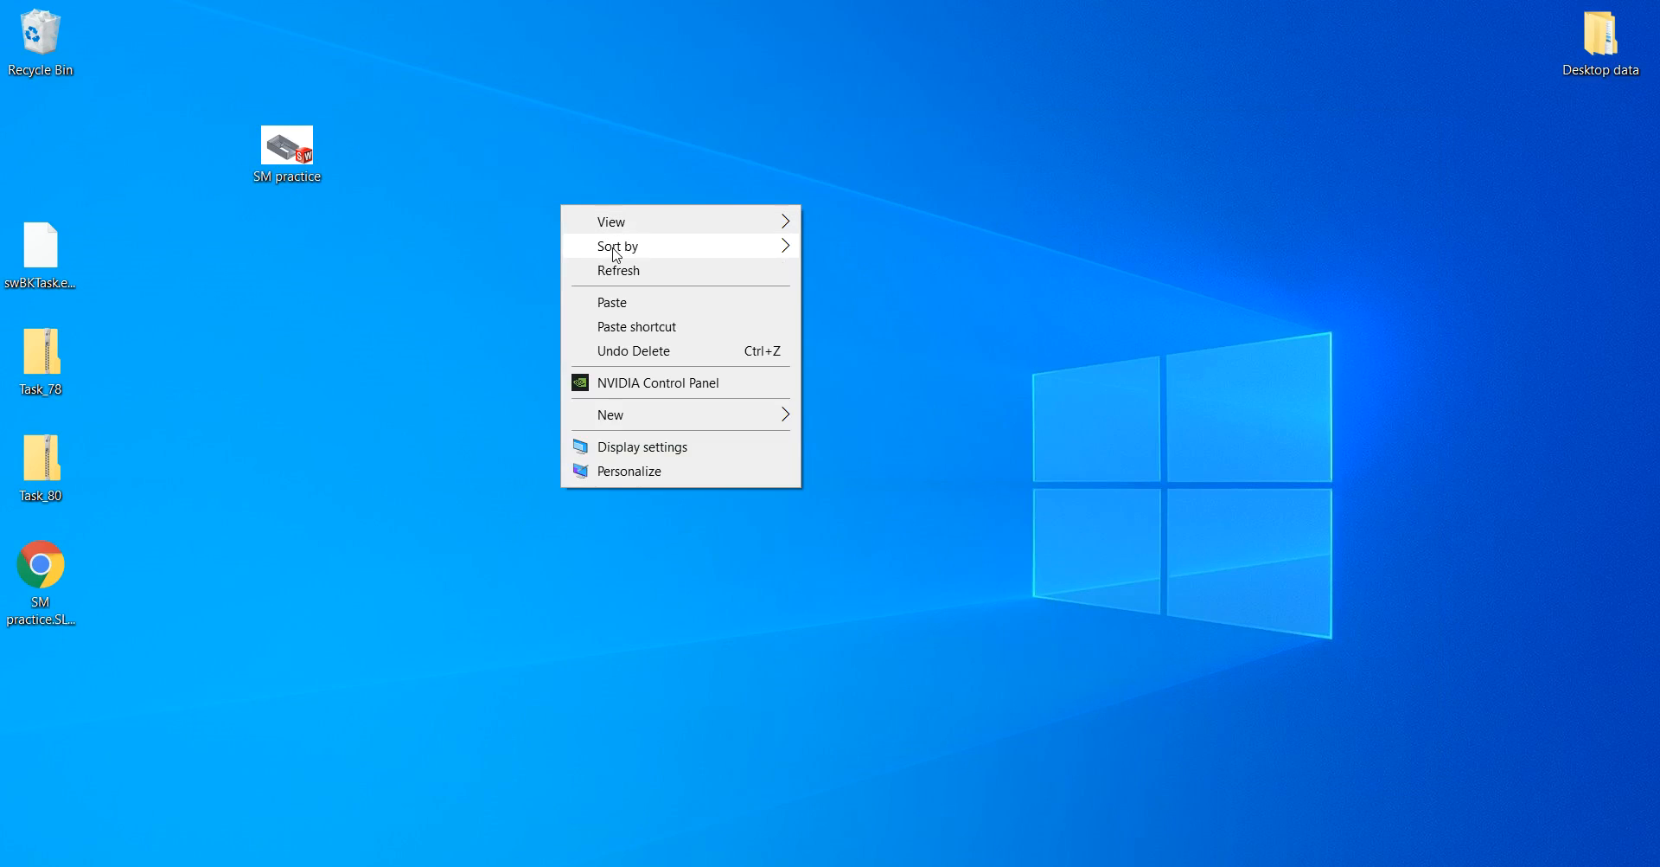
pyautogui.click(621, 264)
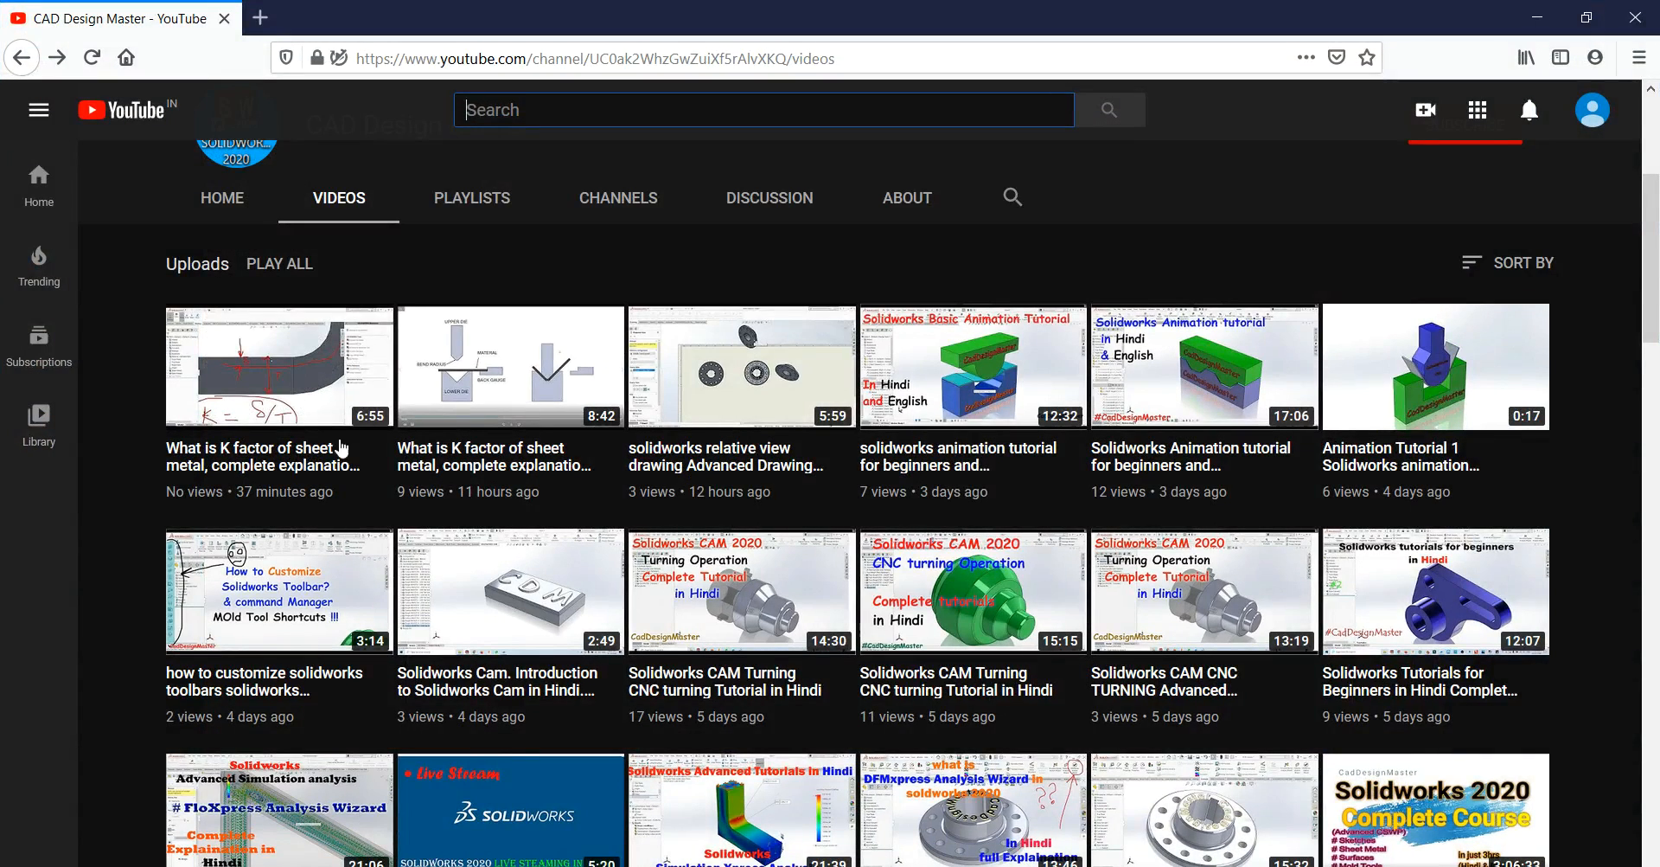
# Browse the uploaded videos of the CAD Design Master YouTube channel.
pyautogui.moveTo(356, 433)
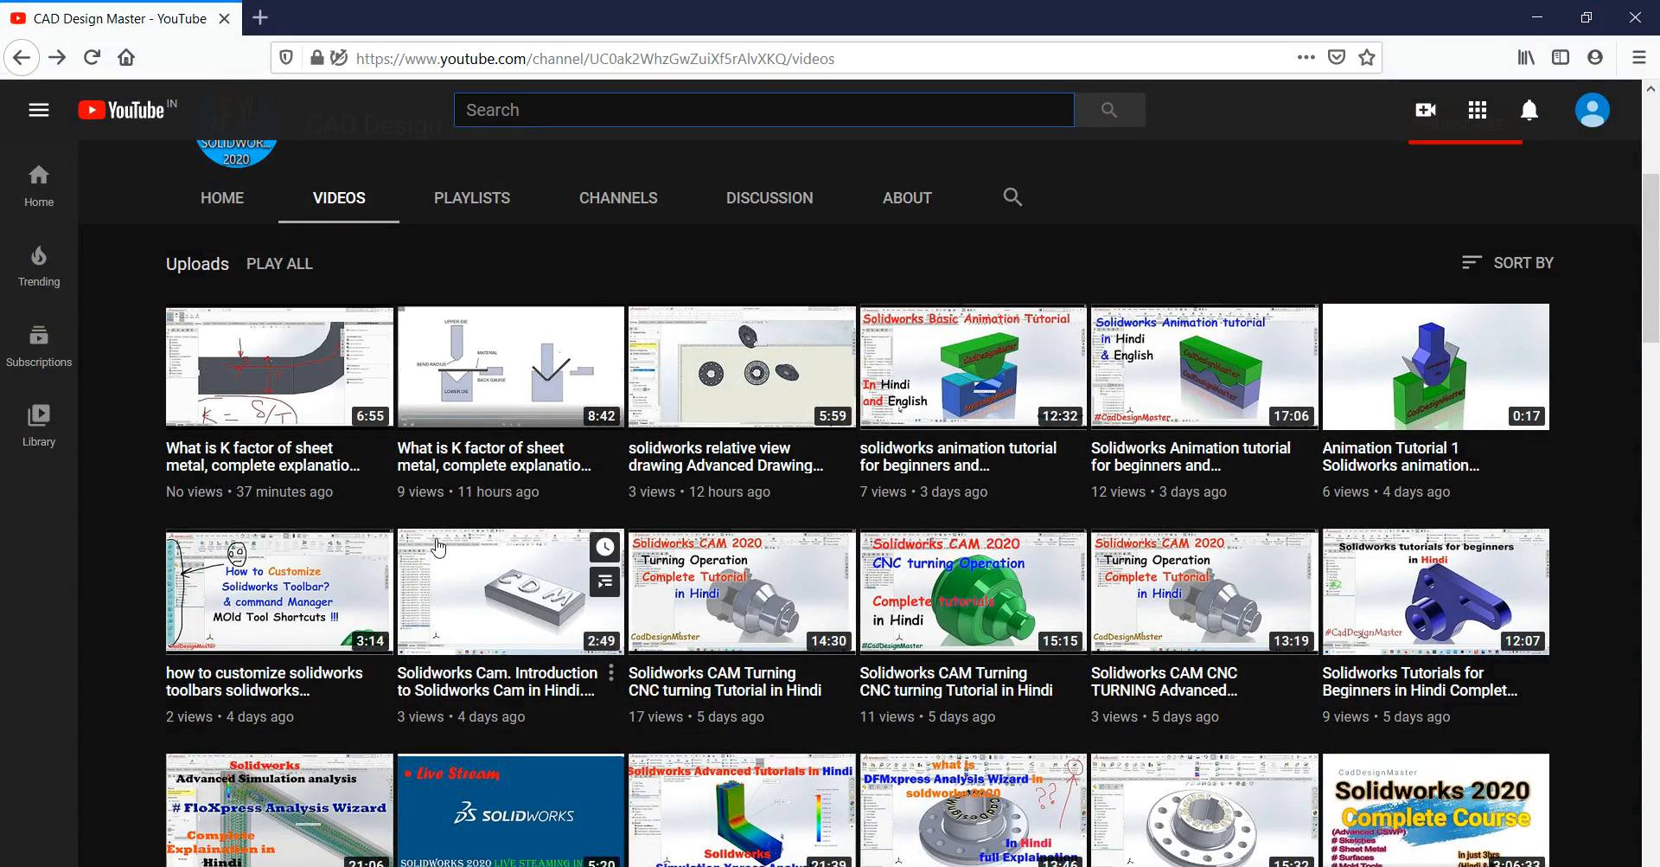
pyautogui.scroll(-5, 445, 597)
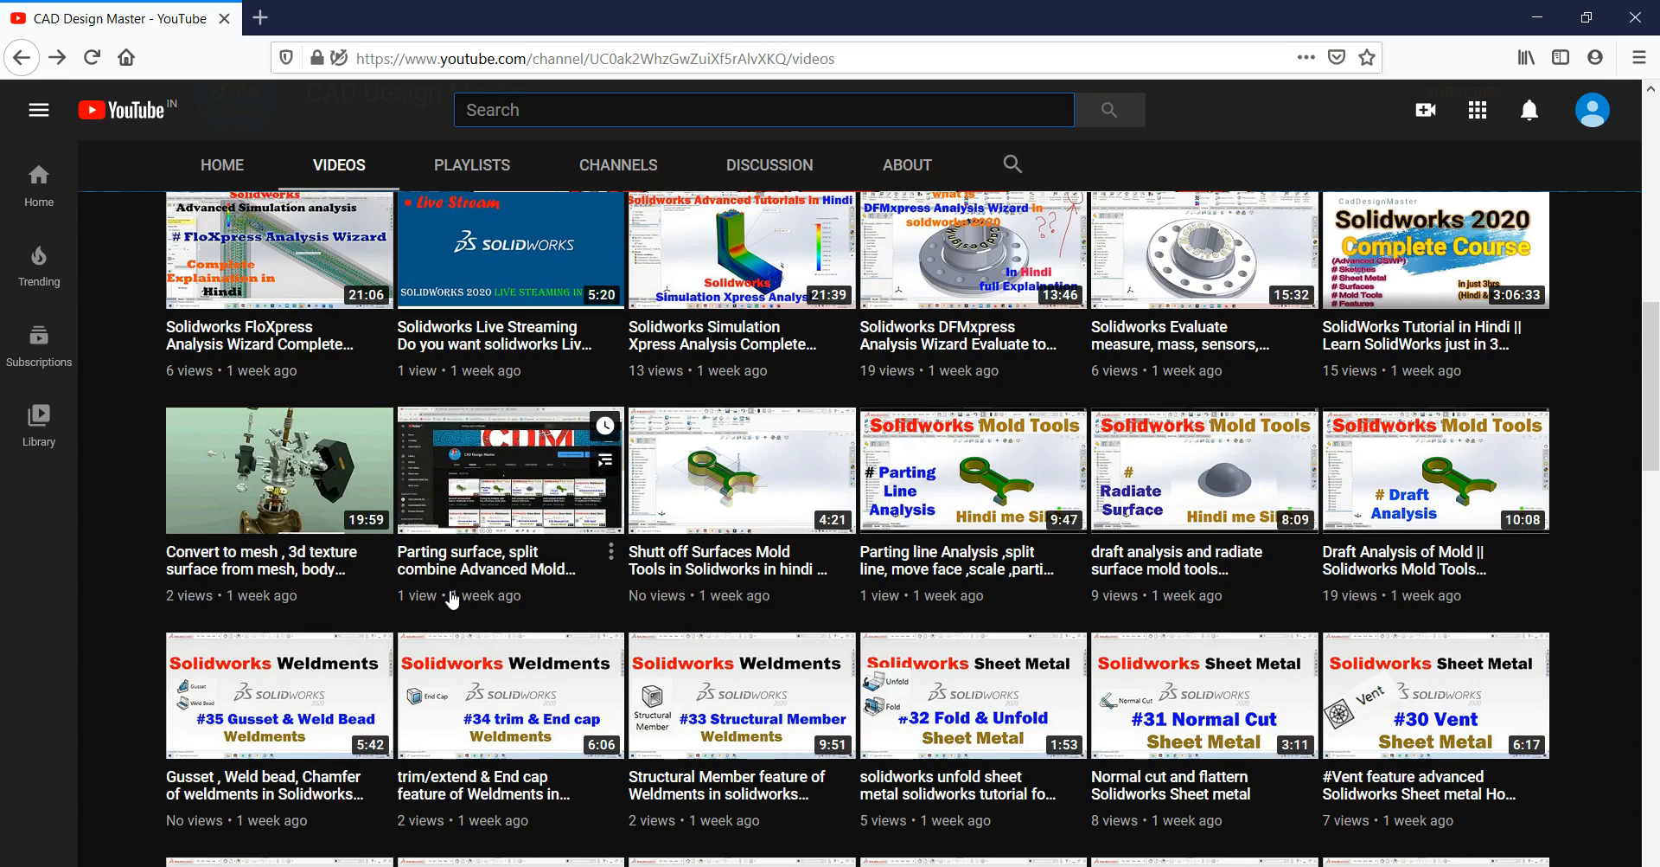
pyautogui.scroll(-5, 451, 598)
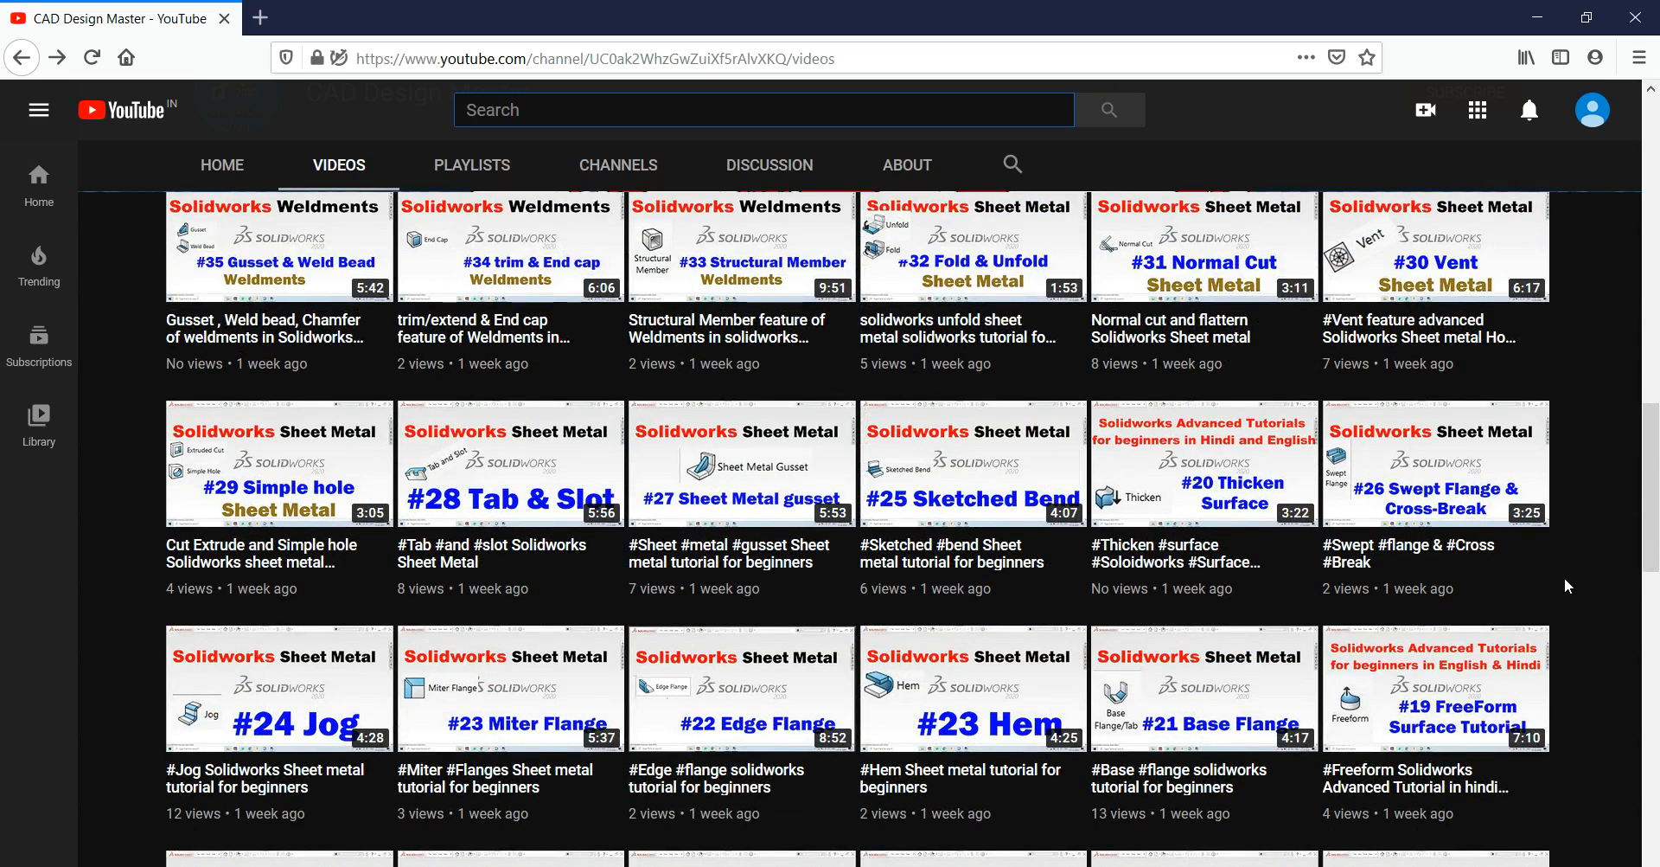
pyautogui.scroll(5, 1594, 564)
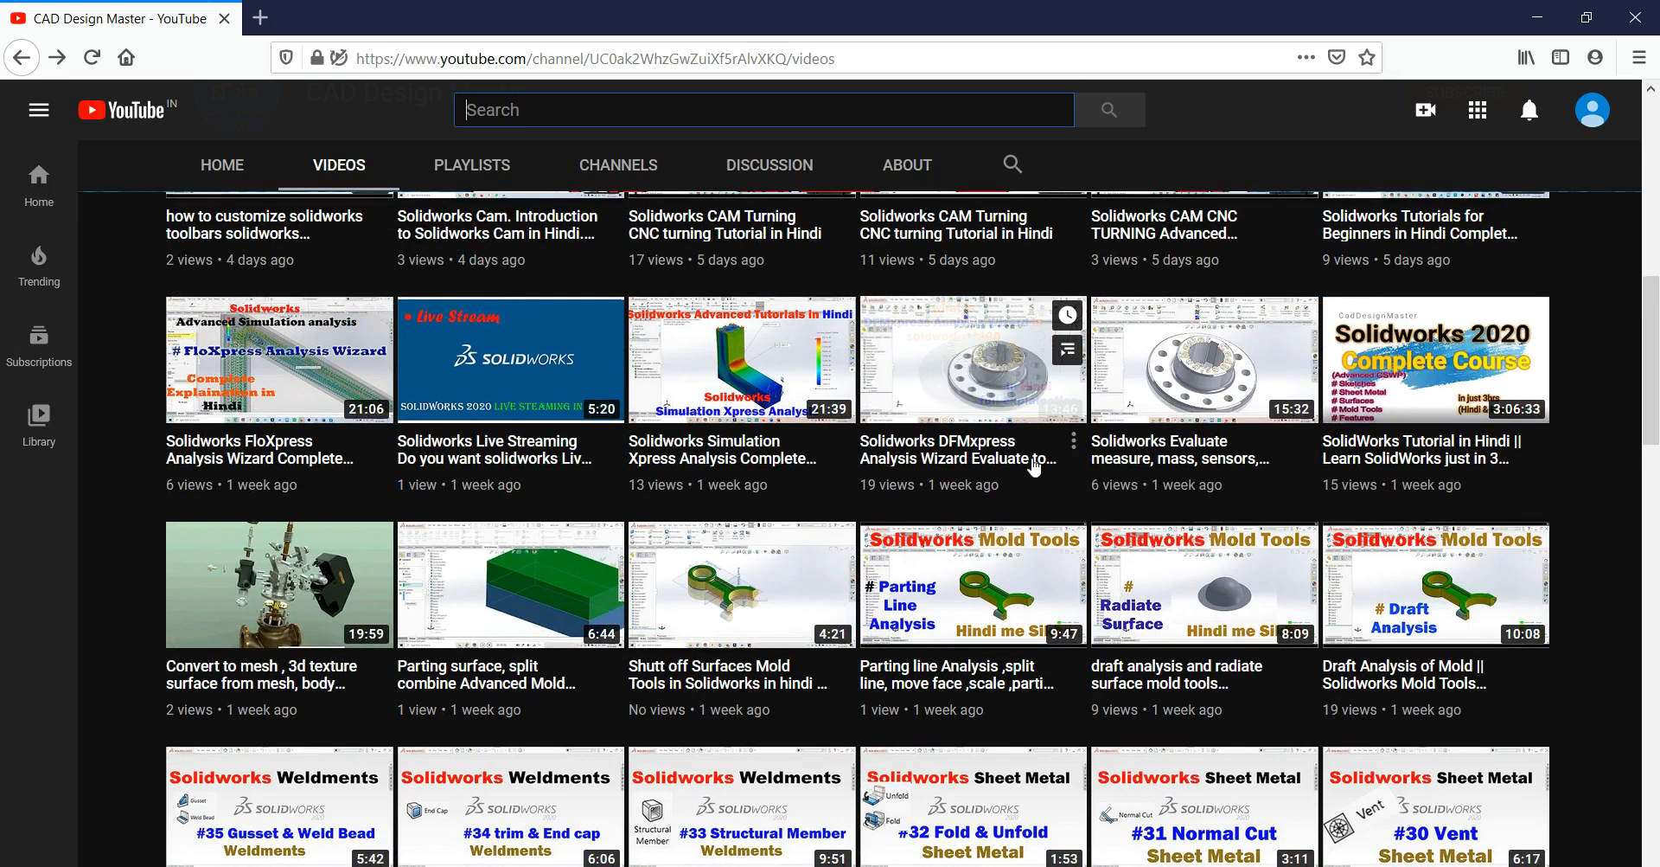
pyautogui.scroll(-10, 1031, 425)
pyautogui.scroll(10, 812, 603)
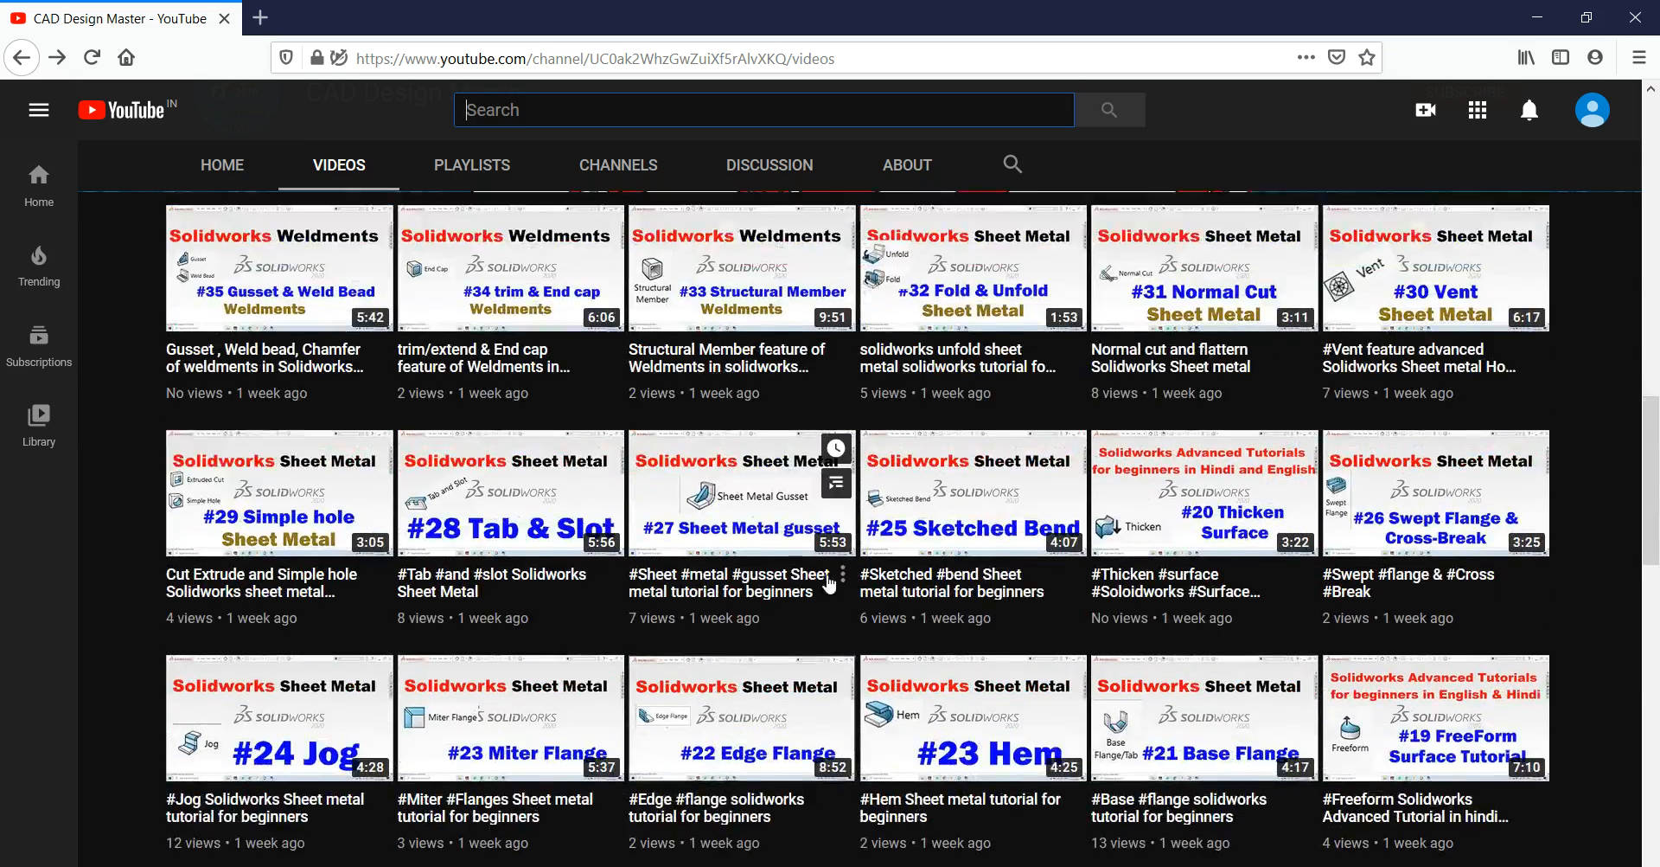
# Open the CAD Design Master channel's playlists and look through the created playlists.
pyautogui.click(456, 166)
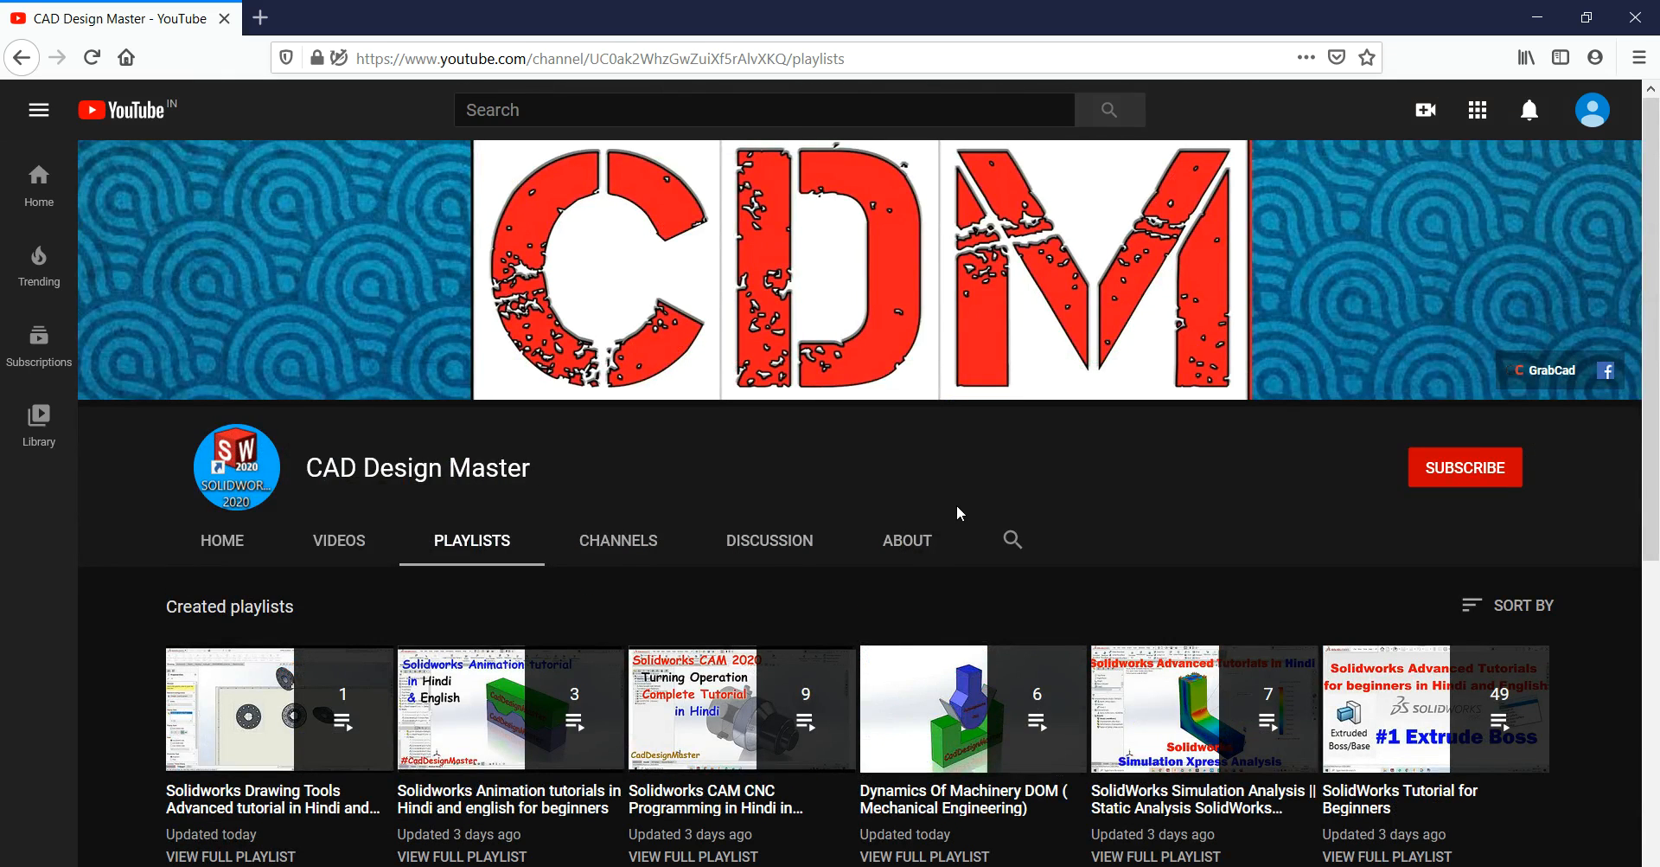
pyautogui.scroll(-5, 951, 485)
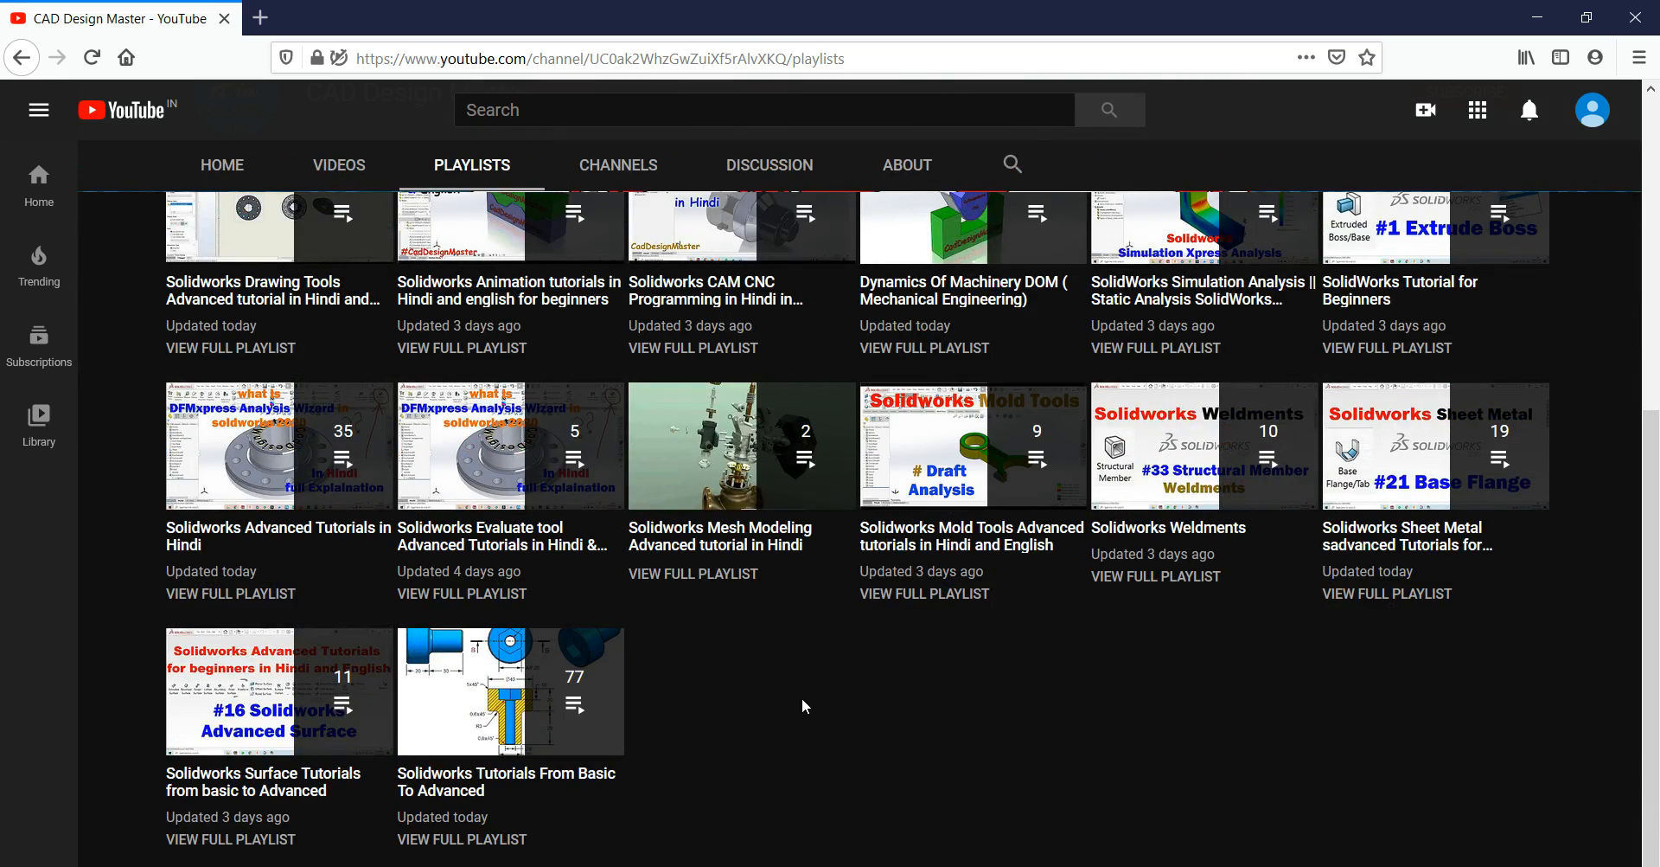
pyautogui.scroll(1, 925, 629)
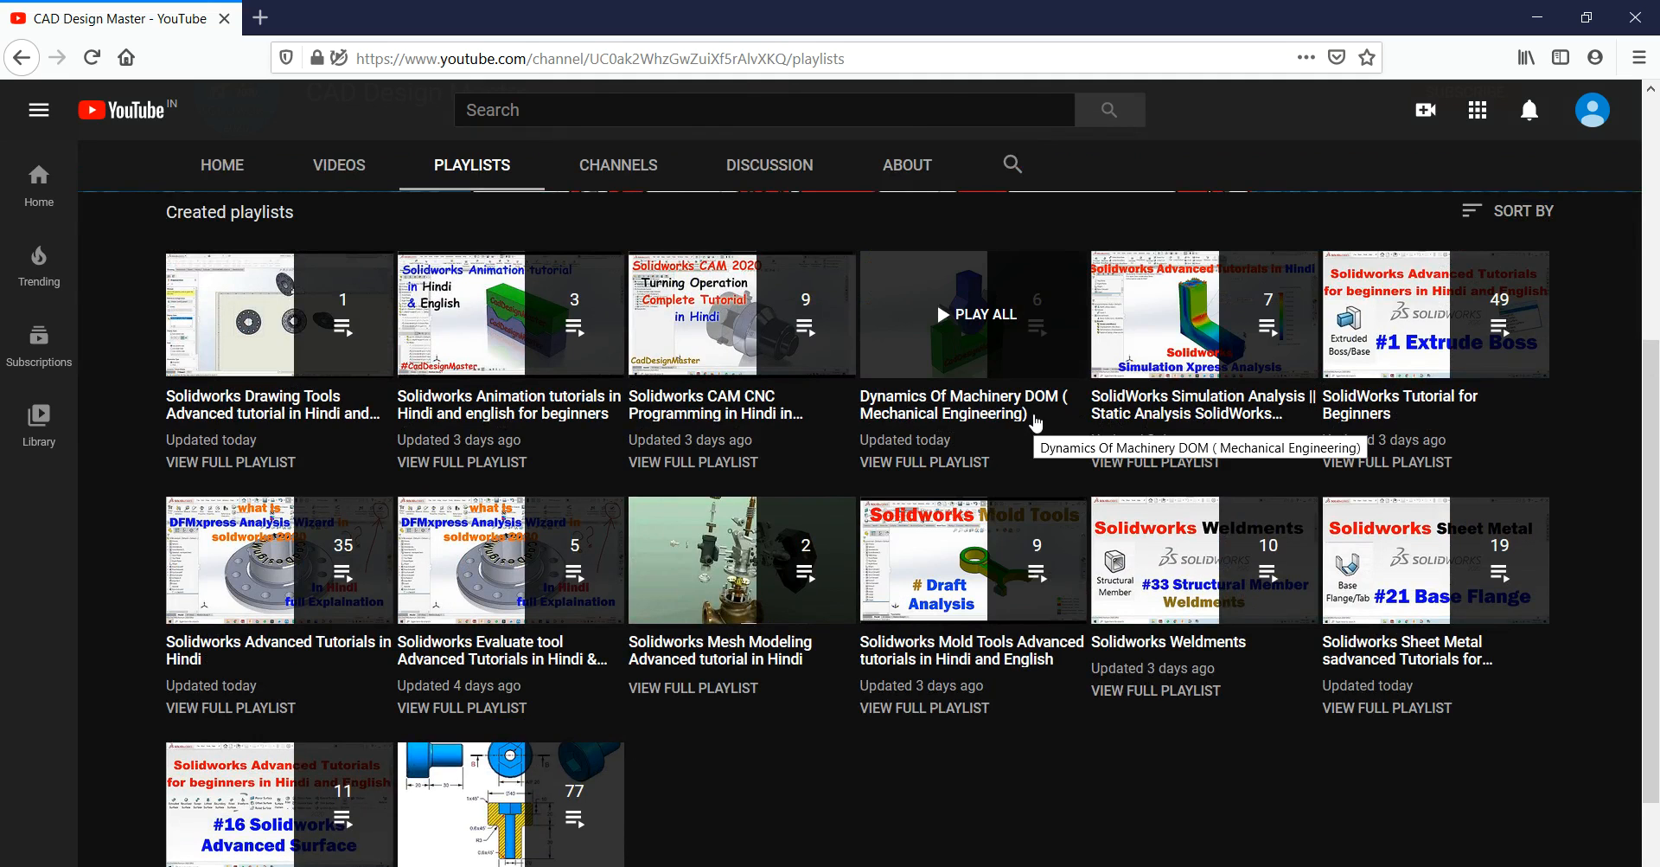
pyautogui.scroll(-1, 1021, 398)
pyautogui.scroll(4, 936, 433)
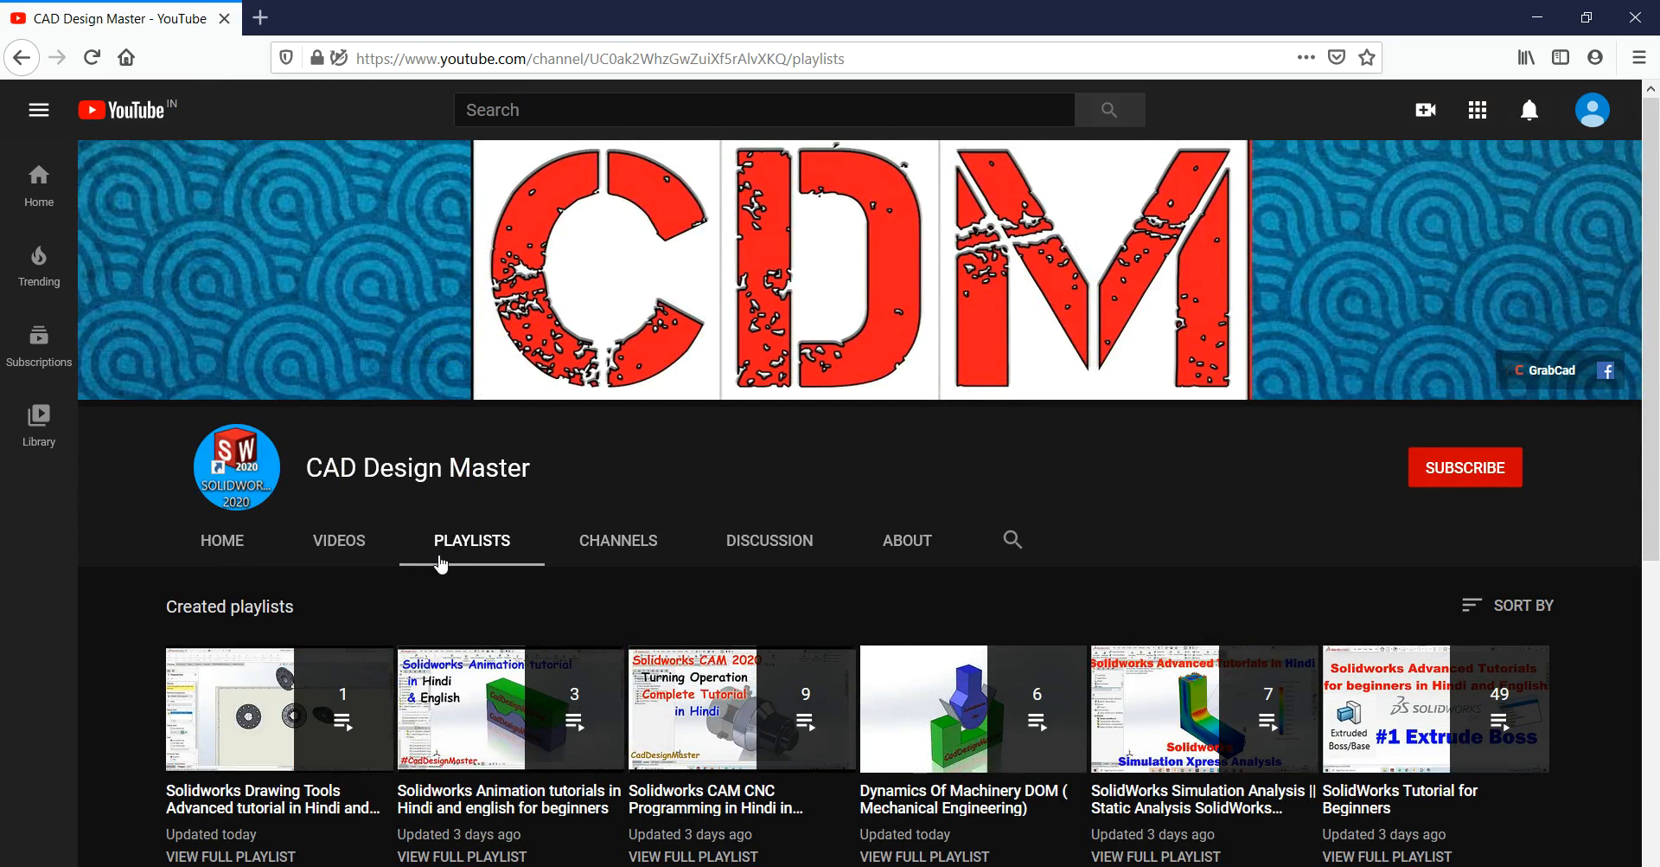
# Return to the CAD Design Master channel's video uploads and glance through them.
pyautogui.click(376, 558)
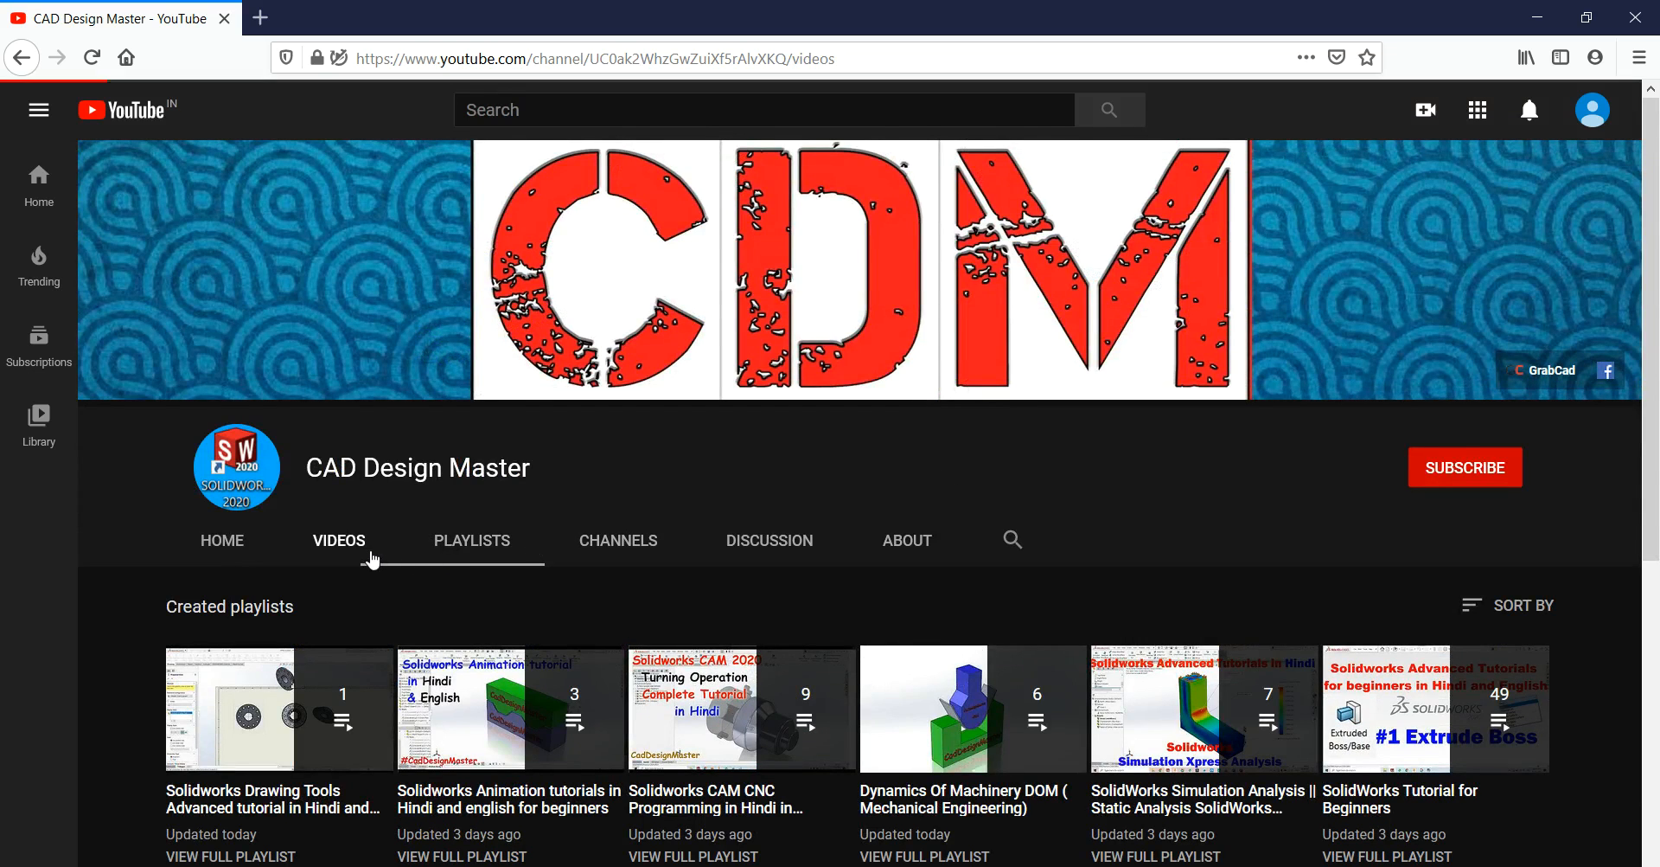
pyautogui.scroll(-4, 489, 604)
pyautogui.scroll(4, 489, 604)
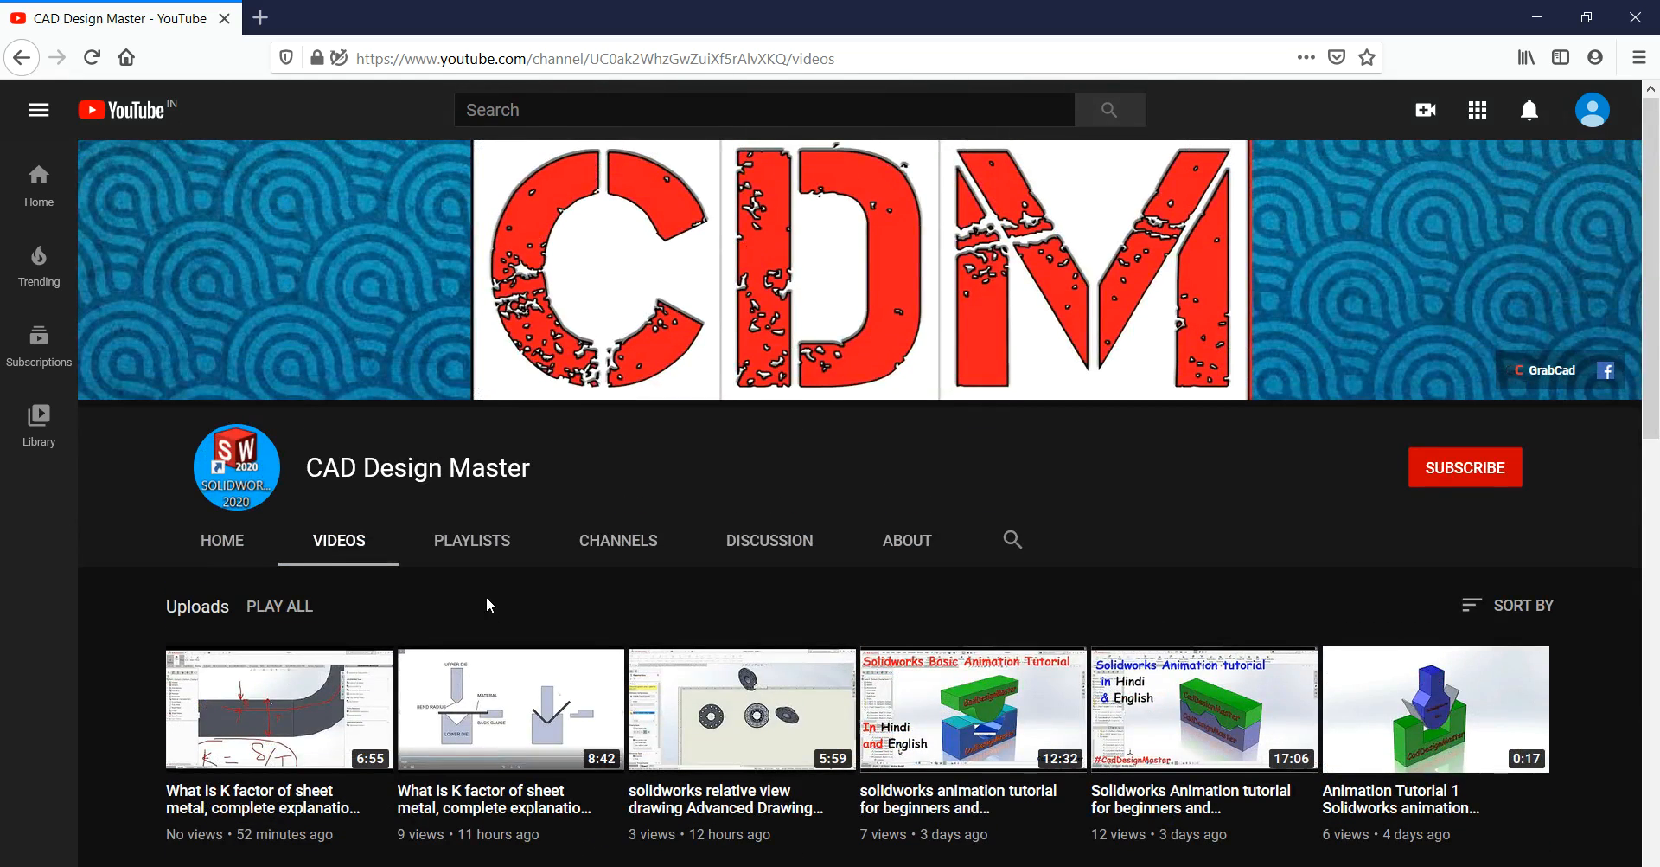